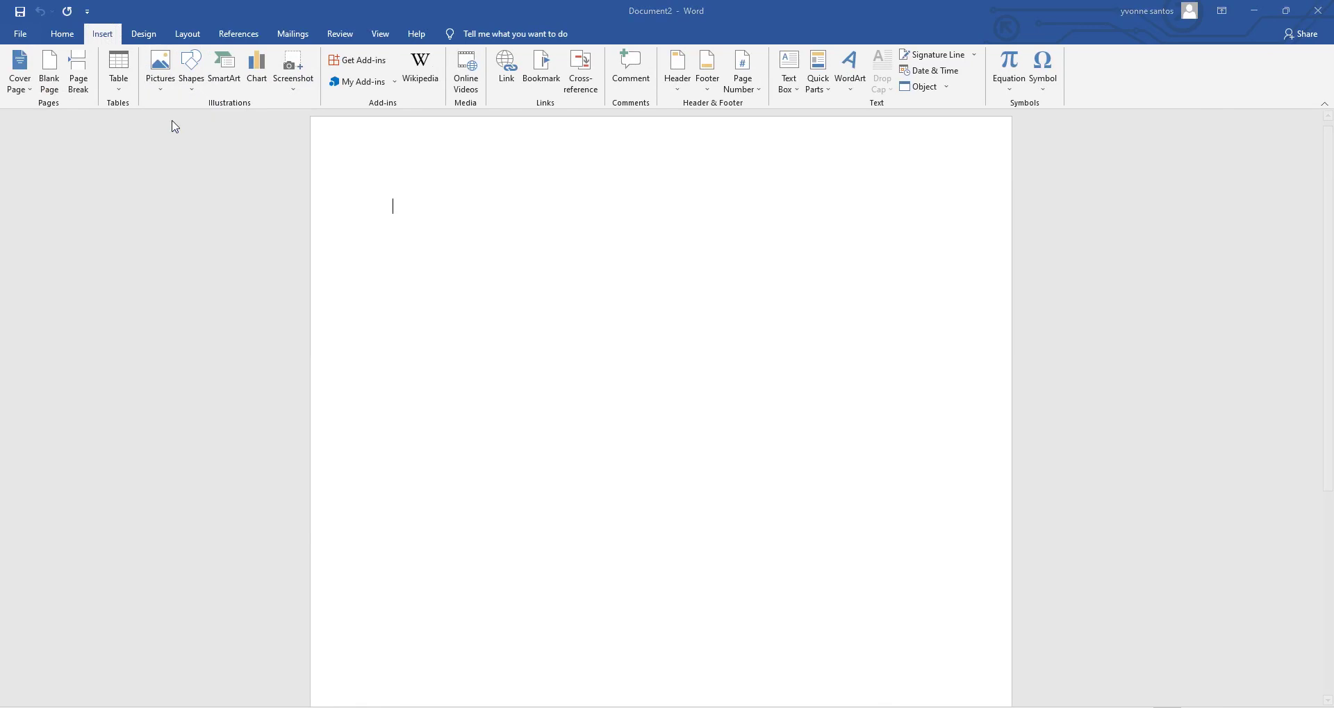
Step: Insert the shield-and-banner crest picture and enlarge it to about 16.49 cm high by 18.87 cm wide
{"action": "left_click", "coordinate": [175, 127]}
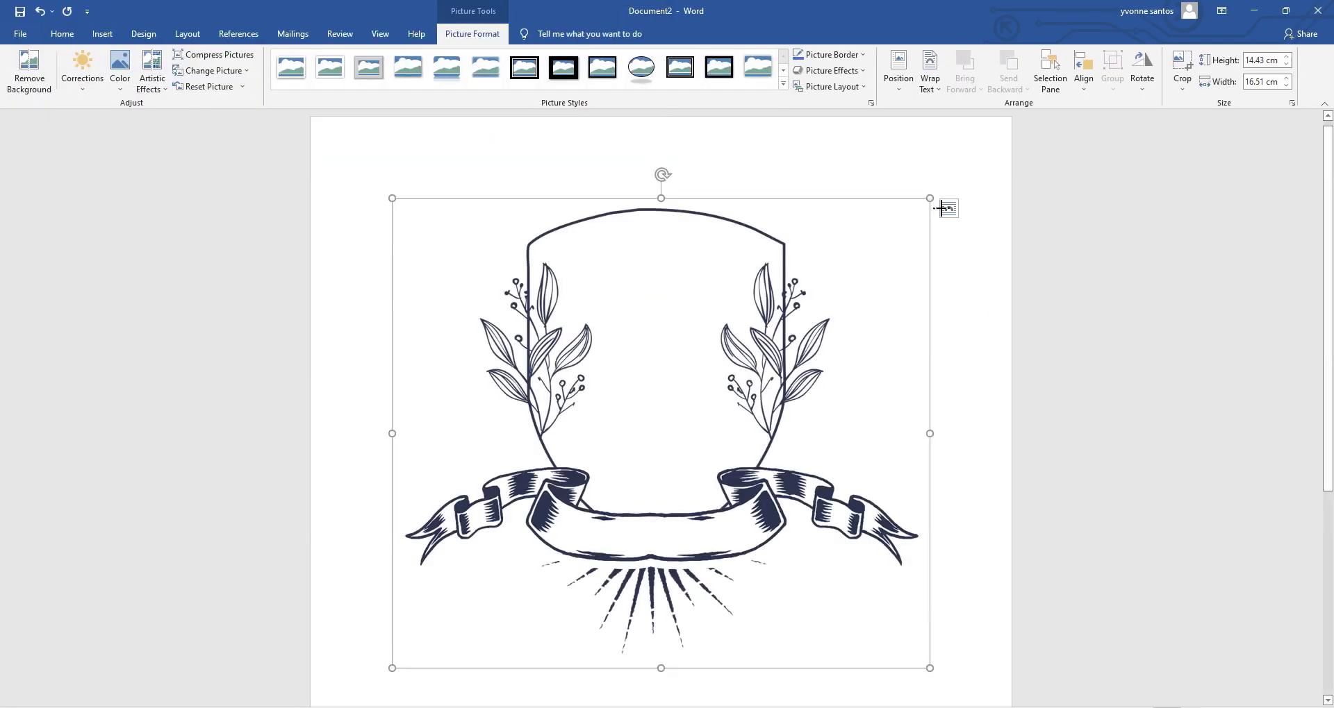
{"action": "left_click_drag", "start_coordinate": [939, 208], "coordinate": [1004, 191]}
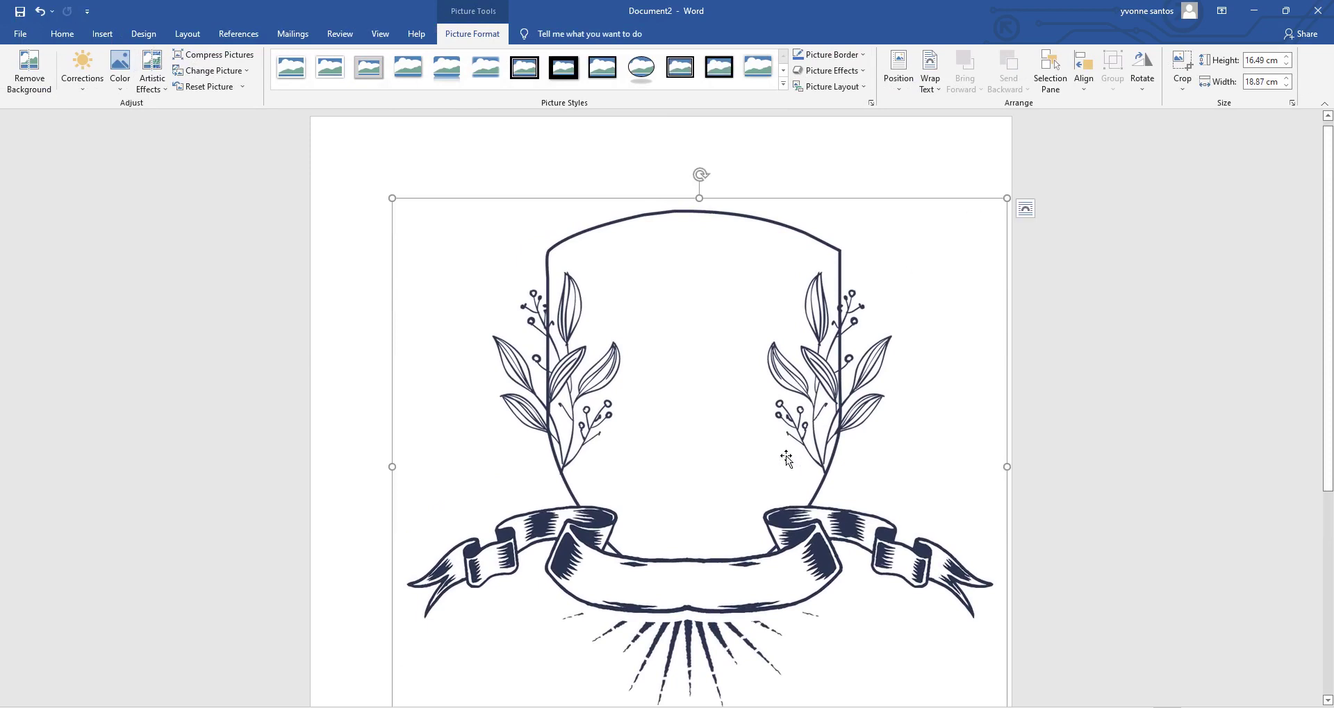
Step: Change the crest picture's text wrapping so it moves freely, and centre it horizontally on the page
{"action": "right_click", "coordinate": [762, 450]}
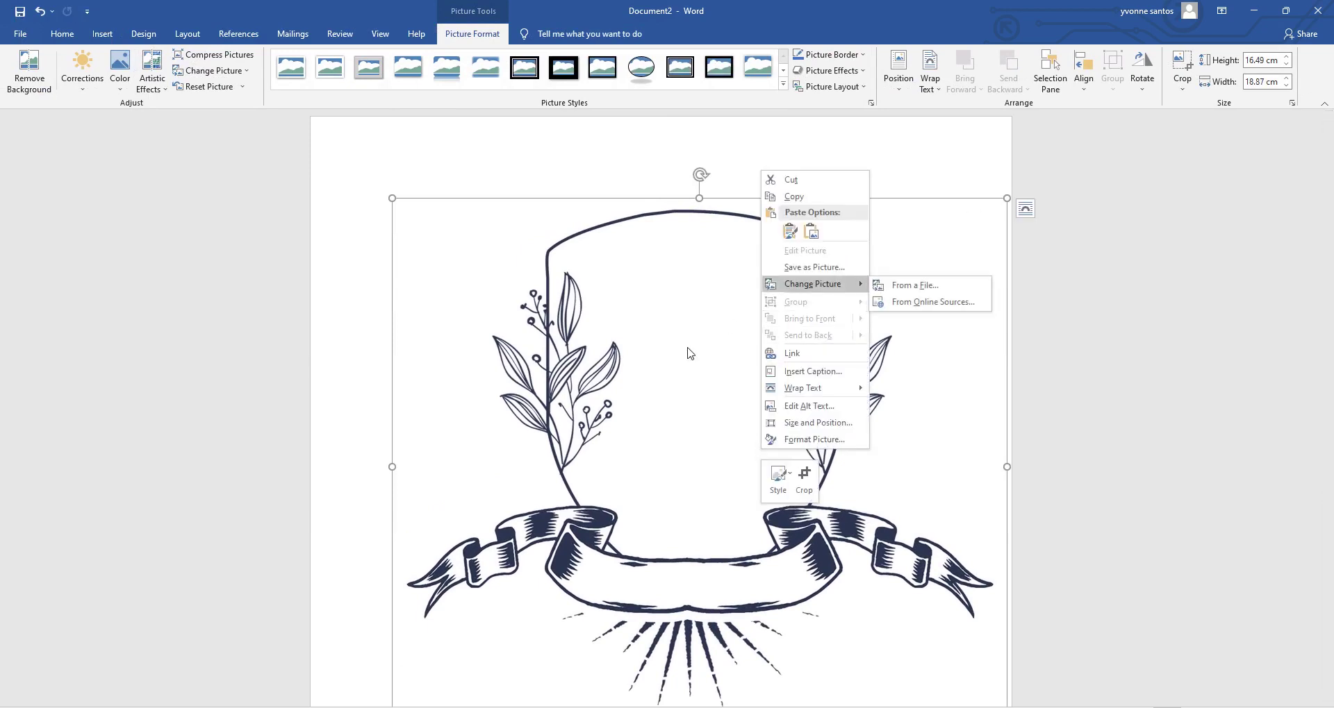
{"action": "right_click", "coordinate": [647, 377]}
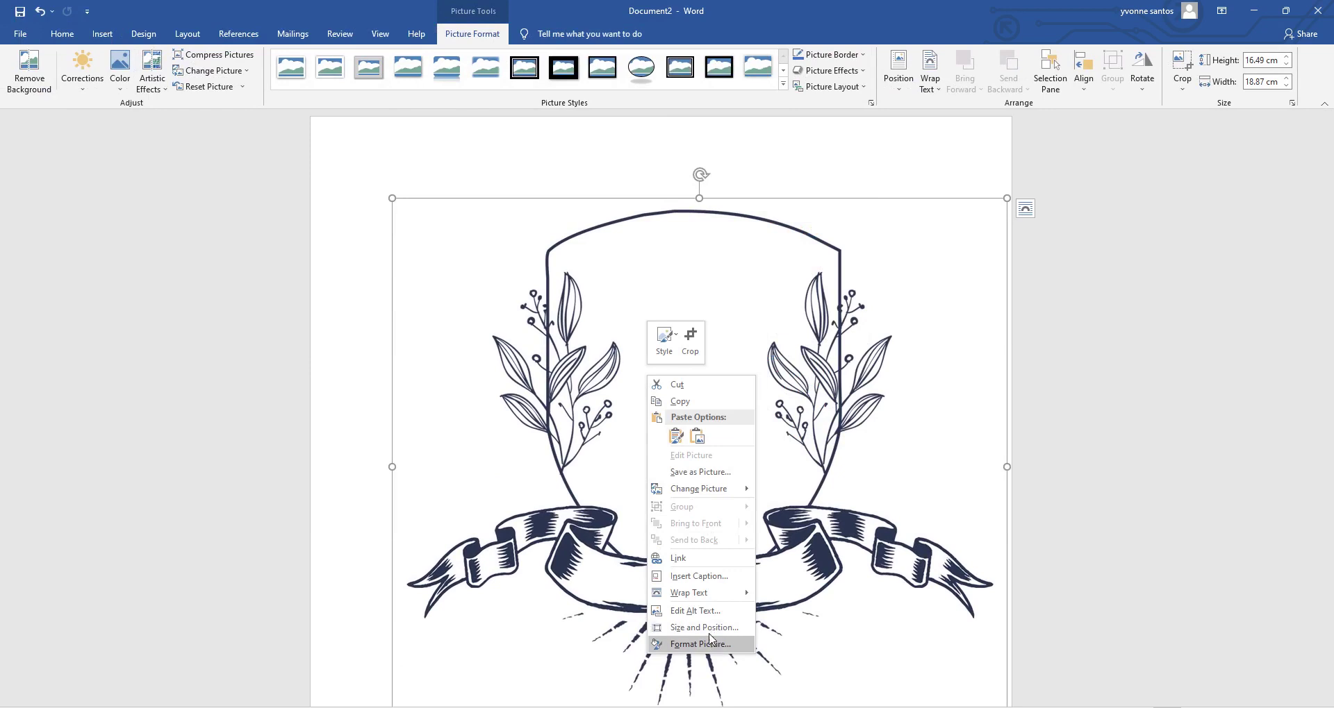
{"action": "left_click", "coordinate": [800, 545]}
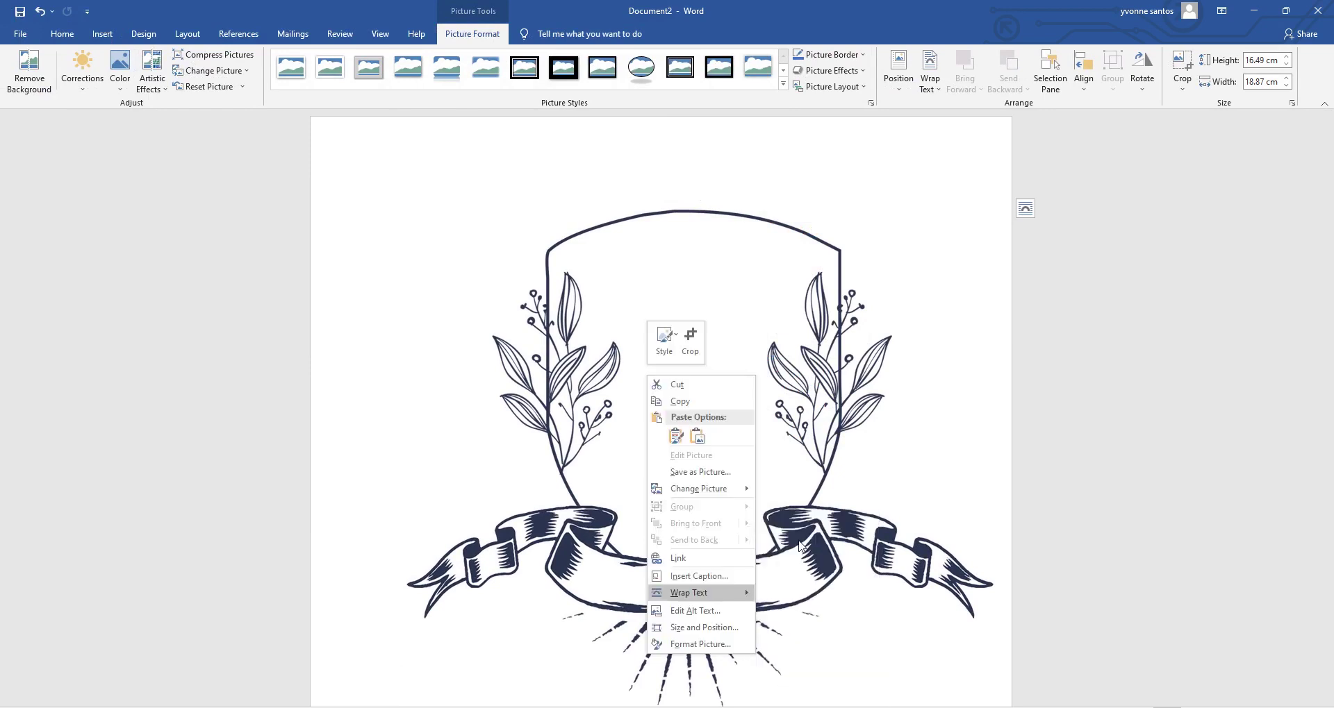
{"action": "left_click_drag", "start_coordinate": [792, 477], "coordinate": [754, 477]}
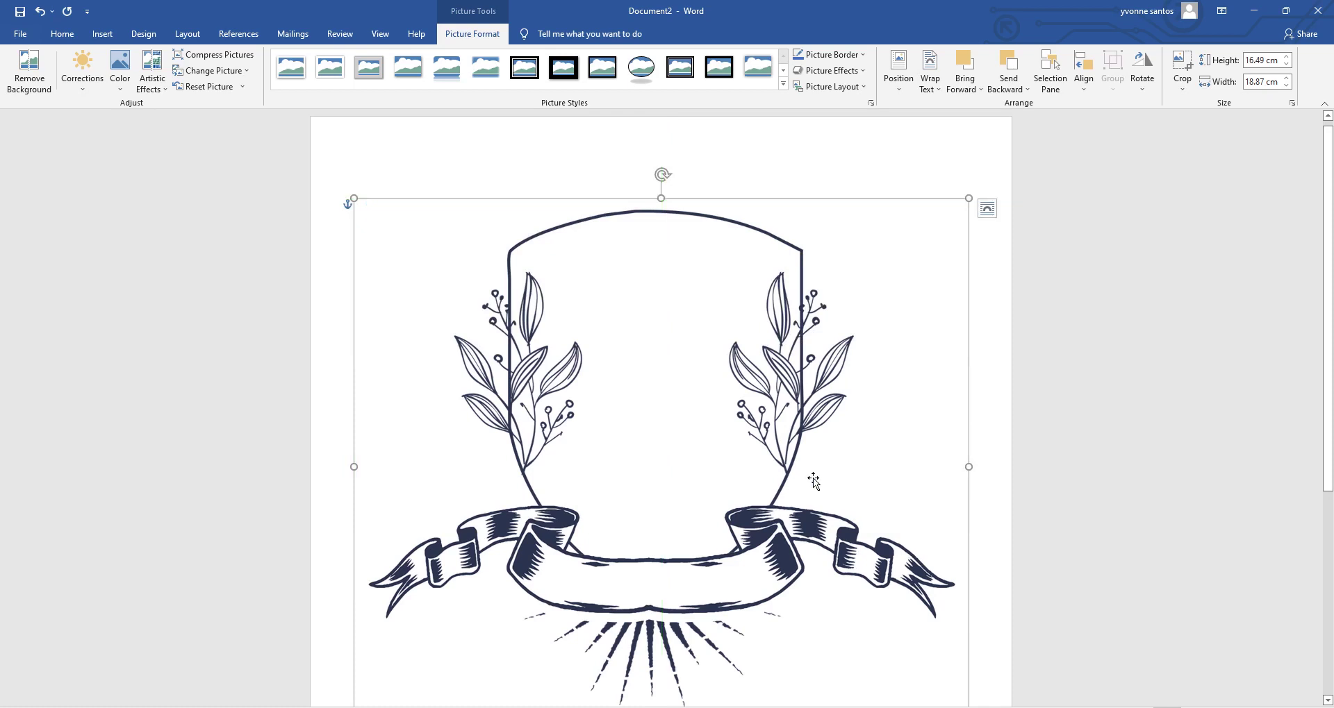
{"action": "left_click", "coordinate": [812, 167]}
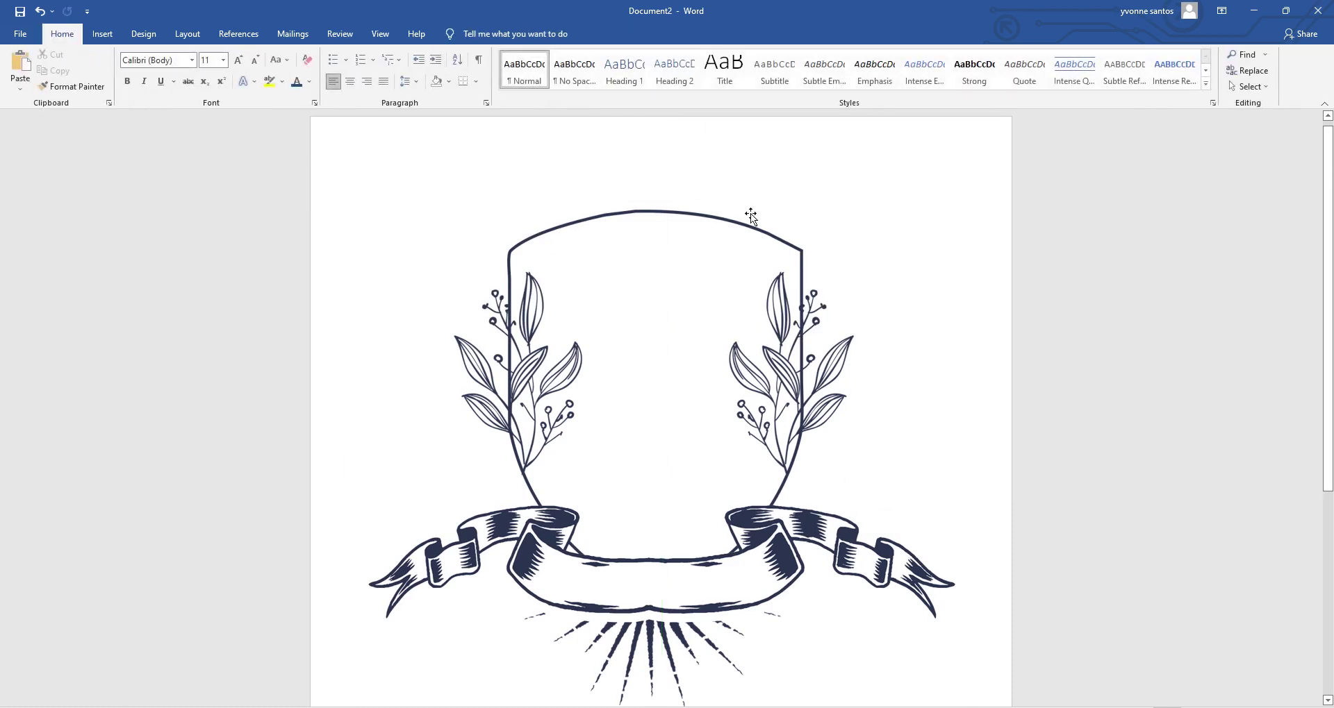
Step: Draw a text box about 8.26 cm wide and 1.09 cm high above the crest and enter "11 • 28 • 2028"
{"action": "left_click", "coordinate": [102, 34]}
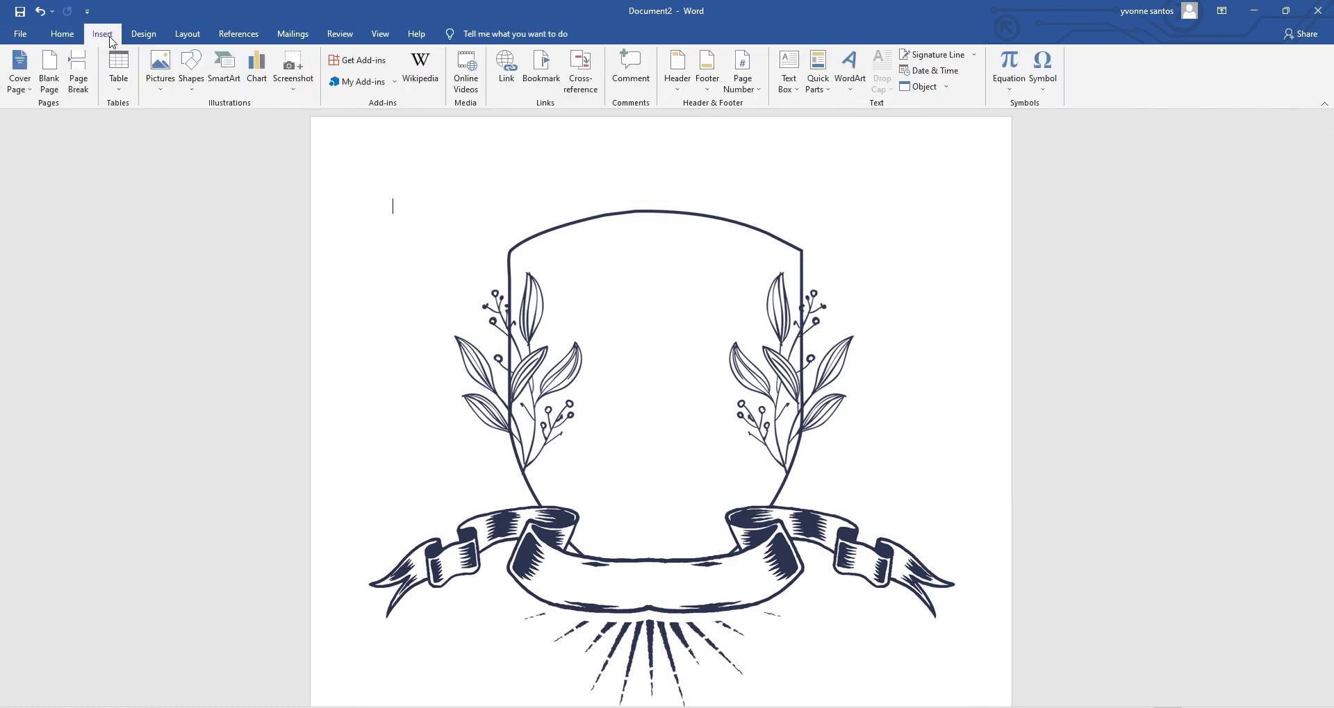
{"action": "left_click", "coordinate": [191, 69]}
{"action": "left_click", "coordinate": [186, 132]}
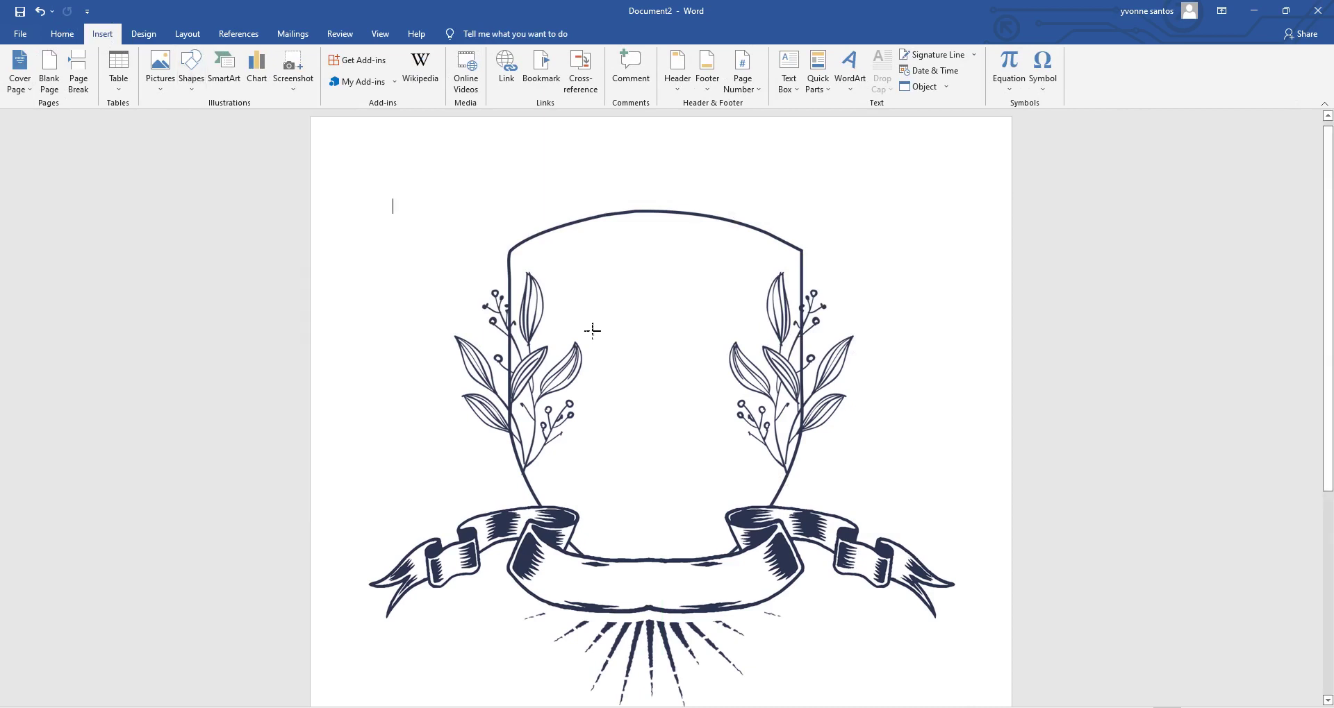
{"action": "mouse_move", "coordinate": [508, 154]}
{"action": "left_mouse_down"}
{"action": "mouse_move", "coordinate": [664, 191]}
{"action": "mouse_move", "coordinate": [776, 190]}
{"action": "left_mouse_up"}
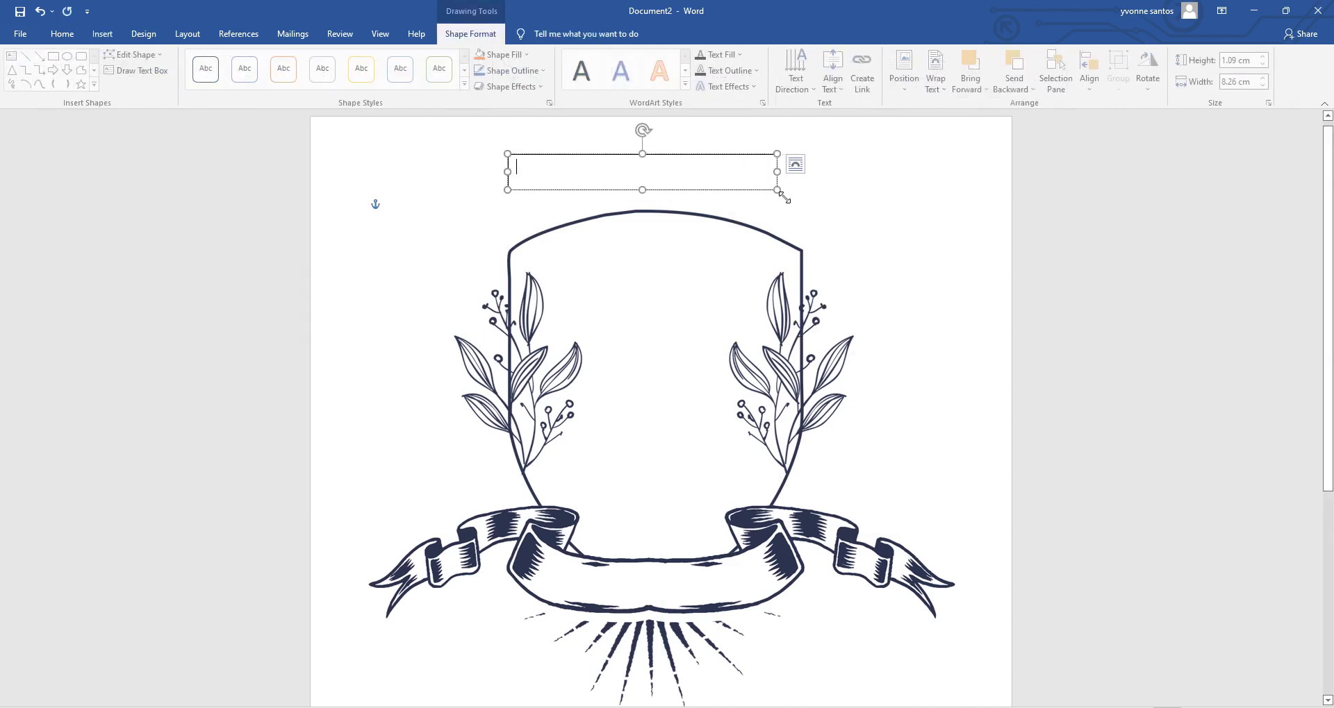
{"action": "type", "text": "11 • 28 • 2028"}
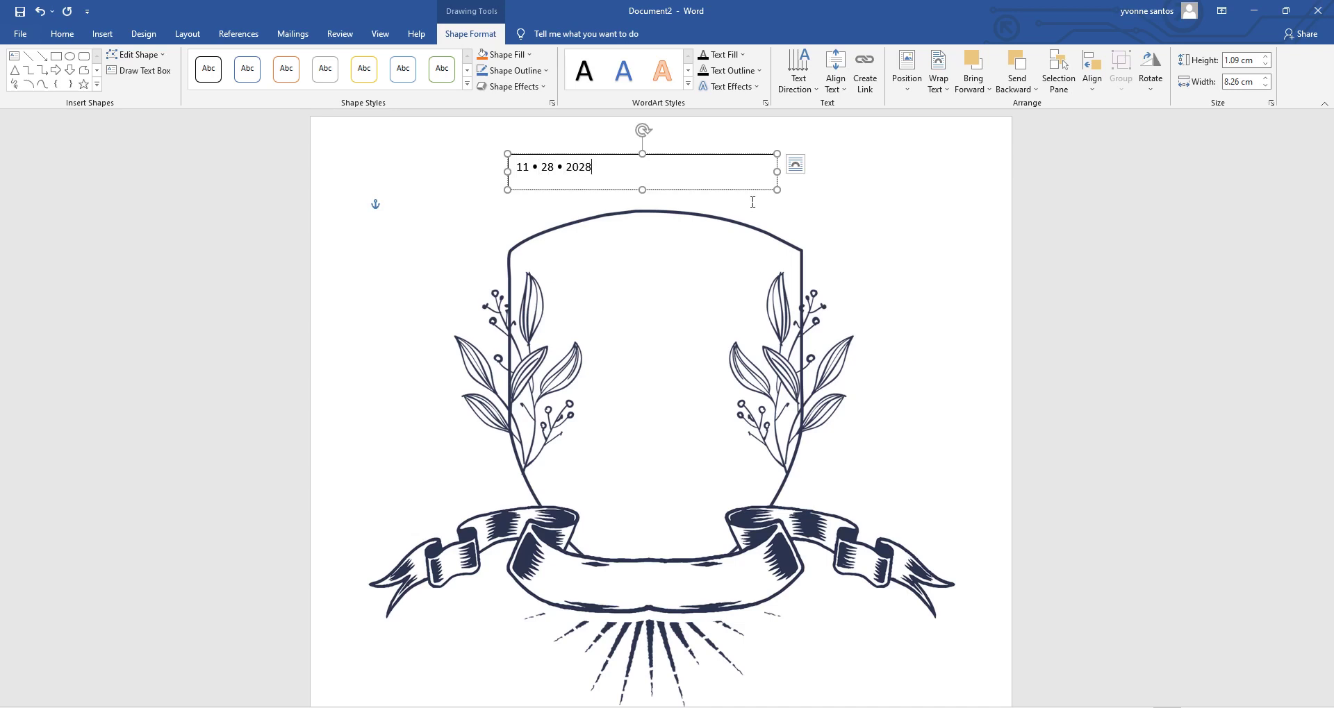
Step: Centre the date text in its box and format it in Georgia at size 18
{"action": "key", "text": "ctrl+a"}
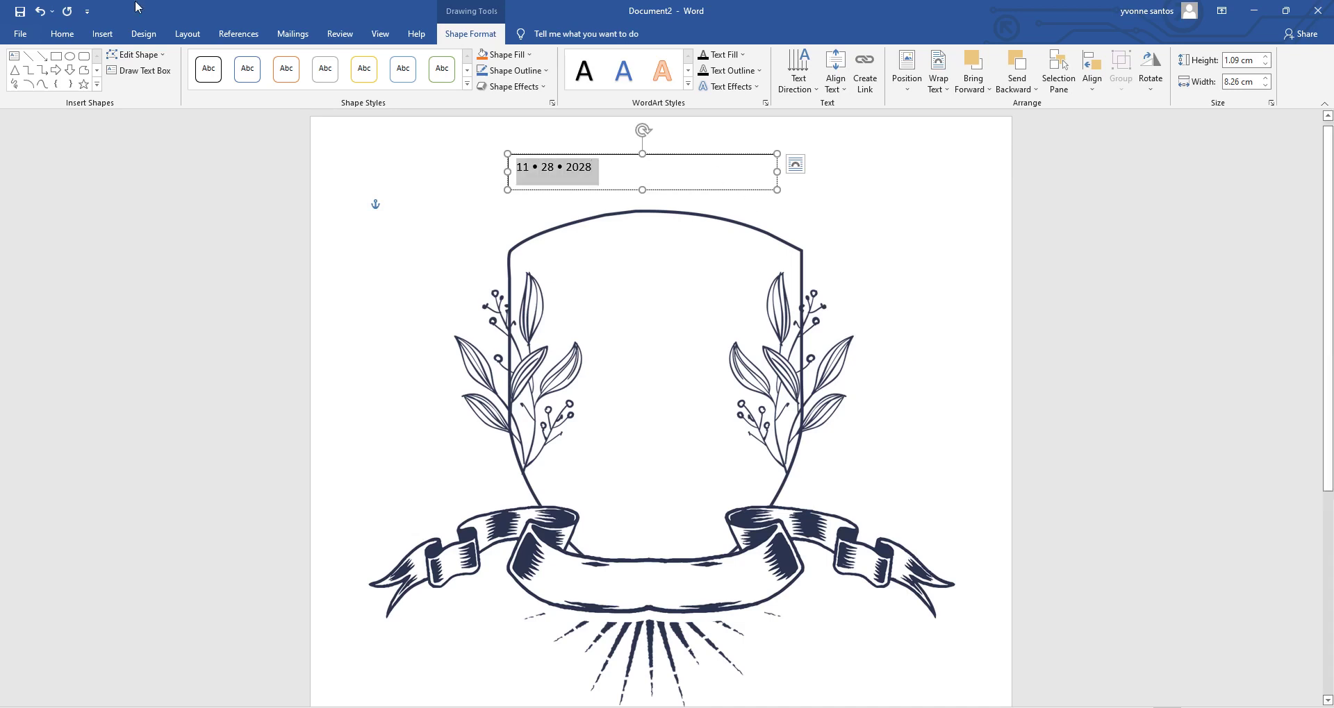
{"action": "left_click", "coordinate": [62, 33]}
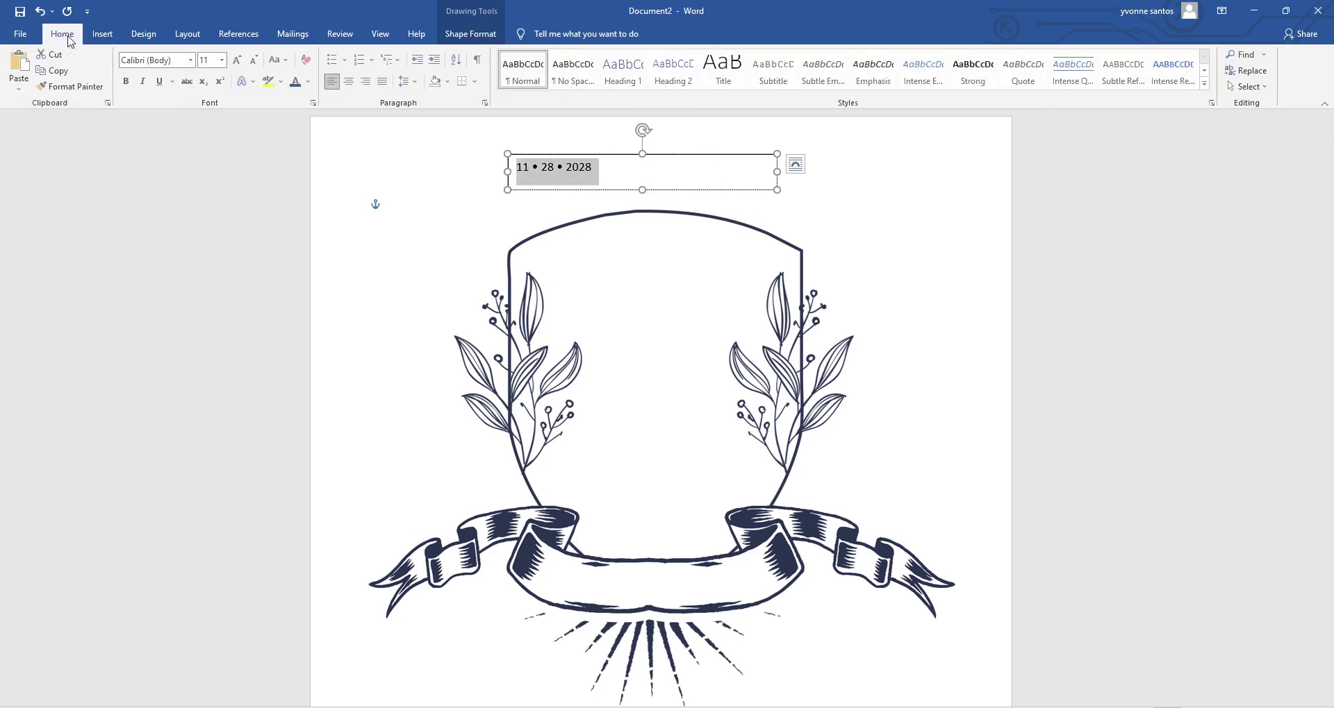
{"action": "left_click", "coordinate": [350, 81]}
{"action": "left_click", "coordinate": [159, 61]}
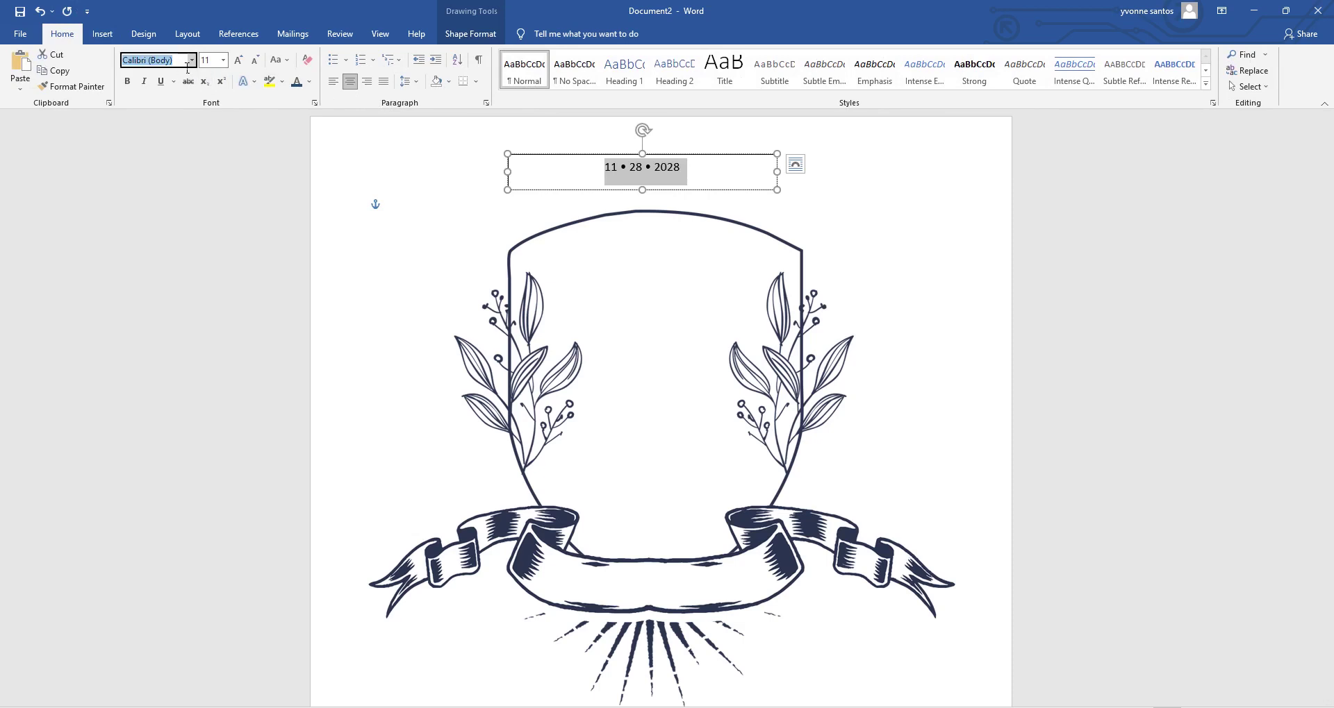
{"action": "type", "text": "Georgia"}
{"action": "key", "text": "Return"}
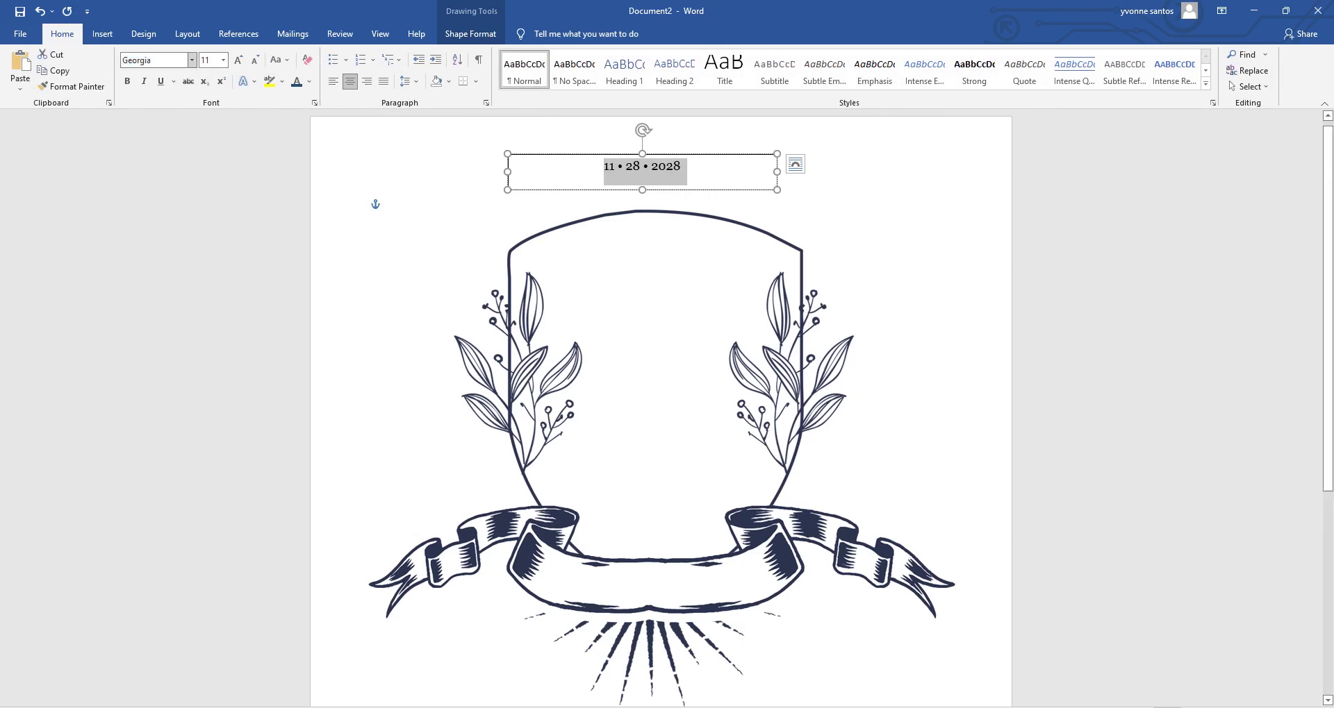
{"action": "left_click", "coordinate": [238, 60]}
{"action": "left_click", "coordinate": [238, 59]}
{"action": "left_click", "coordinate": [239, 59]}
{"action": "left_click", "coordinate": [238, 59]}
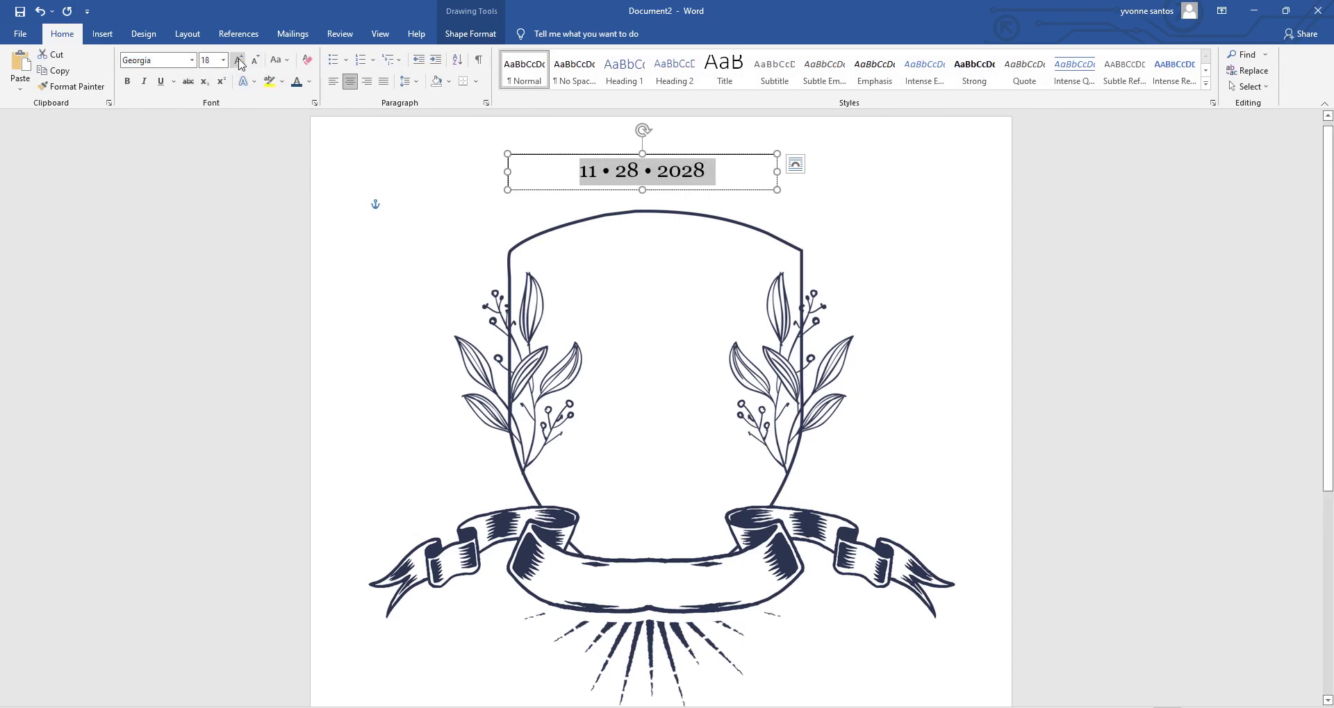
{"action": "left_click", "coordinate": [310, 82]}
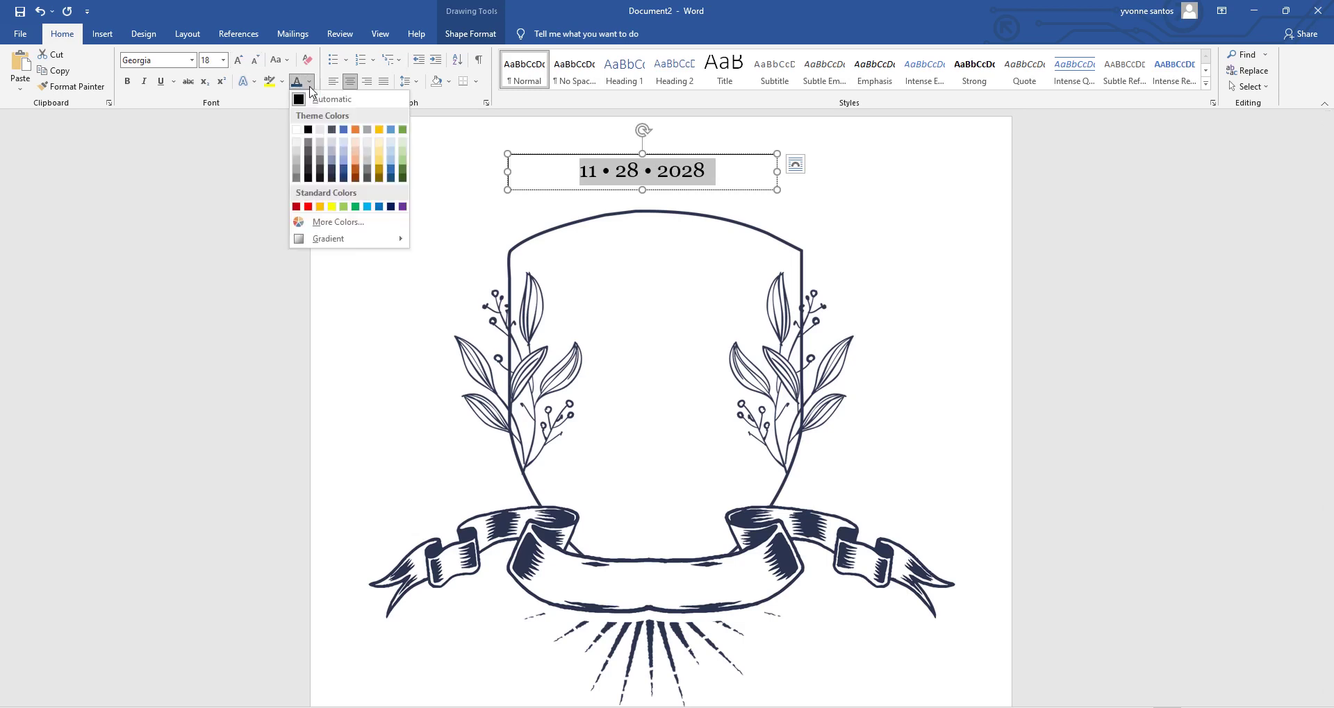
{"action": "left_click", "coordinate": [341, 223]}
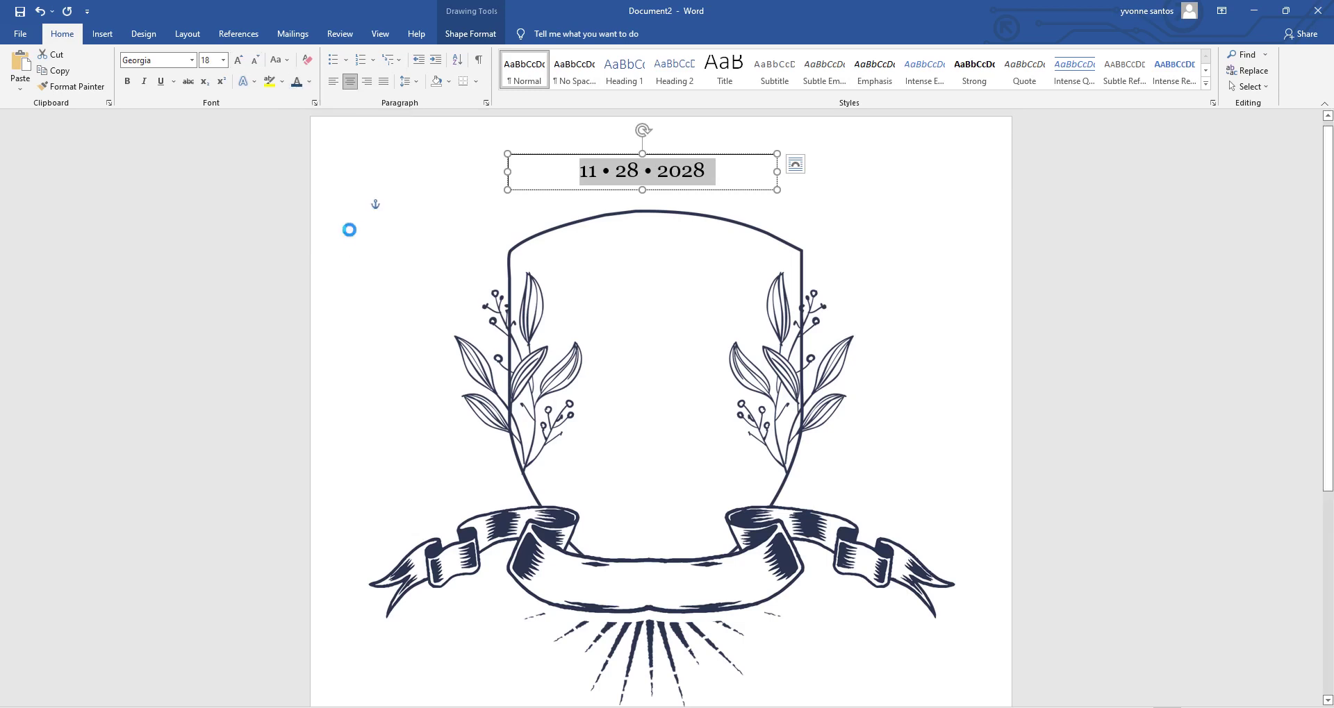
{"action": "left_click", "coordinate": [622, 262]}
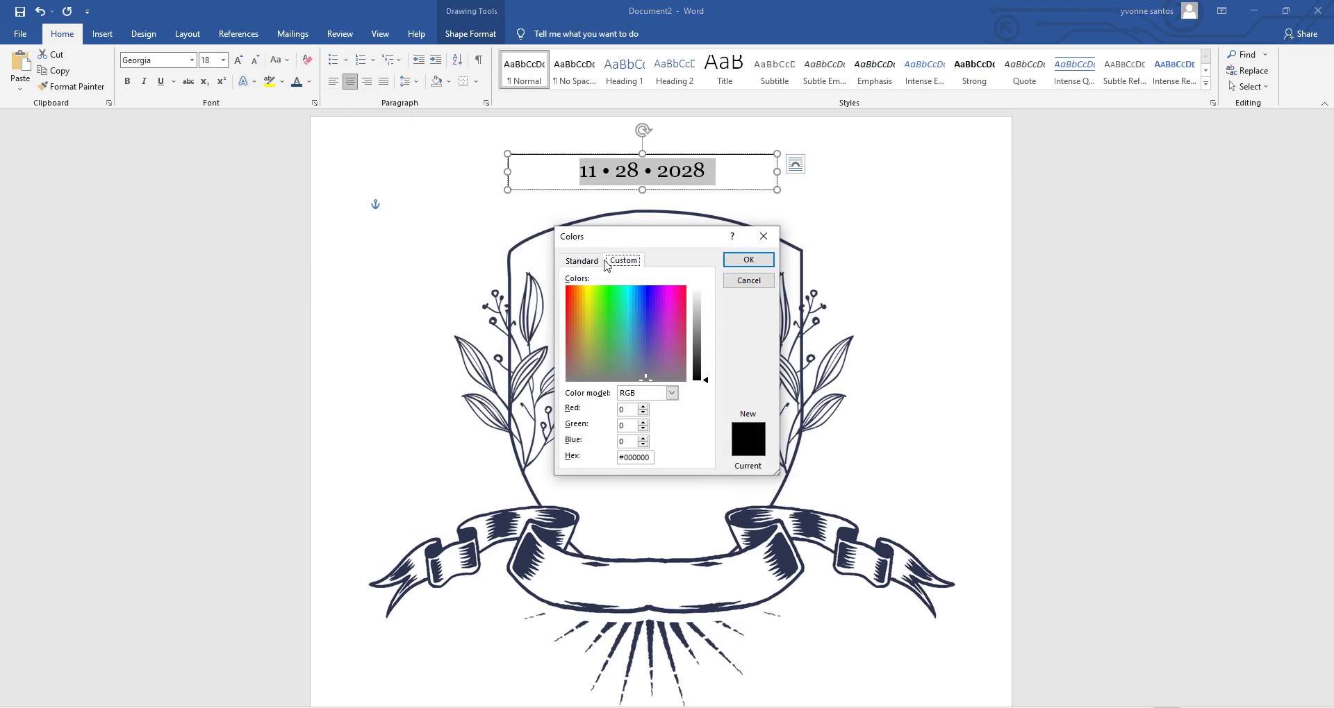
{"action": "left_click", "coordinate": [672, 393]}
{"action": "left_click", "coordinate": [673, 398]}
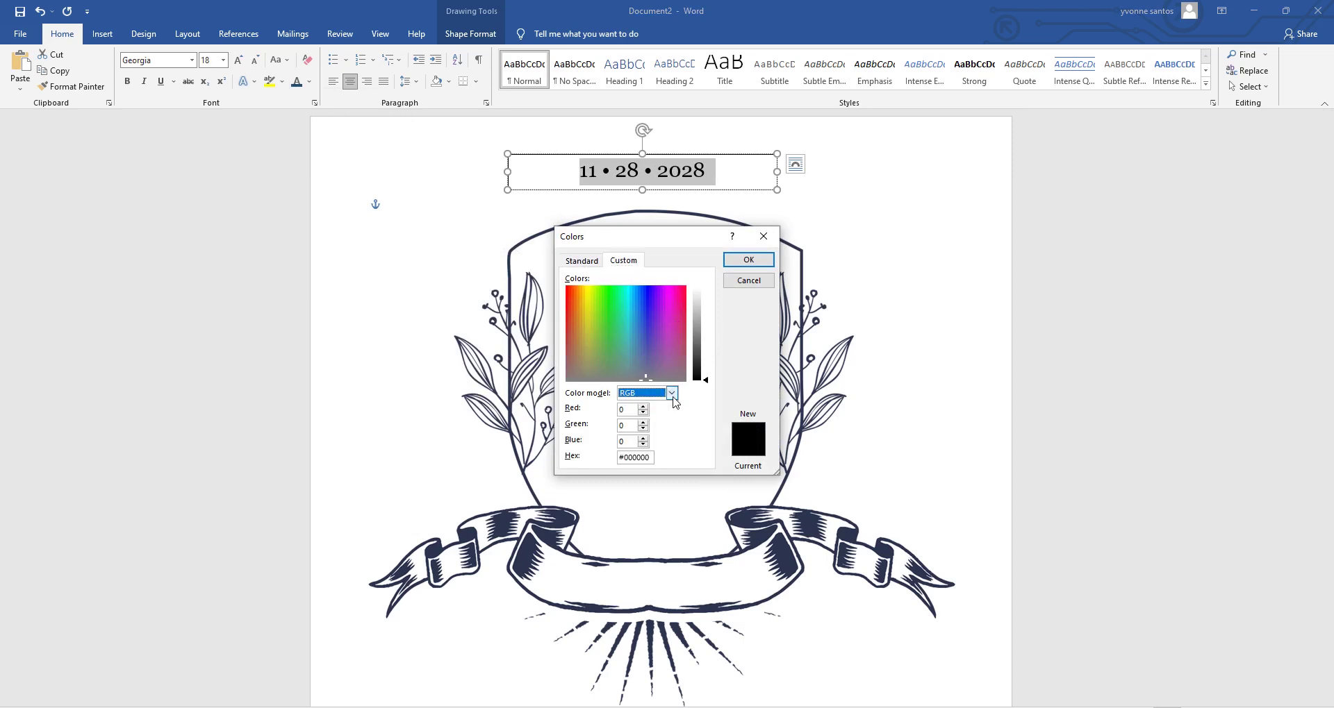
{"action": "left_click", "coordinate": [748, 281]}
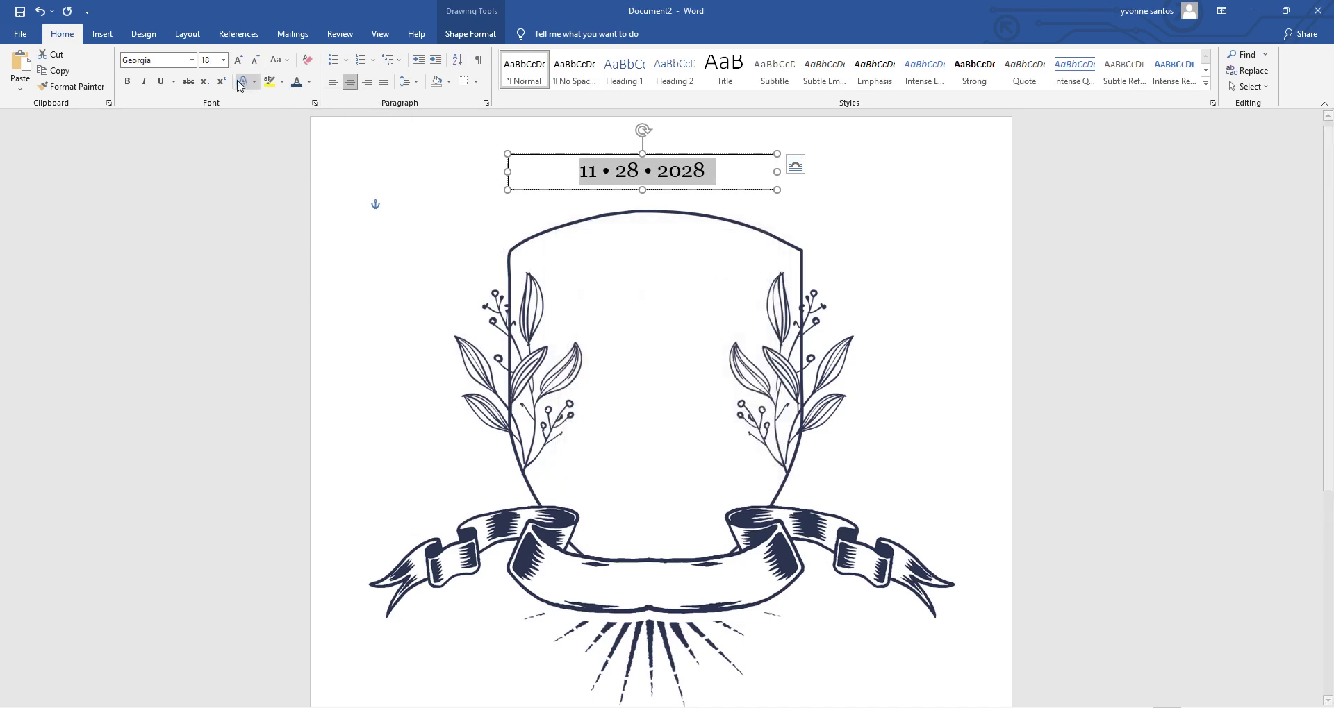
Step: Color the date text with the darkest shade of the blue theme color and select its text box
{"action": "left_click", "coordinate": [309, 86]}
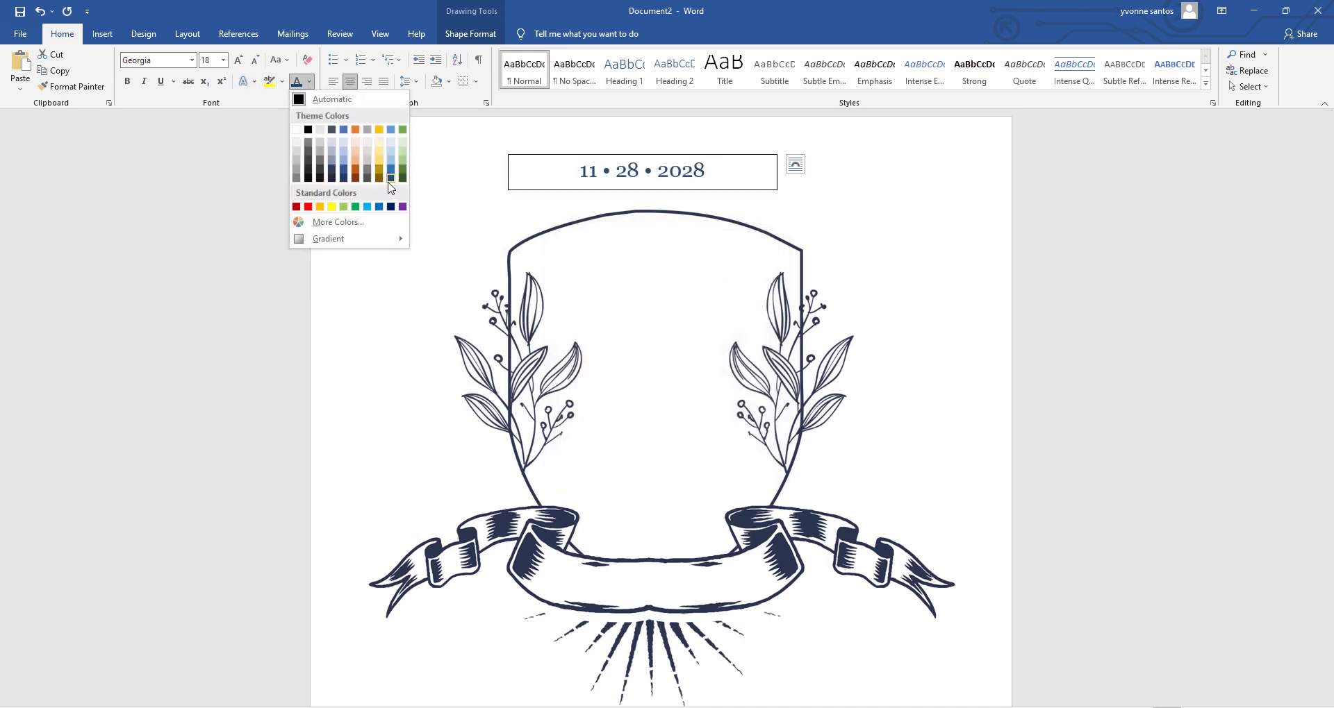
{"action": "left_click", "coordinate": [391, 179]}
{"action": "left_click", "coordinate": [697, 162]}
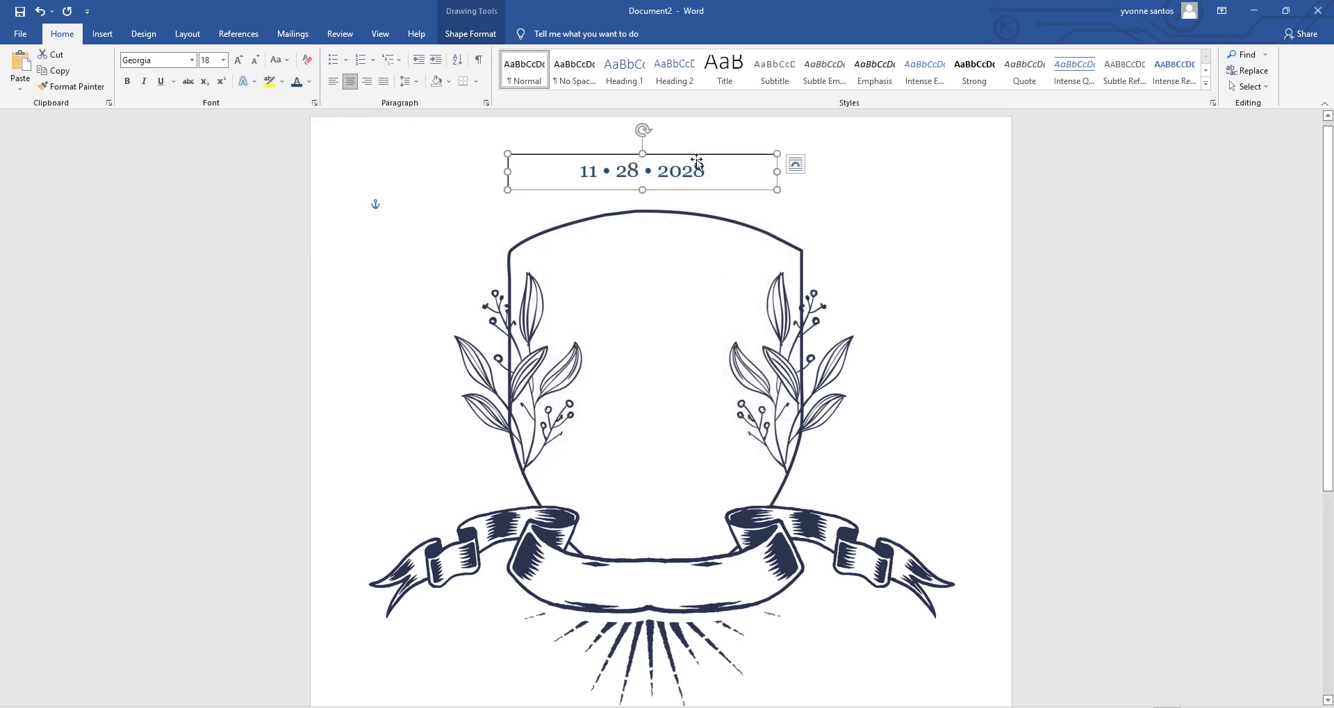
{"action": "right_click", "coordinate": [696, 161]}
{"action": "left_click", "coordinate": [723, 420]}
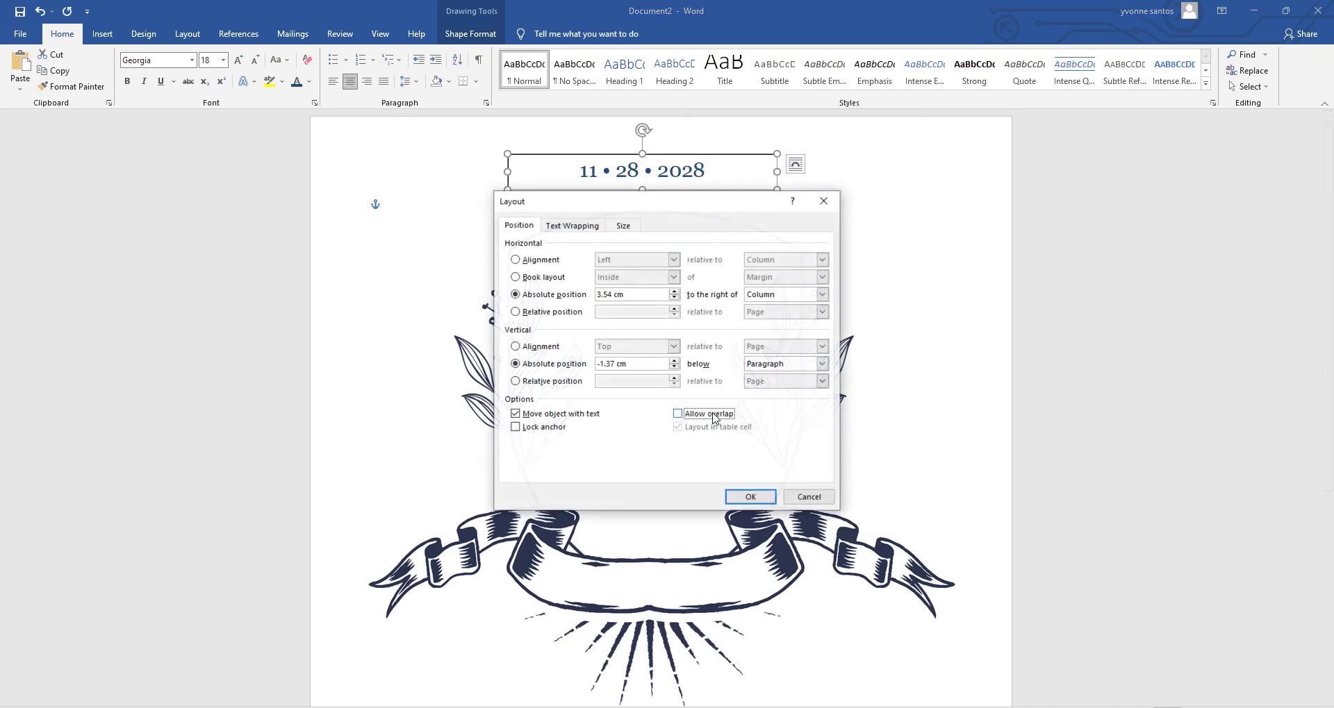
{"action": "left_click", "coordinate": [809, 498]}
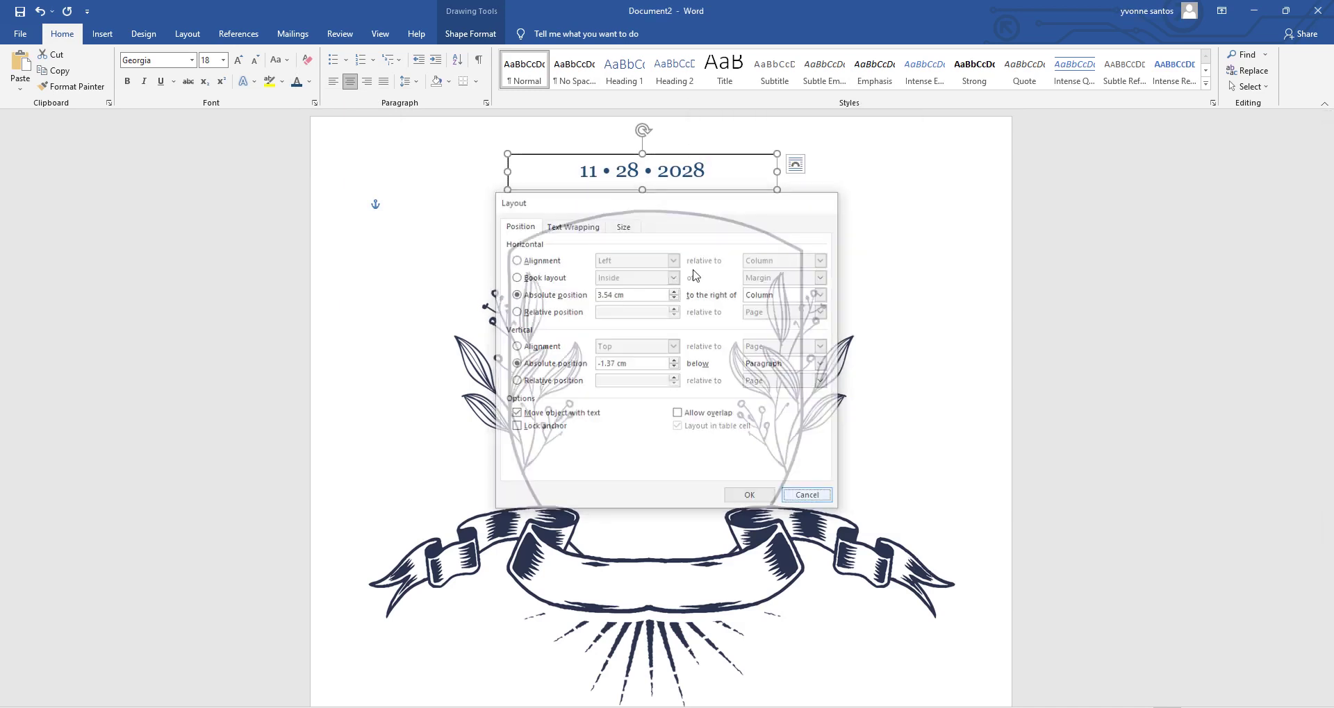
Step: Remove the date text box's outline, then narrow the box and place it in the middle of the ribbon banner
{"action": "right_click", "coordinate": [668, 159]}
{"action": "left_click", "coordinate": [710, 421]}
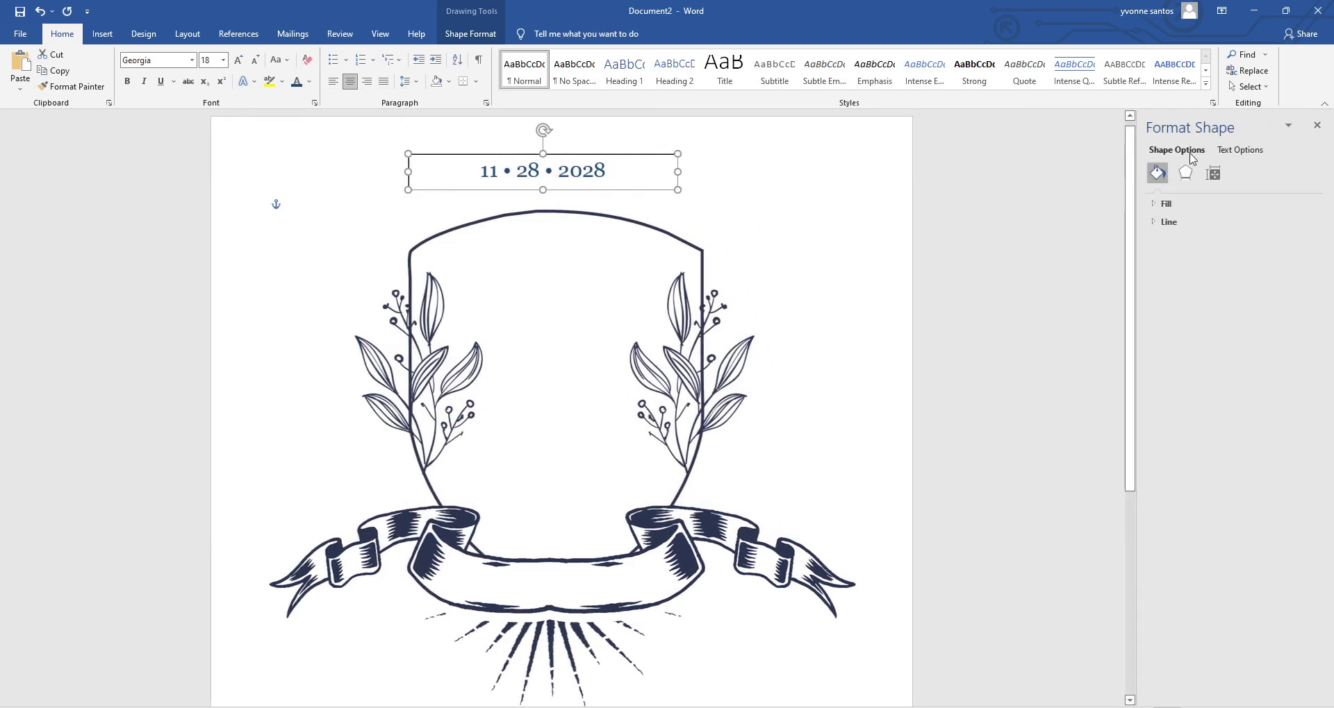
{"action": "left_click", "coordinate": [1162, 205]}
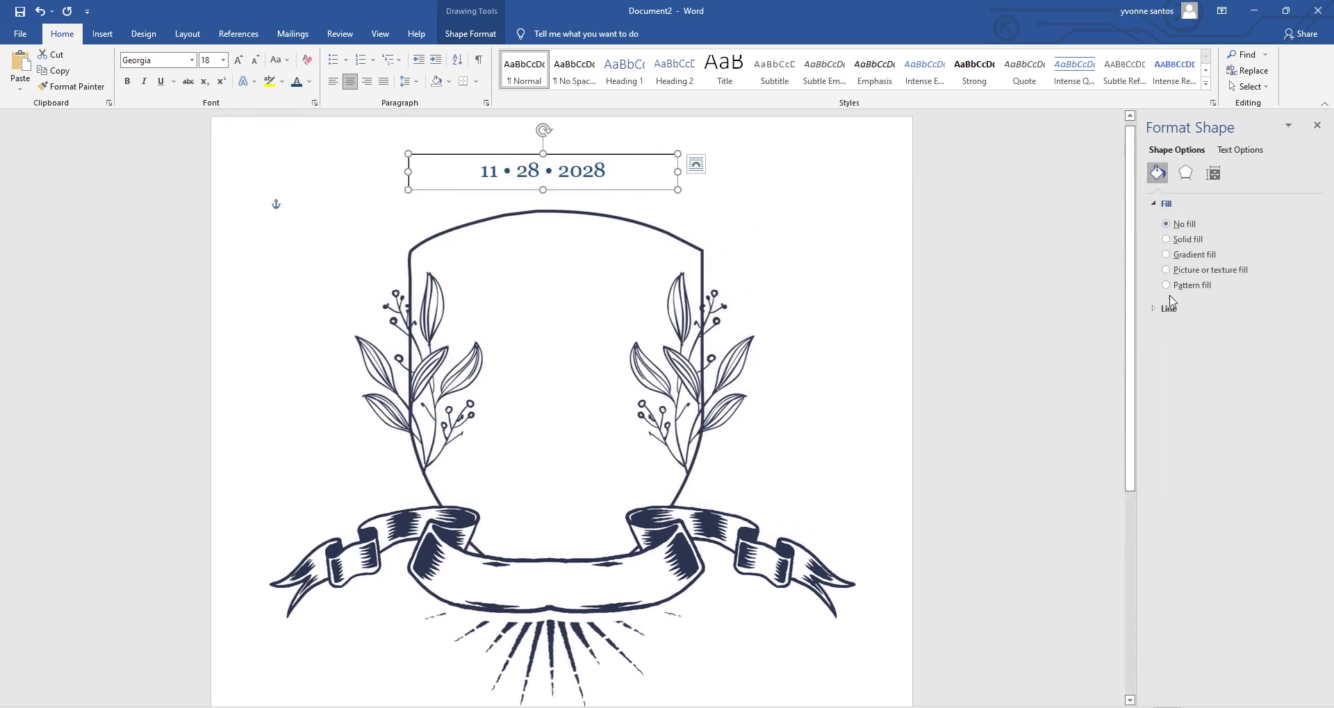
{"action": "left_click", "coordinate": [1168, 308]}
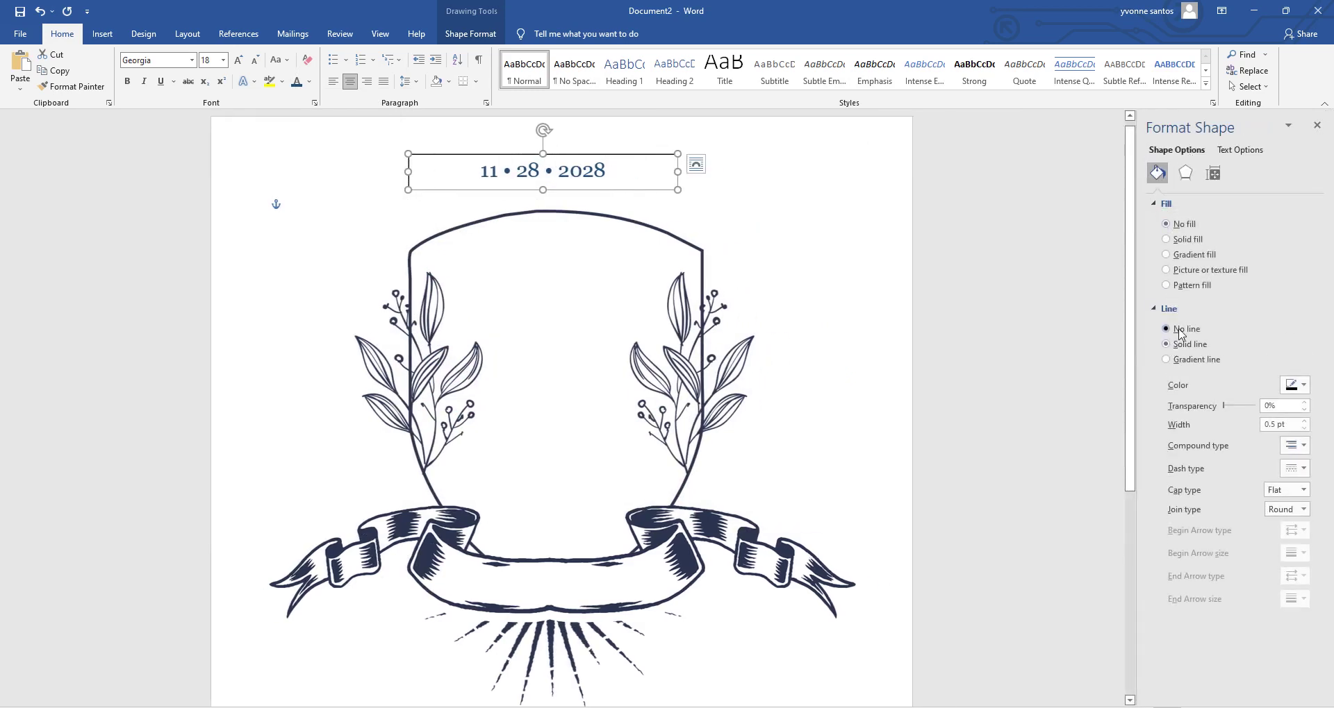
{"action": "left_click", "coordinate": [1179, 330]}
{"action": "left_click_drag", "start_coordinate": [680, 192], "coordinate": [605, 576]}
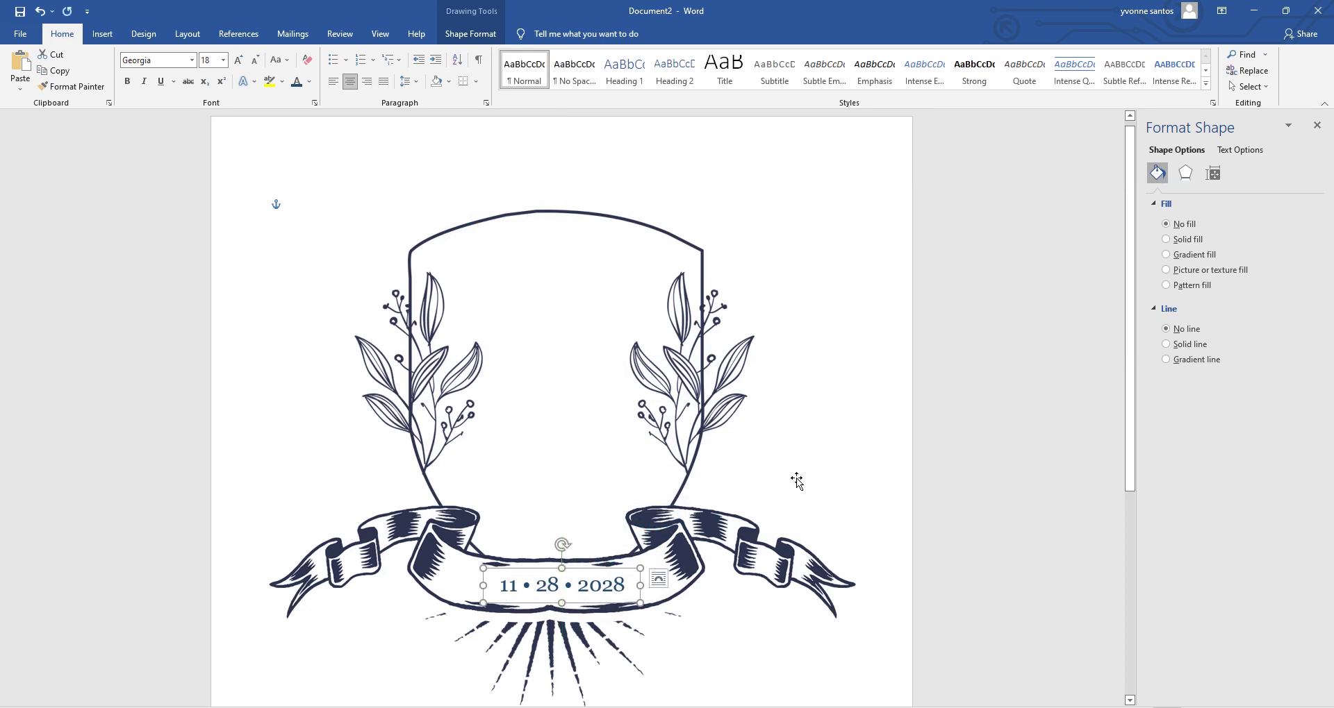
{"action": "left_click", "coordinate": [794, 457]}
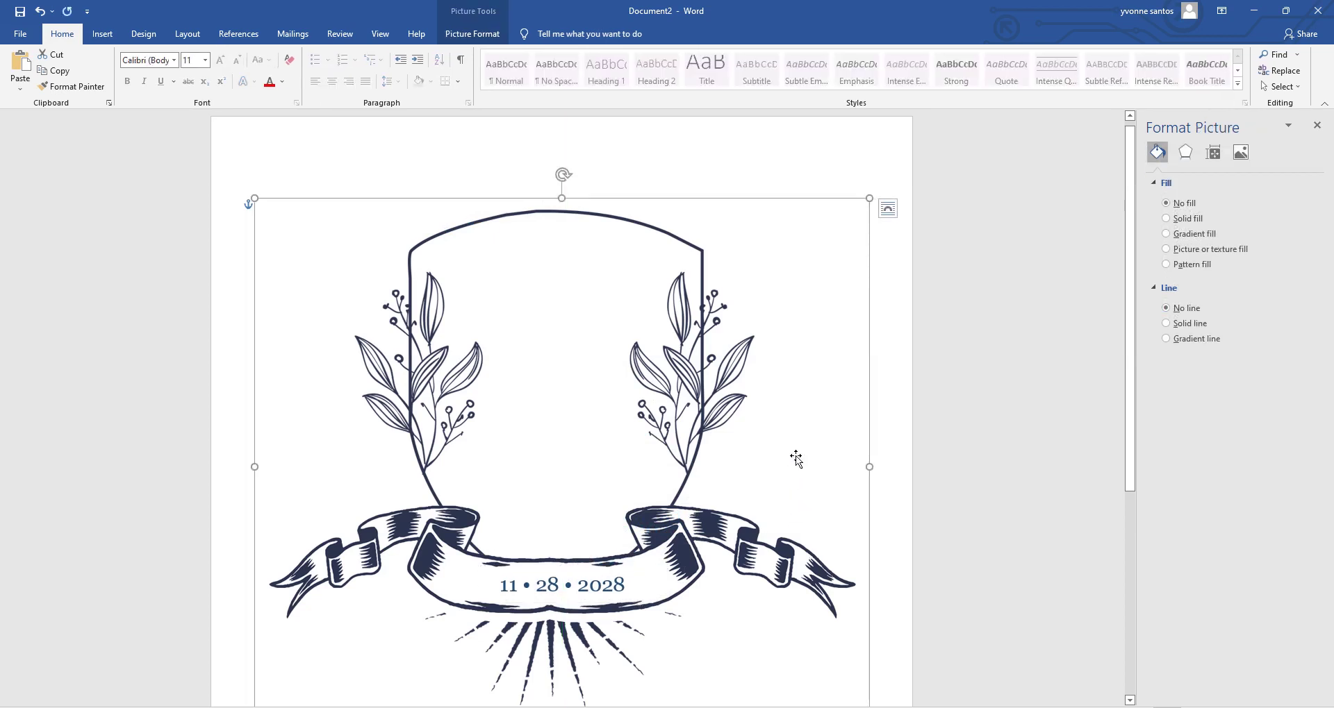
Step: Draw a text box about 2.92 cm wide and 2.45 cm high inside the shield and enter the letter "D"
{"action": "left_click", "coordinate": [102, 34]}
{"action": "left_click", "coordinate": [191, 69]}
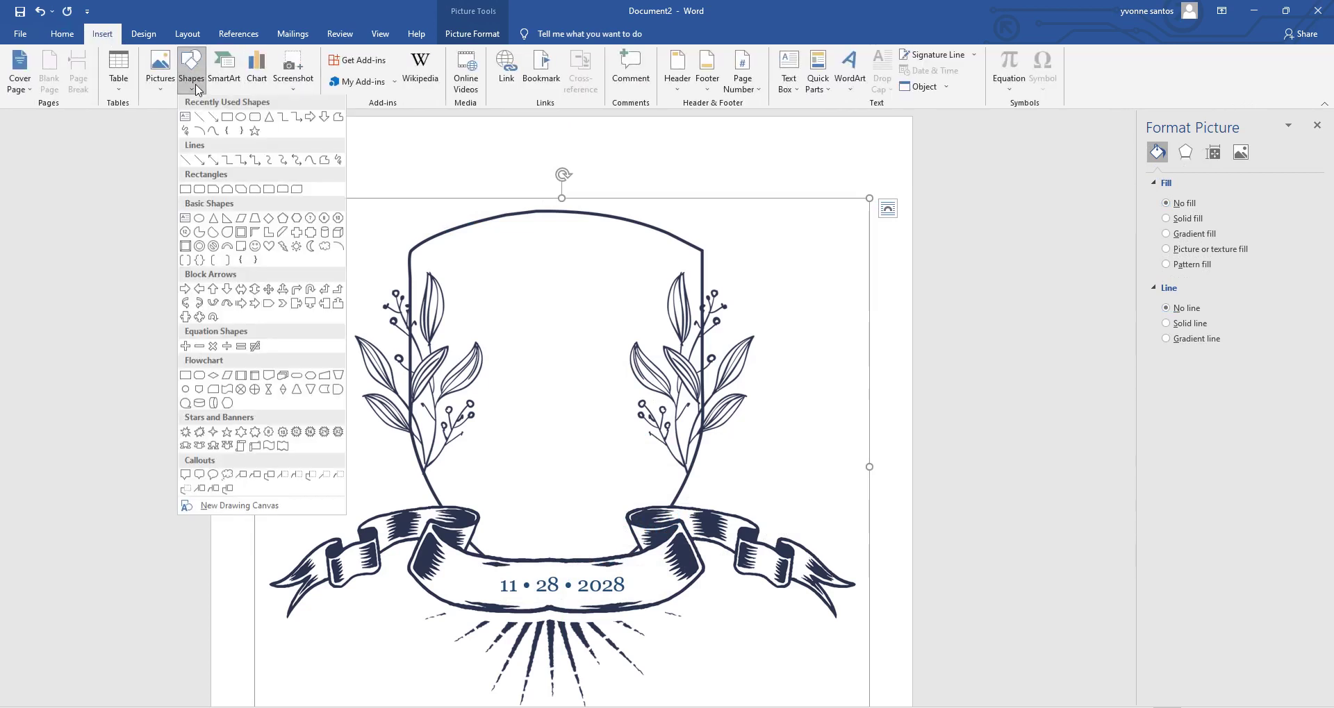
{"action": "left_click", "coordinate": [186, 119]}
{"action": "left_click_drag", "start_coordinate": [512, 303], "coordinate": [619, 395]}
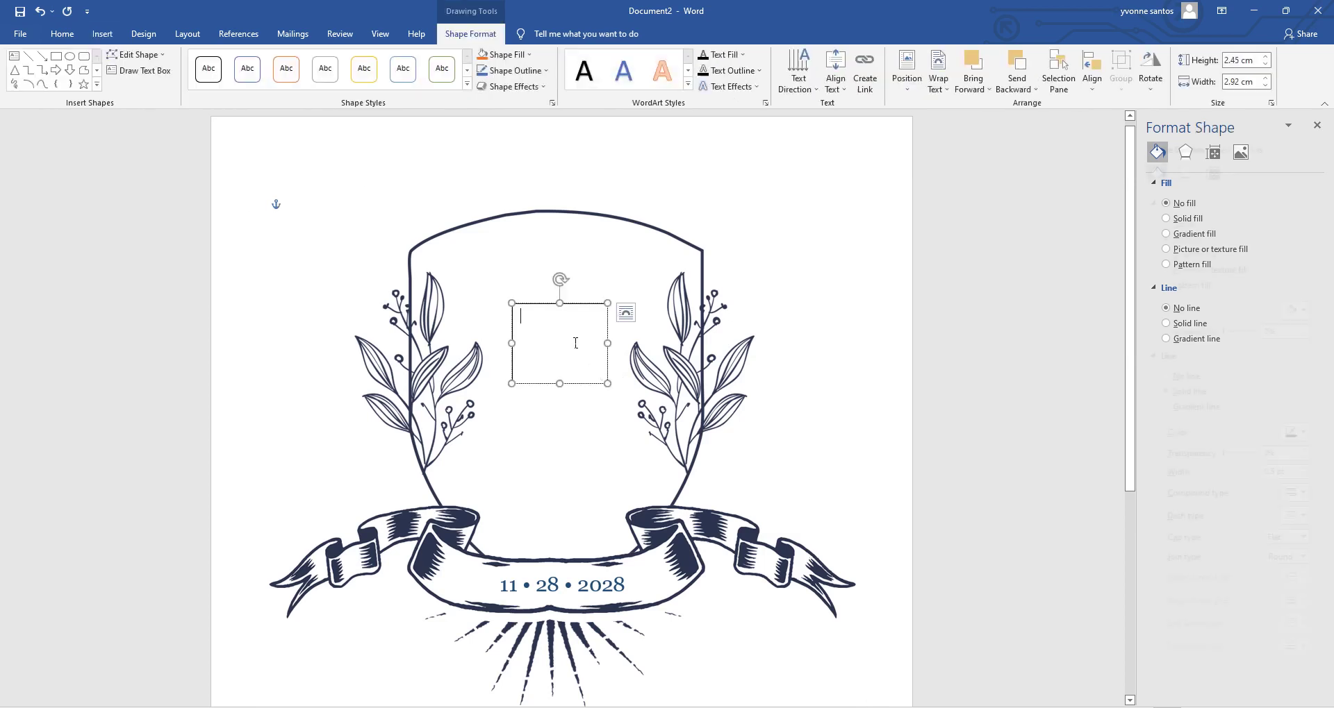
{"action": "type", "text": "D"}
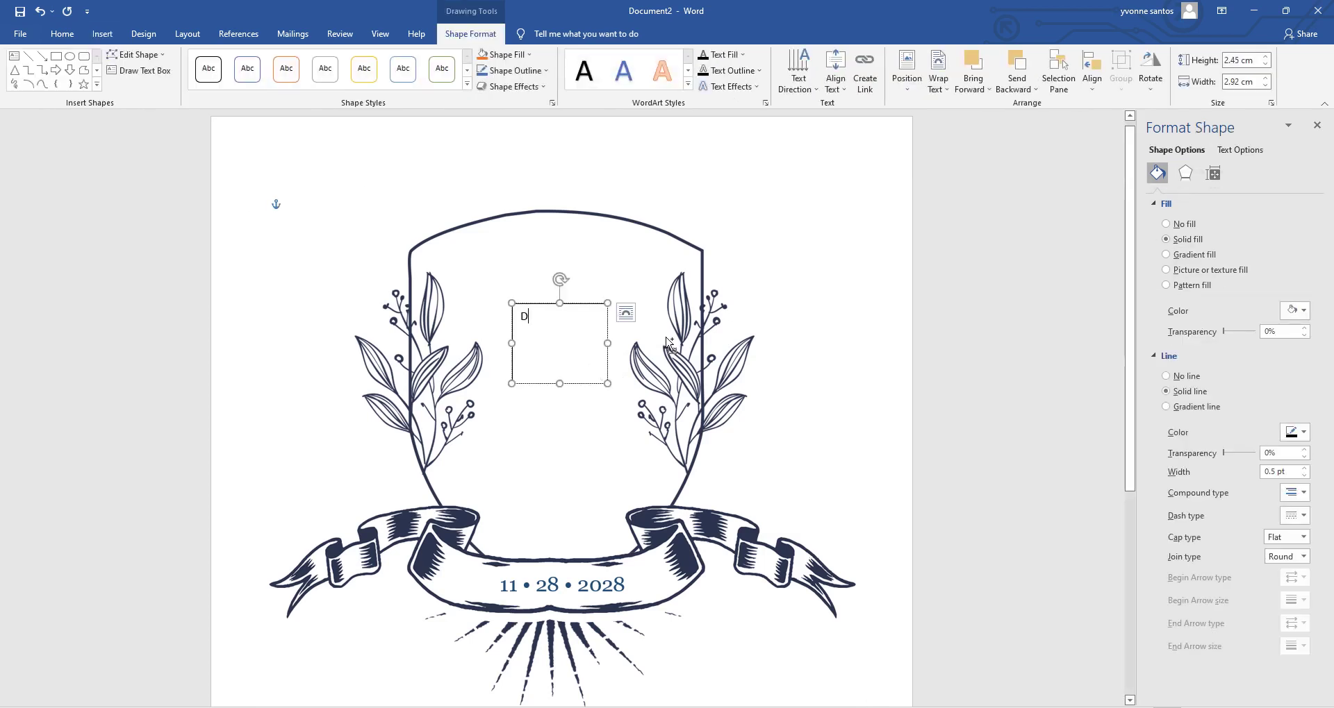
Step: Color the letter D inside the shield blue
{"action": "left_click", "coordinate": [60, 34]}
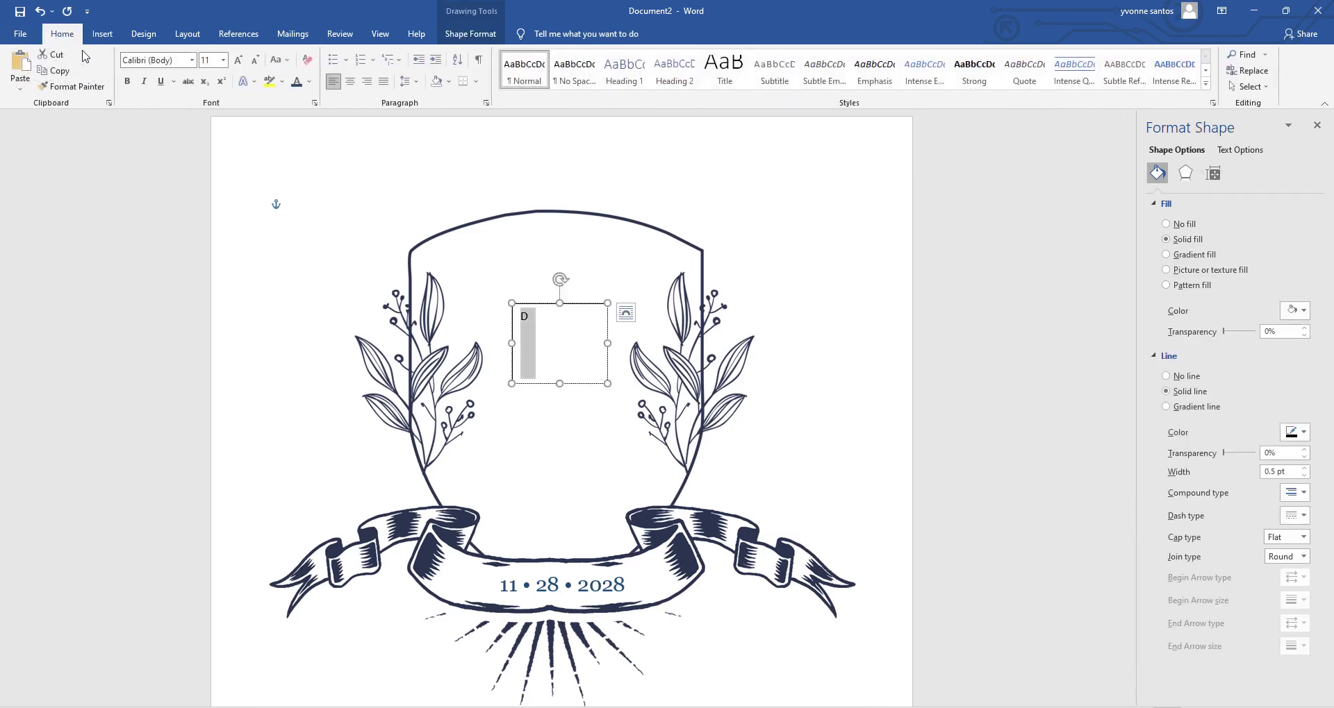
{"action": "left_click", "coordinate": [309, 82]}
{"action": "left_click", "coordinate": [378, 200]}
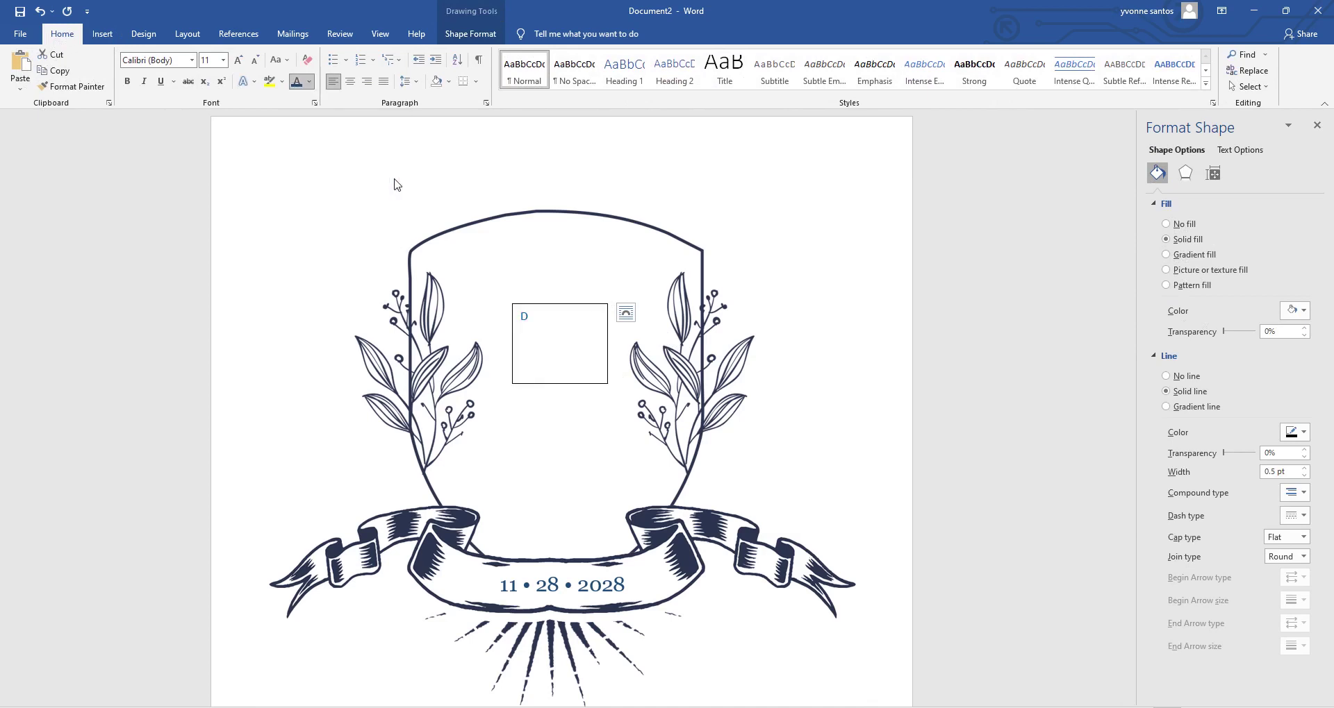
Step: Center the letter D in its text box and set its font to Edwardian Script ITC
{"action": "left_click", "coordinate": [350, 81]}
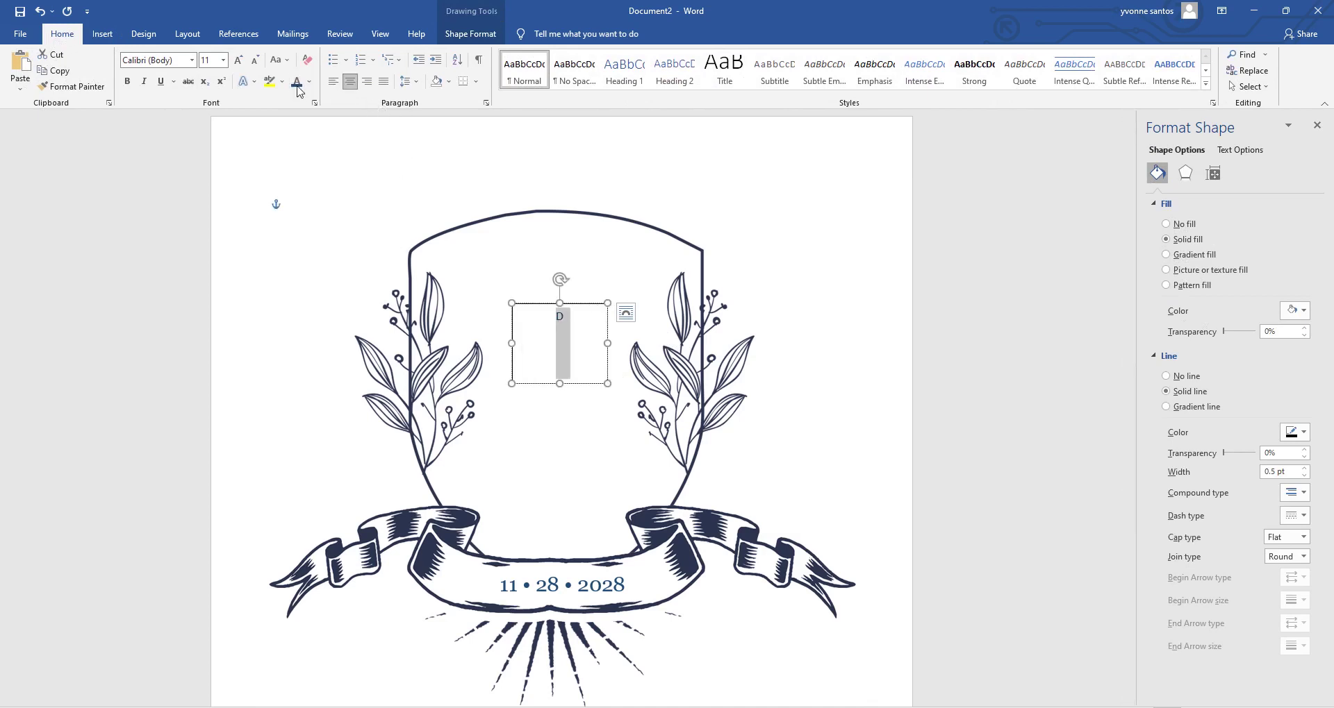
{"action": "left_click", "coordinate": [167, 61]}
{"action": "type", "text": "Edwardian Script ITC"}
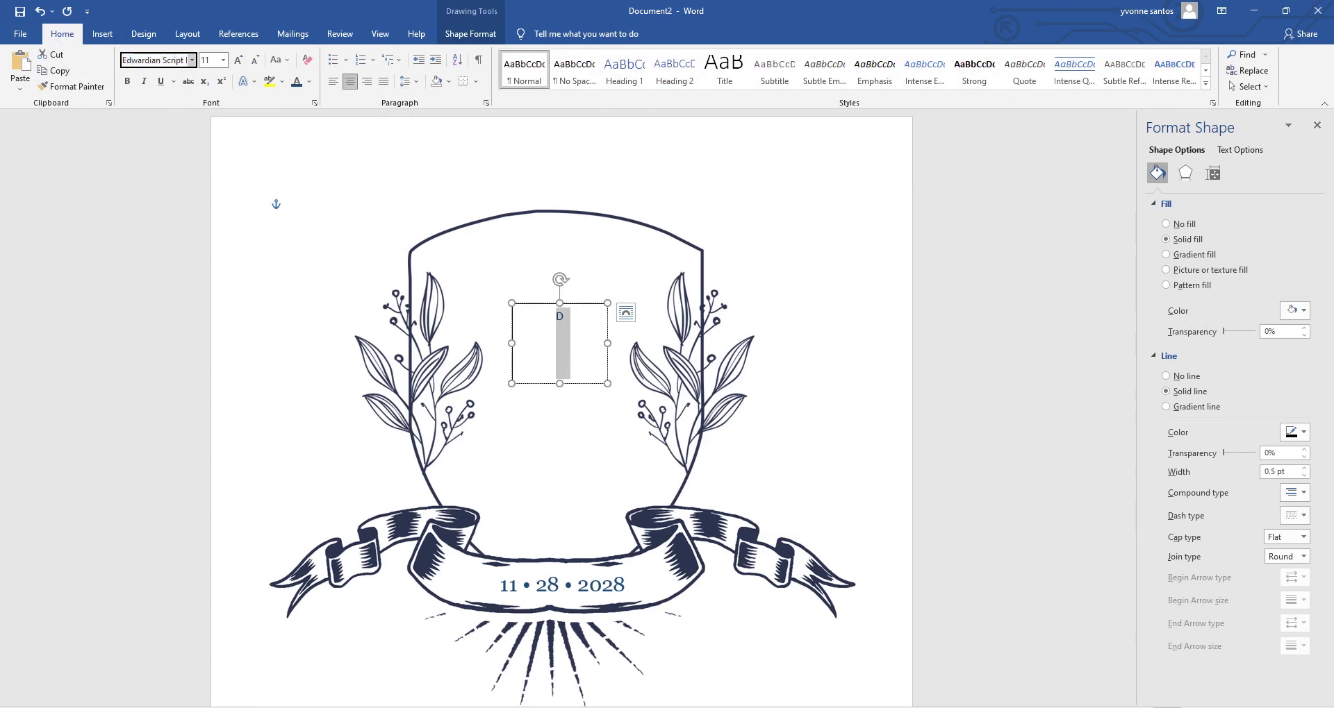
{"action": "key", "text": "Return"}
Step: Enlarge the letter D inside the shield to a font size of 72
{"action": "left_click", "coordinate": [239, 61]}
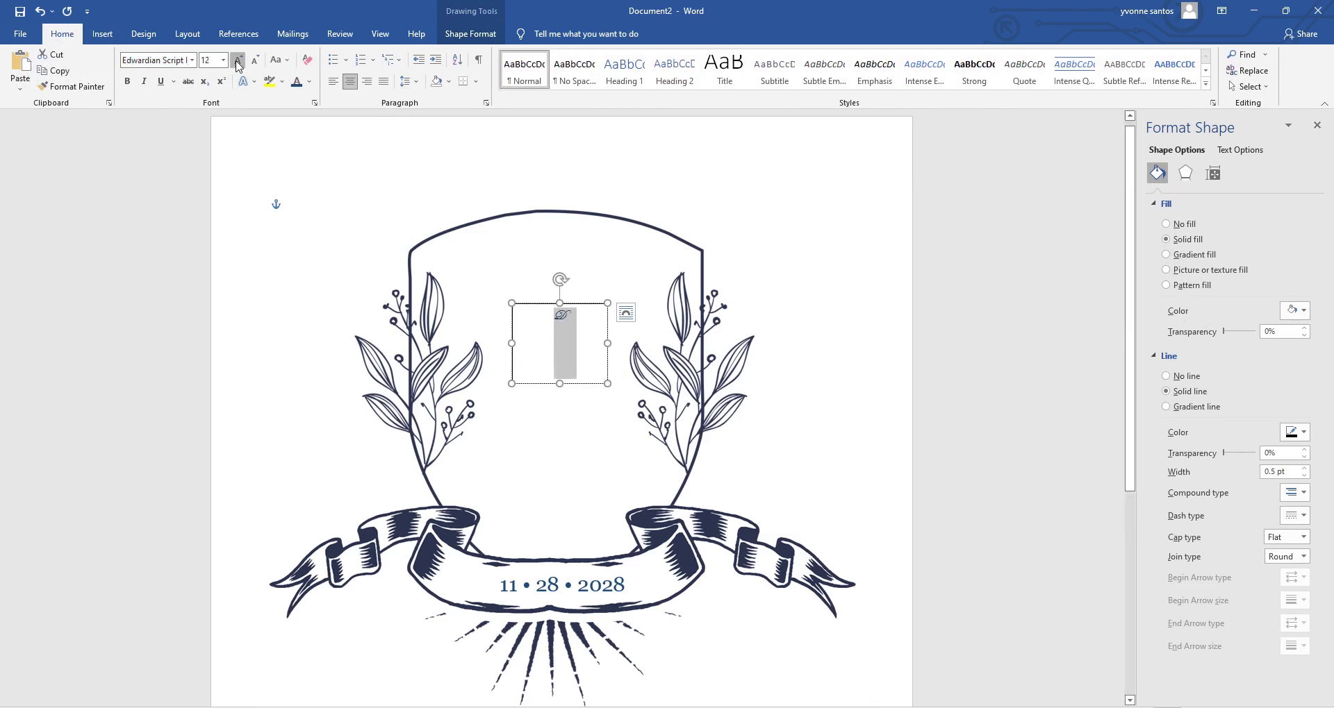
{"action": "left_click", "coordinate": [238, 61]}
{"action": "left_click", "coordinate": [238, 61]}
{"action": "left_click", "coordinate": [238, 62]}
{"action": "left_click", "coordinate": [238, 62]}
{"action": "left_click", "coordinate": [238, 61]}
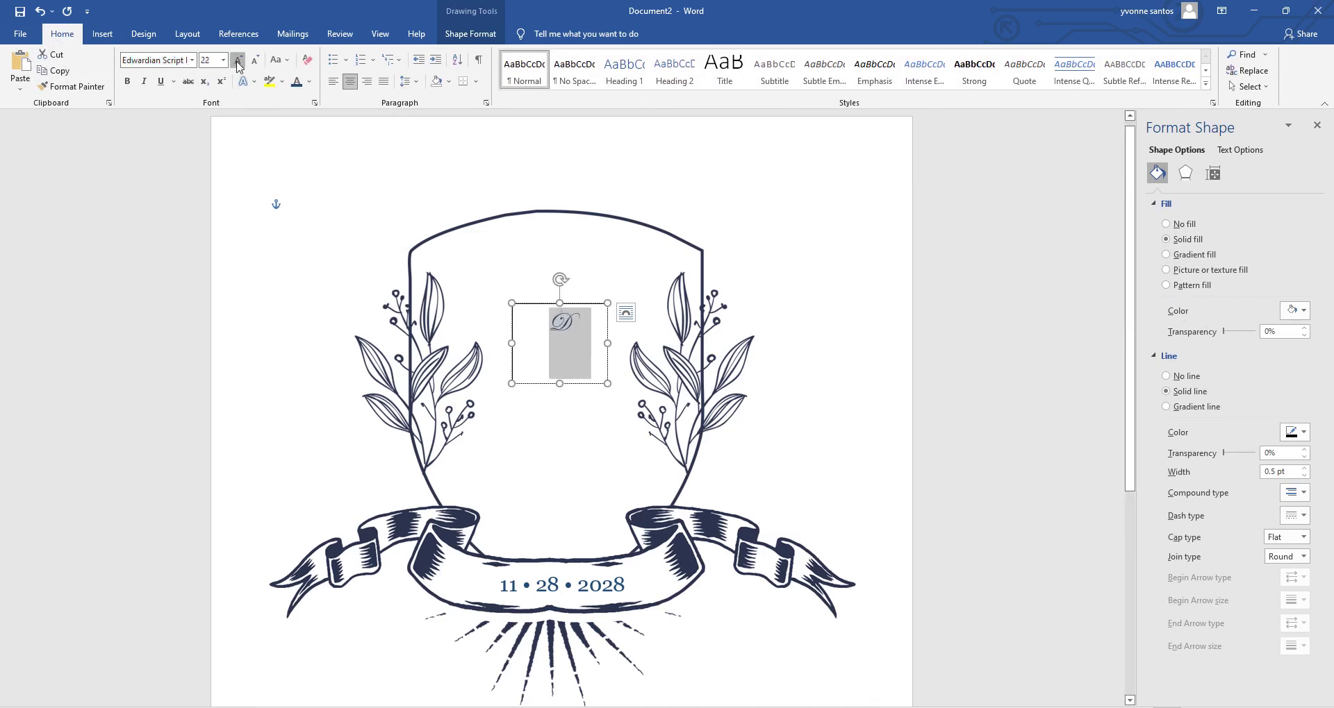
{"action": "left_click", "coordinate": [238, 62]}
{"action": "left_click", "coordinate": [238, 61]}
{"action": "left_click", "coordinate": [238, 61]}
{"action": "left_click", "coordinate": [223, 60]}
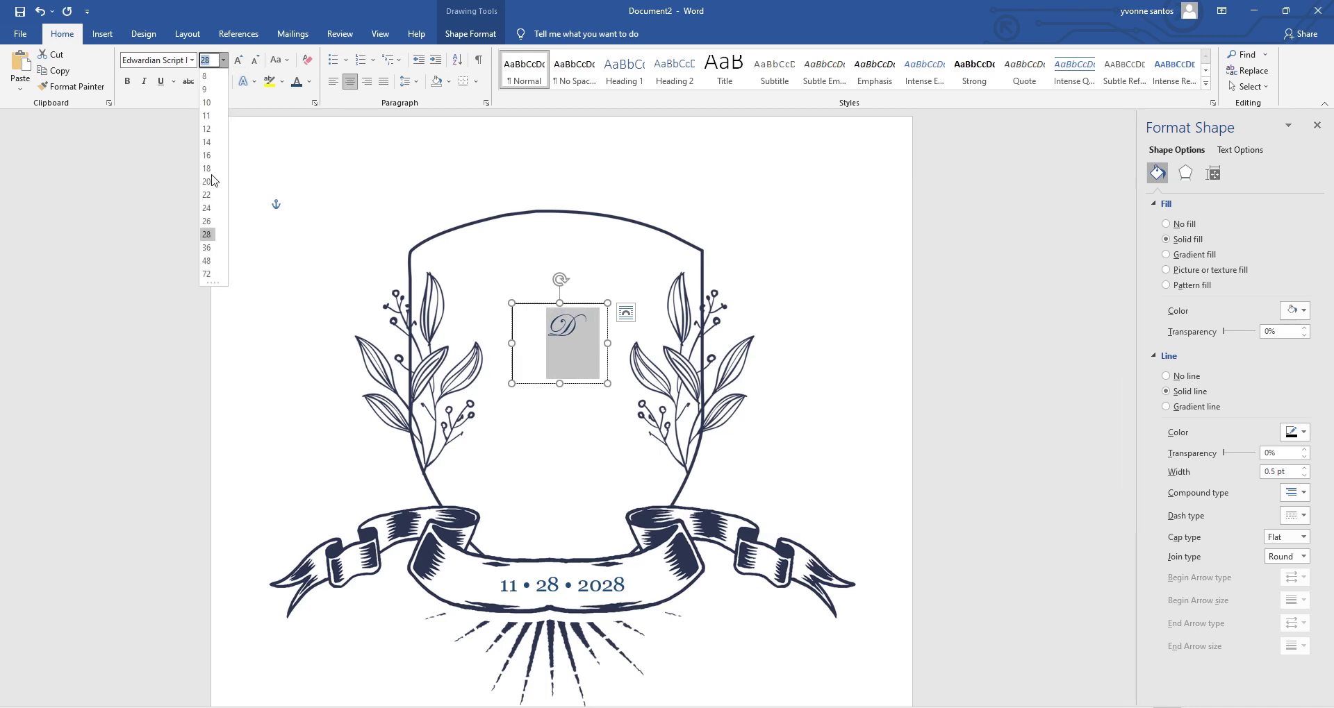
{"action": "left_click", "coordinate": [209, 276]}
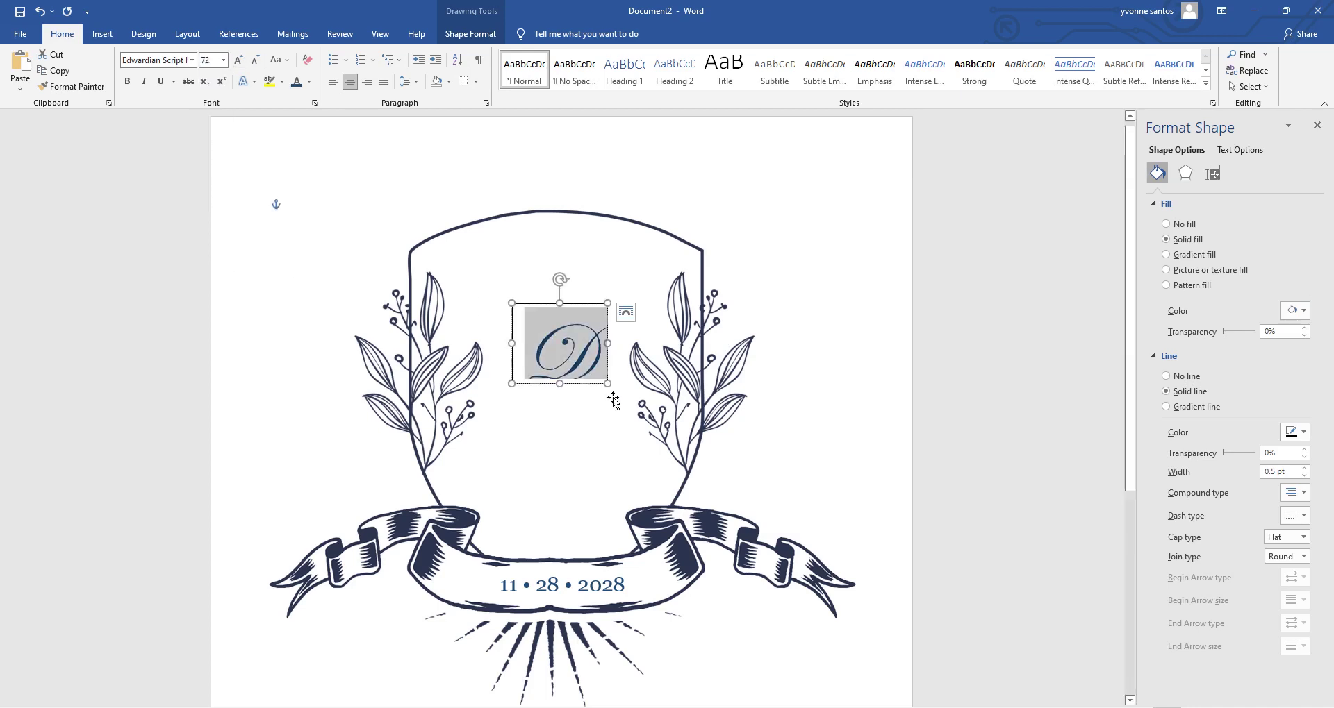
Step: Make the D text box slightly taller to fit the letter and shift it a little left and down
{"action": "mouse_move", "coordinate": [616, 393]}
{"action": "left_mouse_down"}
{"action": "mouse_move", "coordinate": [626, 412]}
{"action": "mouse_move", "coordinate": [619, 403]}
{"action": "left_mouse_up"}
{"action": "mouse_move", "coordinate": [593, 312]}
{"action": "left_mouse_down"}
{"action": "mouse_move", "coordinate": [578, 299]}
{"action": "mouse_move", "coordinate": [596, 320]}
{"action": "mouse_move", "coordinate": [585, 317]}
{"action": "left_mouse_up"}
{"action": "left_click", "coordinate": [625, 301]}
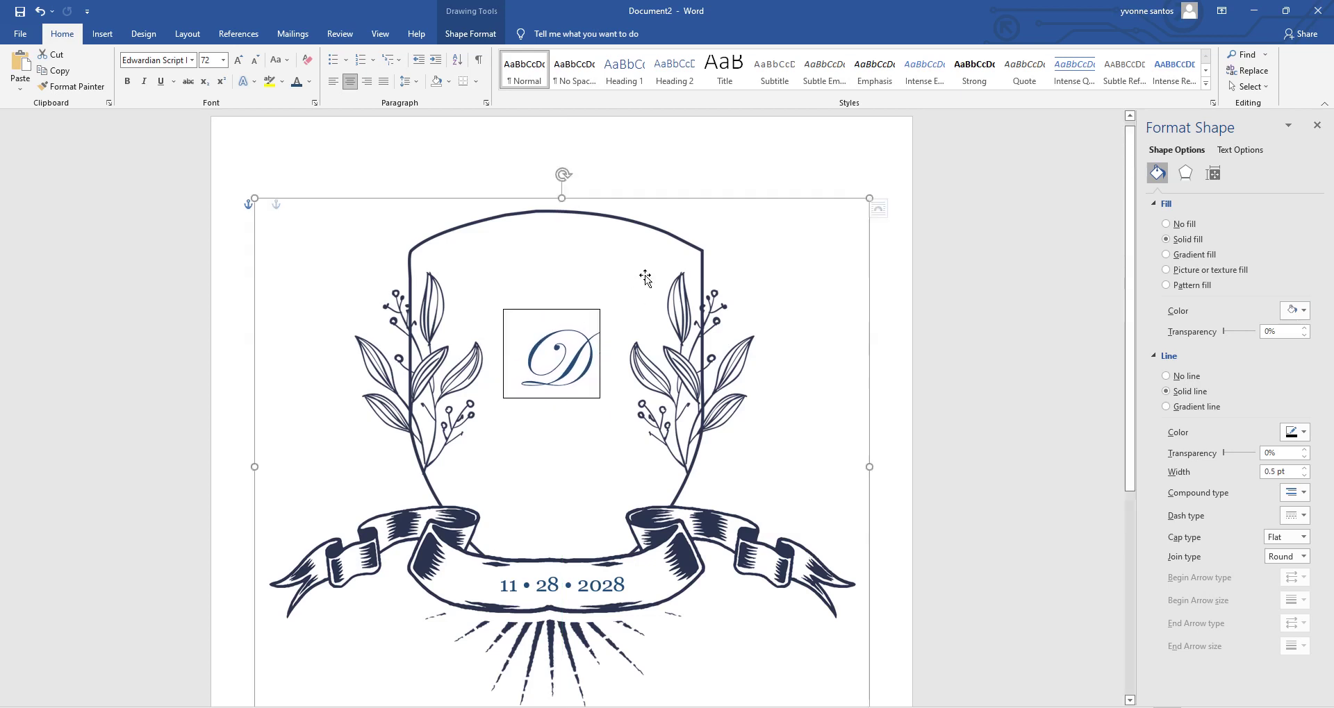
Step: Remove the fill and the outline of the D text box
{"action": "left_click", "coordinate": [557, 312]}
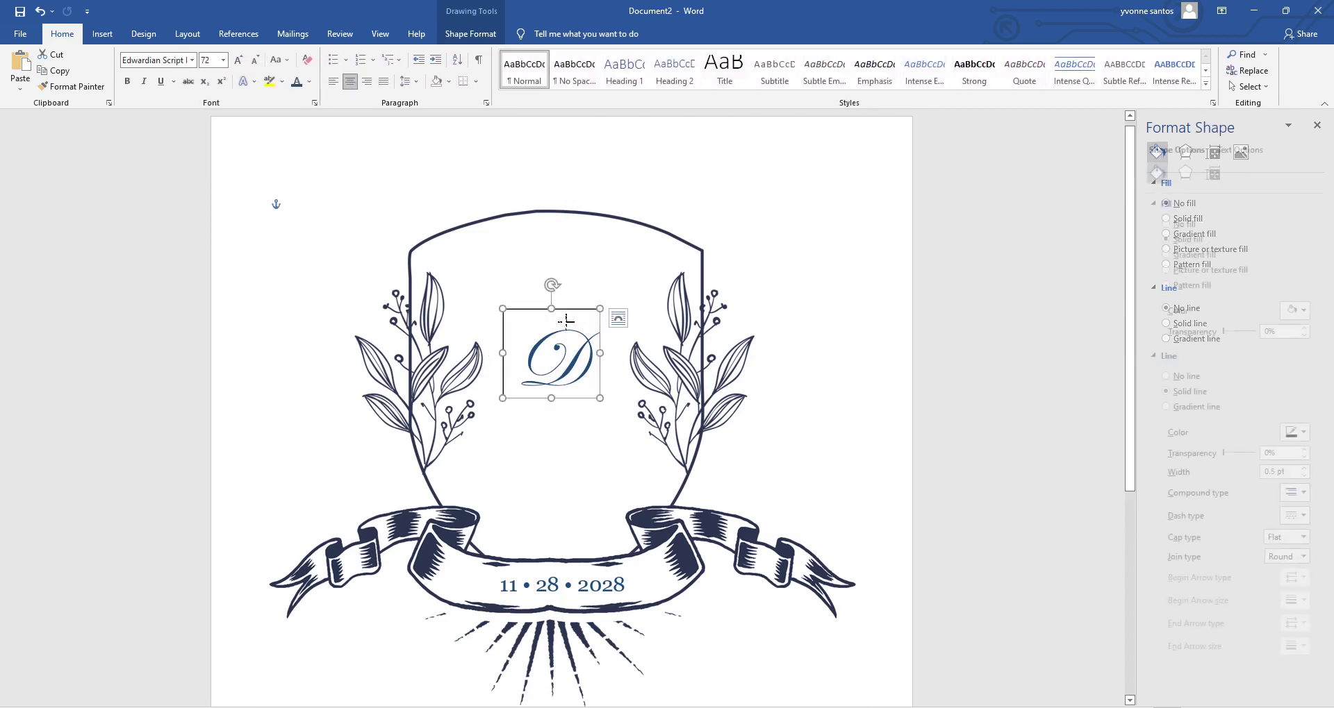
{"action": "right_click", "coordinate": [556, 311]}
{"action": "left_click", "coordinate": [595, 578]}
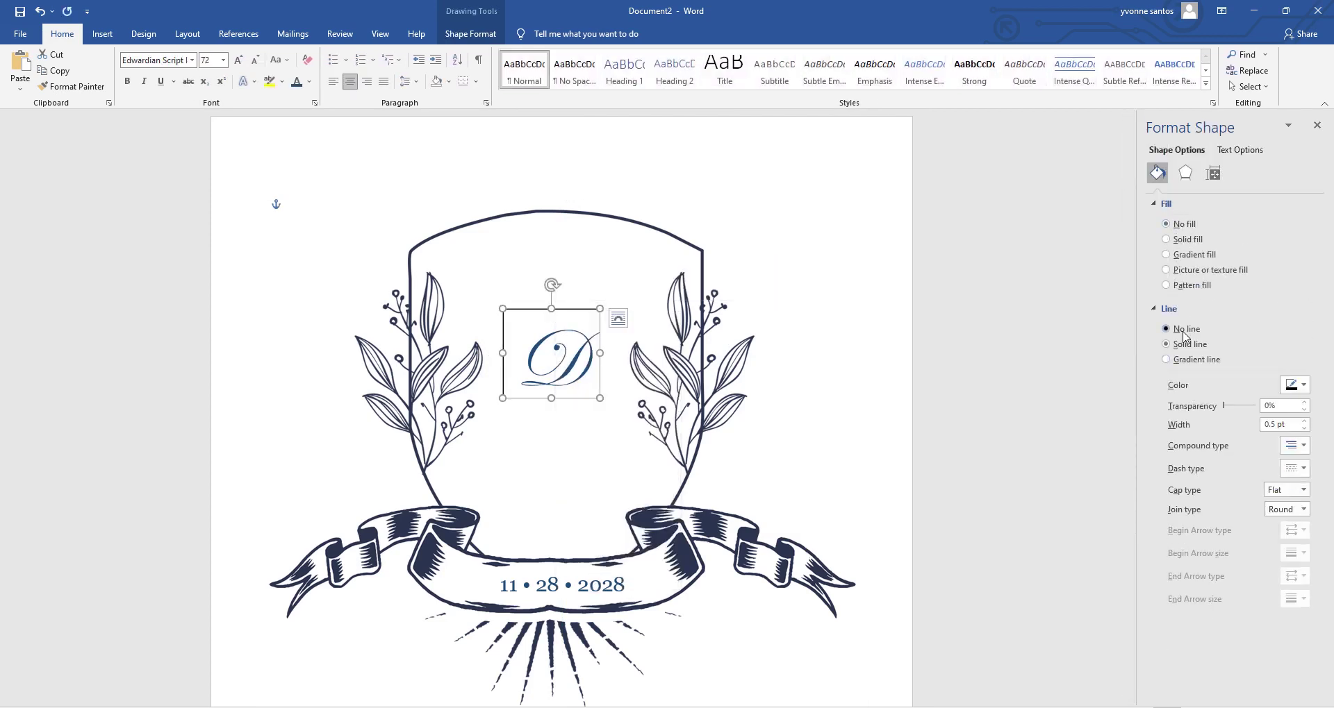
{"action": "left_click", "coordinate": [596, 438]}
{"action": "left_click", "coordinate": [587, 391]}
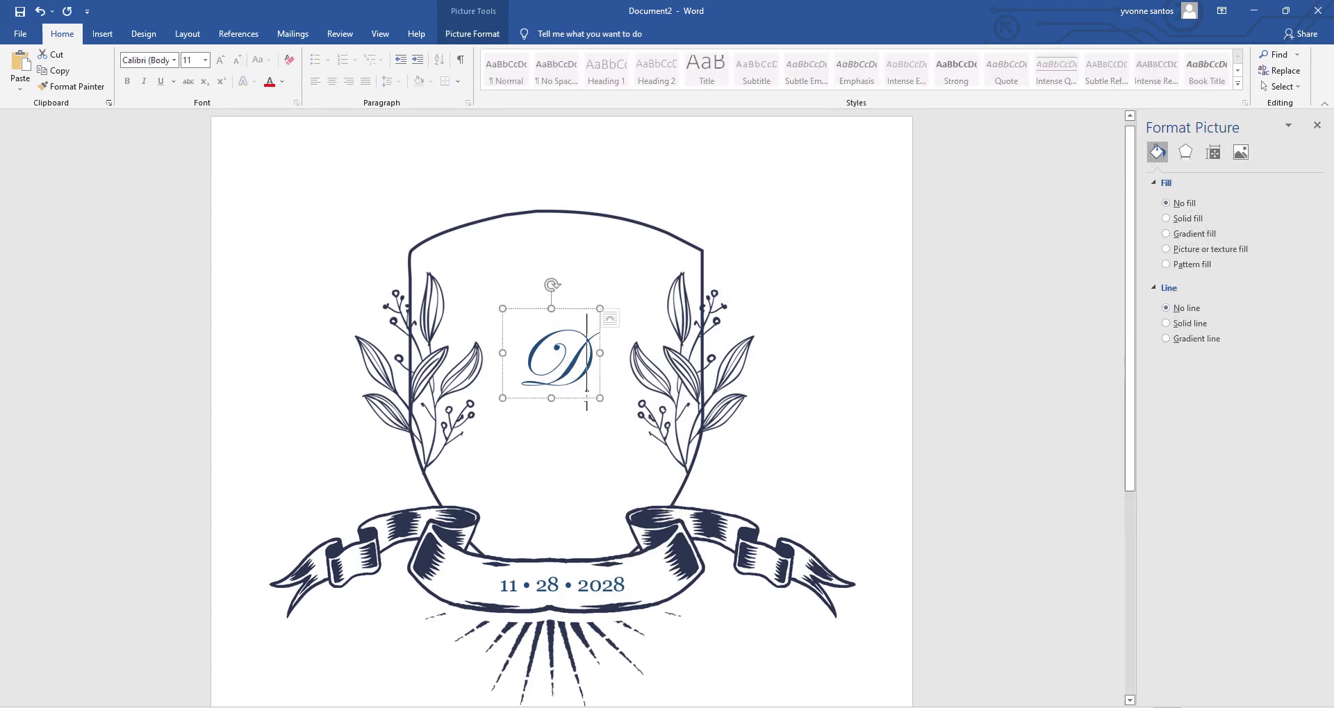
Step: Duplicate the D text box and place the copy below the original inside the shield
{"action": "left_click", "coordinate": [582, 318]}
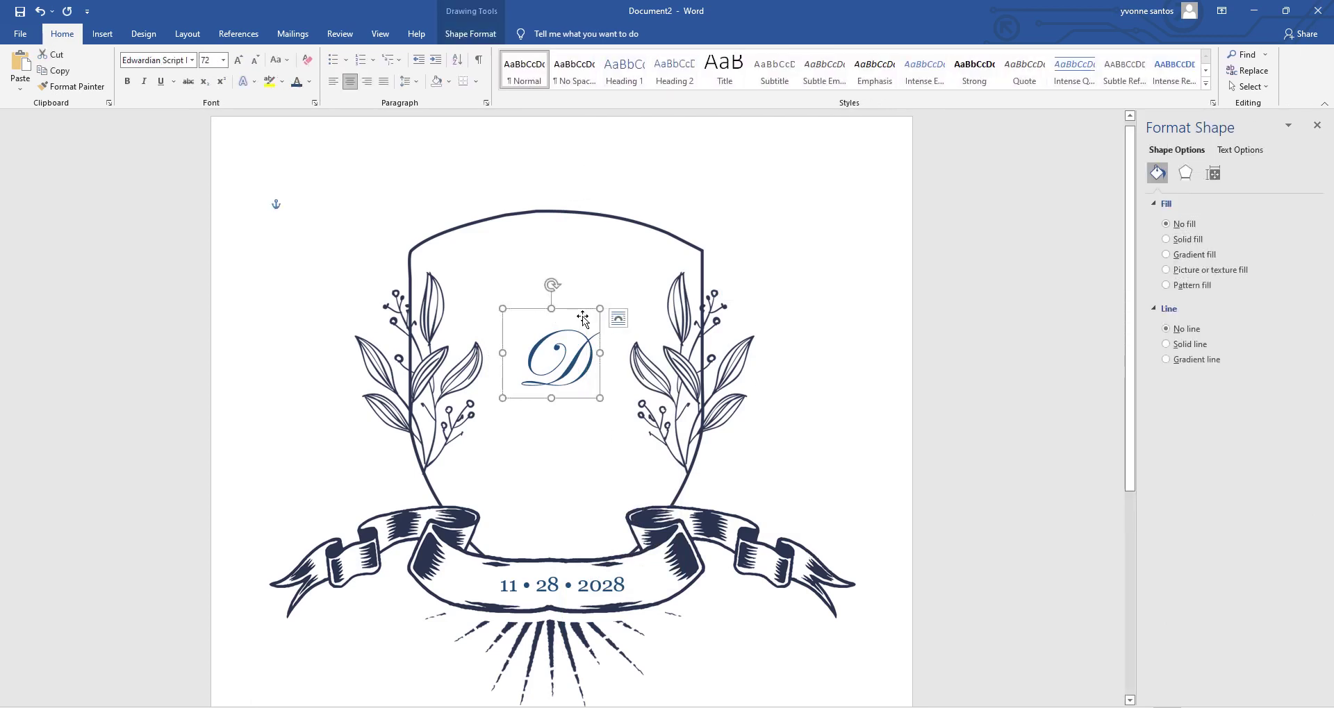
{"action": "key", "text": "ctrl+v"}
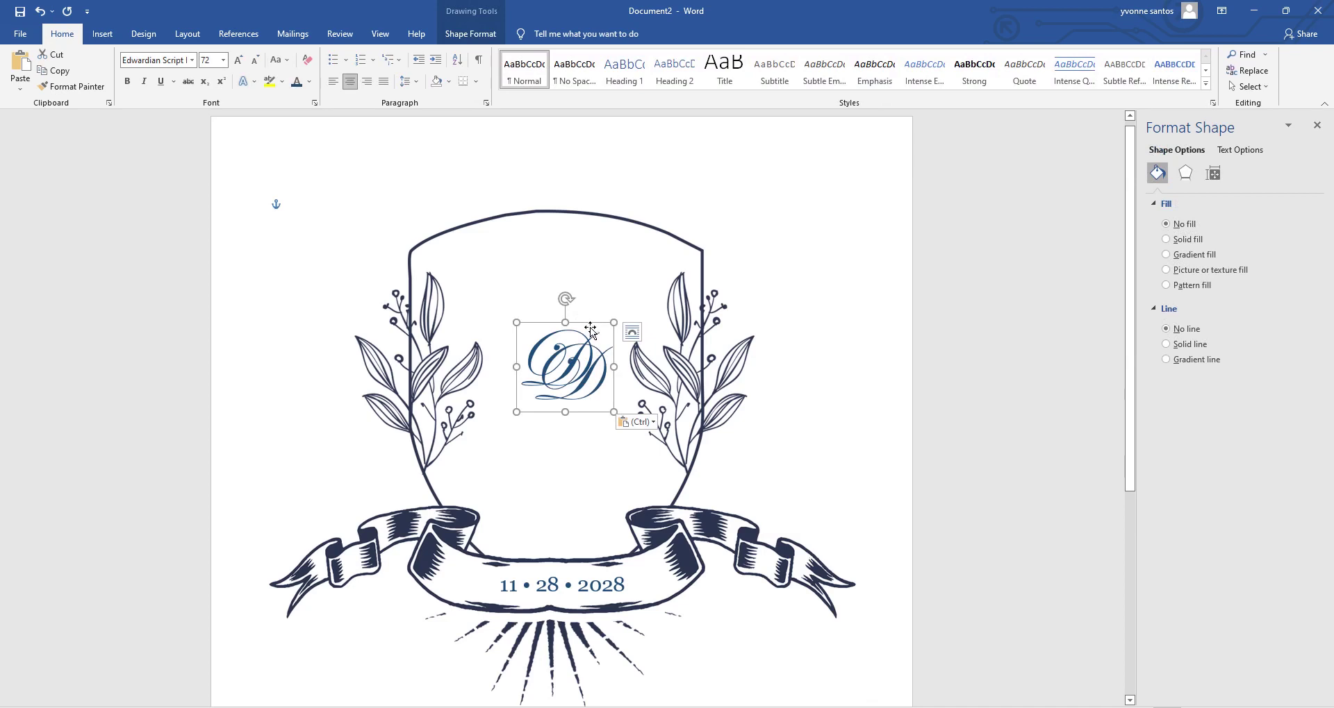
{"action": "left_click_drag", "start_coordinate": [590, 330], "coordinate": [590, 415]}
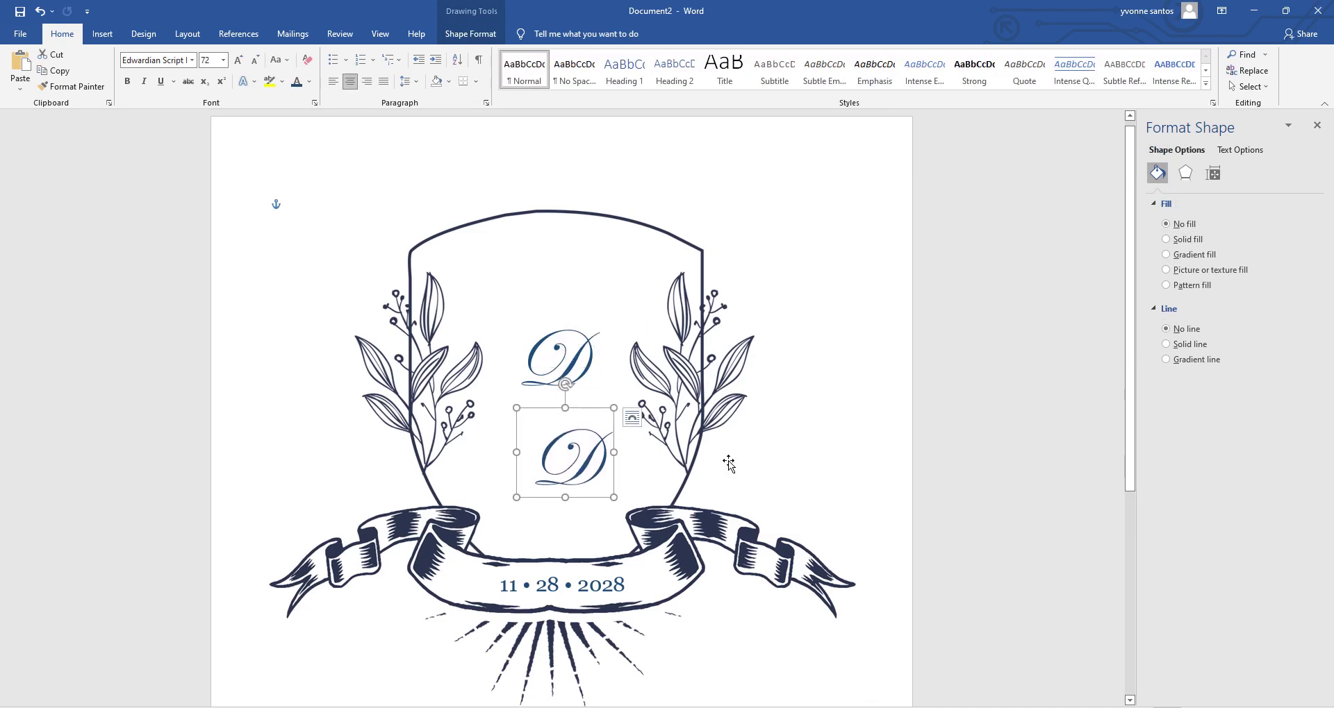
Step: Replace the letter in the lower text box with "P" and align the box under the D
{"action": "left_click", "coordinate": [580, 459]}
{"action": "left_click_drag", "start_coordinate": [535, 459], "coordinate": [608, 456]}
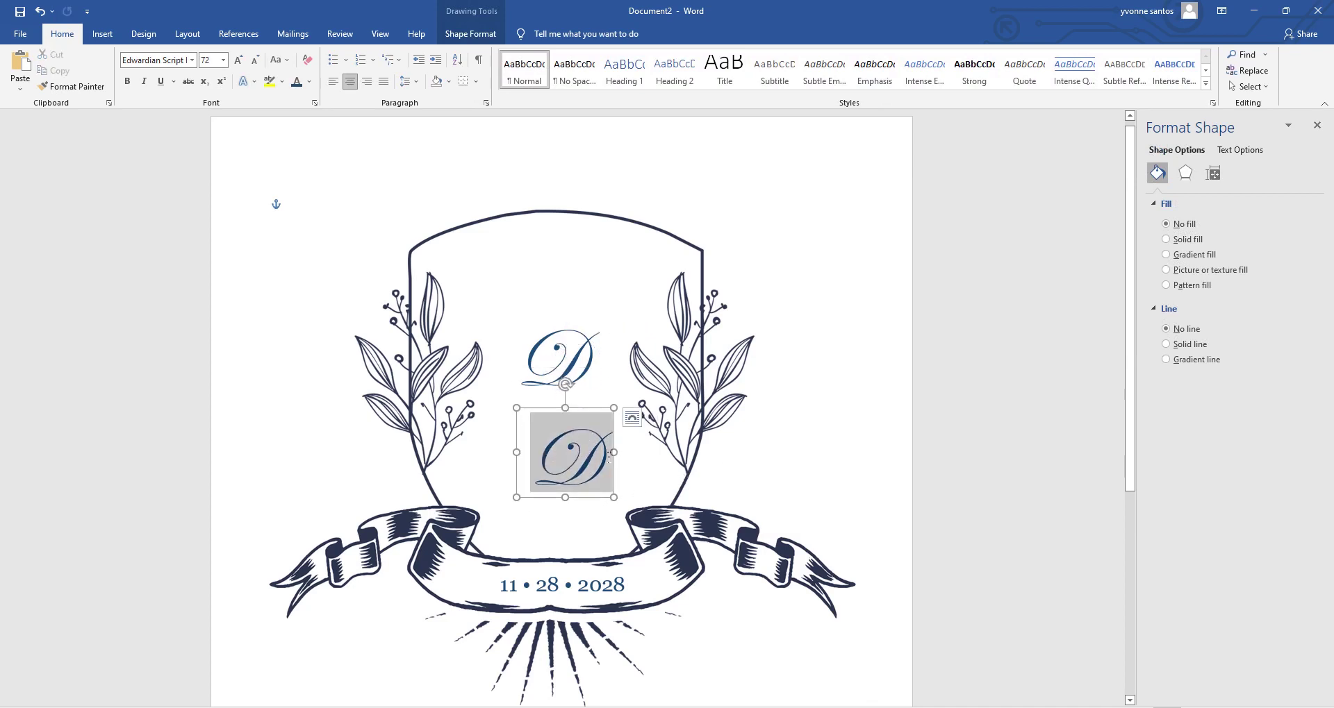
{"action": "type", "text": "W"}
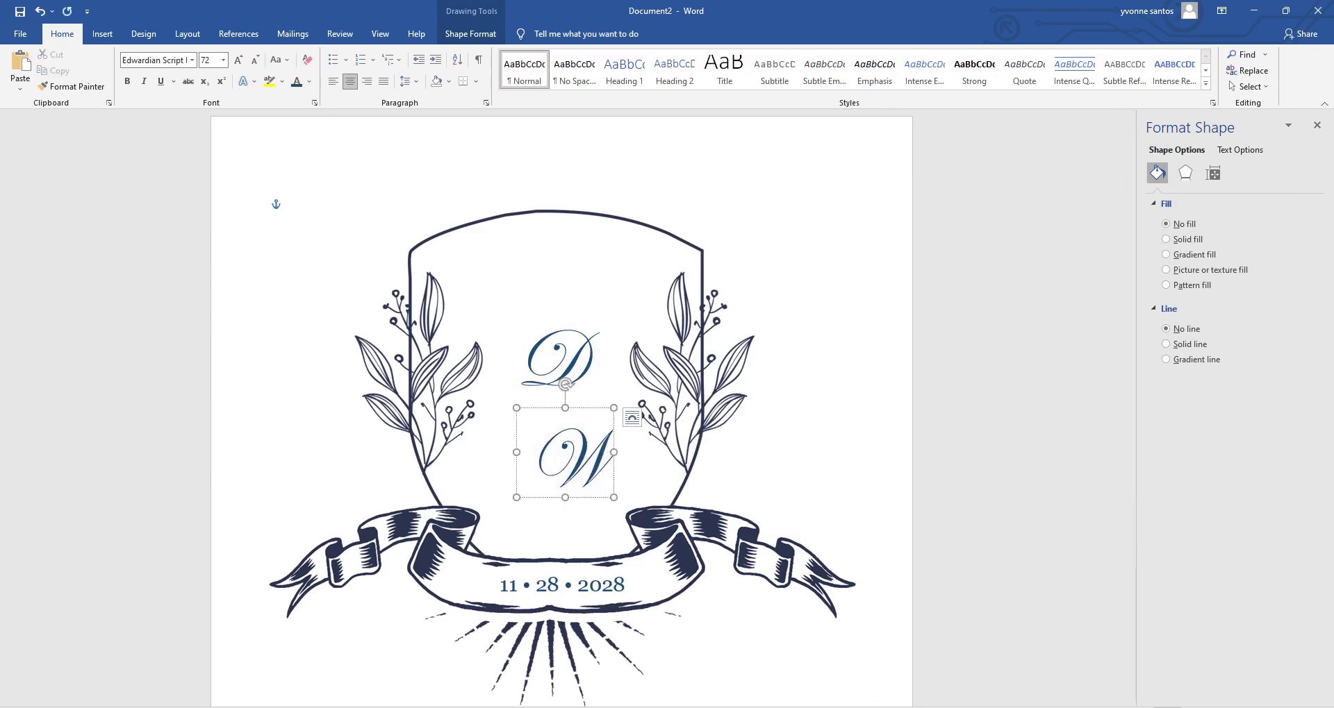
{"action": "key", "text": "BackSpace"}
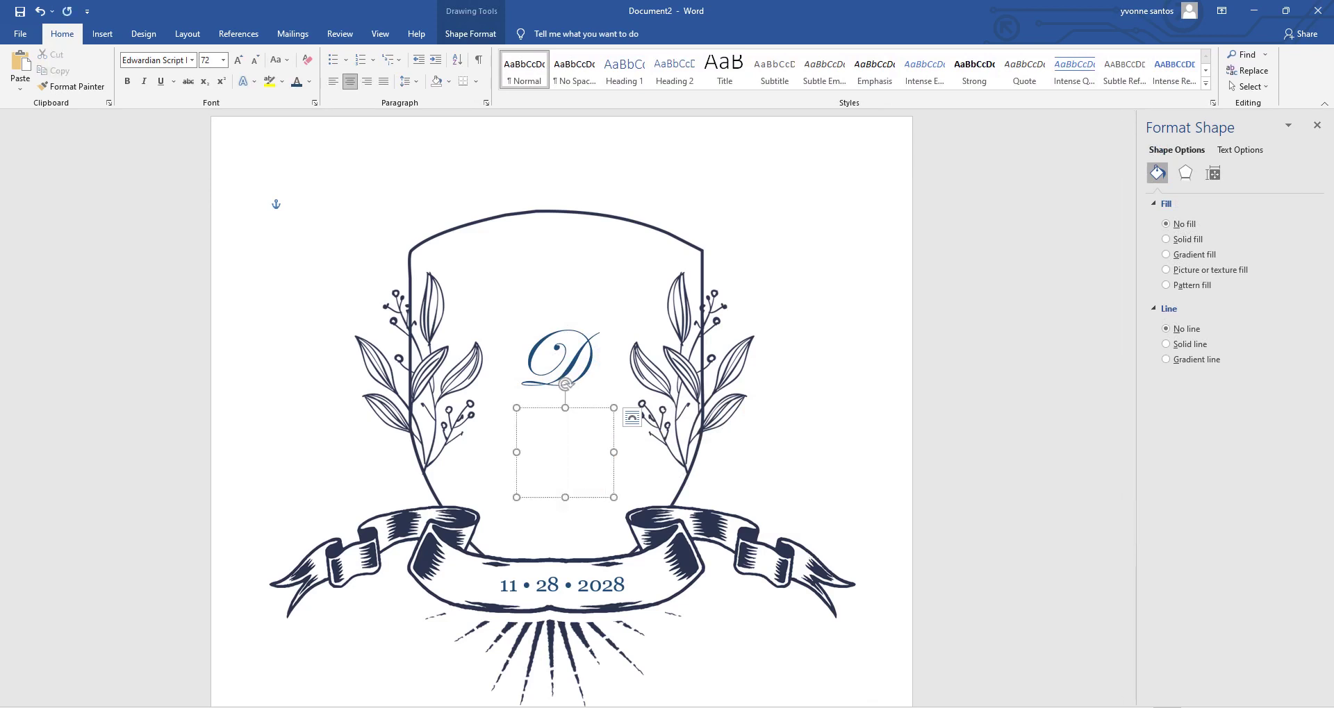
{"action": "type", "text": "P"}
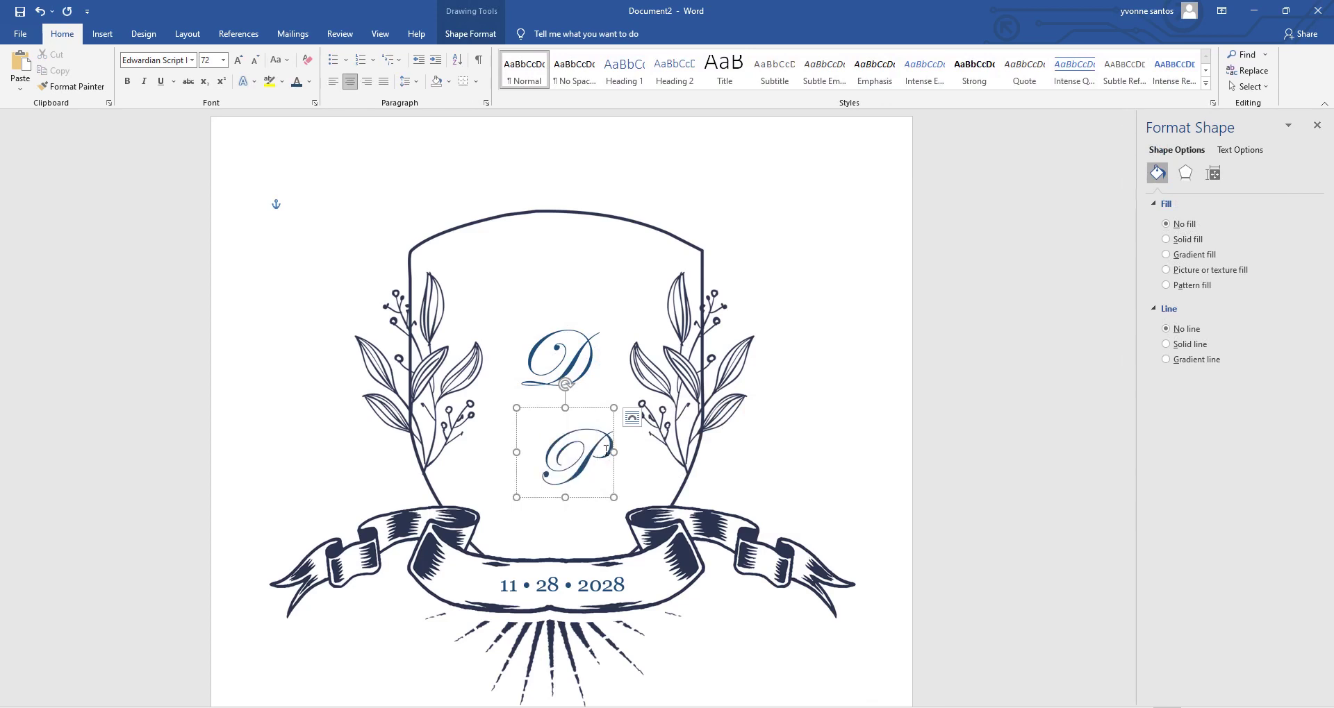
{"action": "left_click_drag", "start_coordinate": [596, 417], "coordinate": [576, 417]}
{"action": "left_click", "coordinate": [635, 486]}
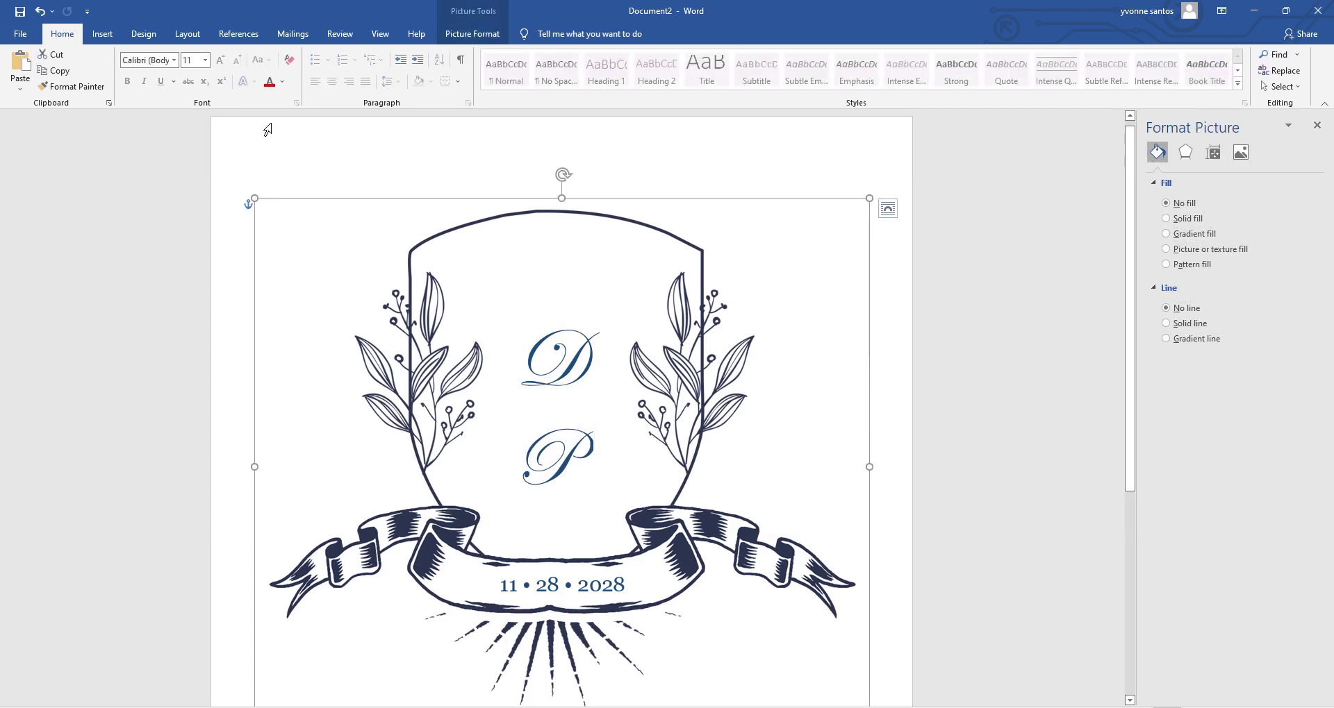
Step: Draw a horizontal line about 2.8 cm long between the letters D and P
{"action": "left_click", "coordinate": [102, 33]}
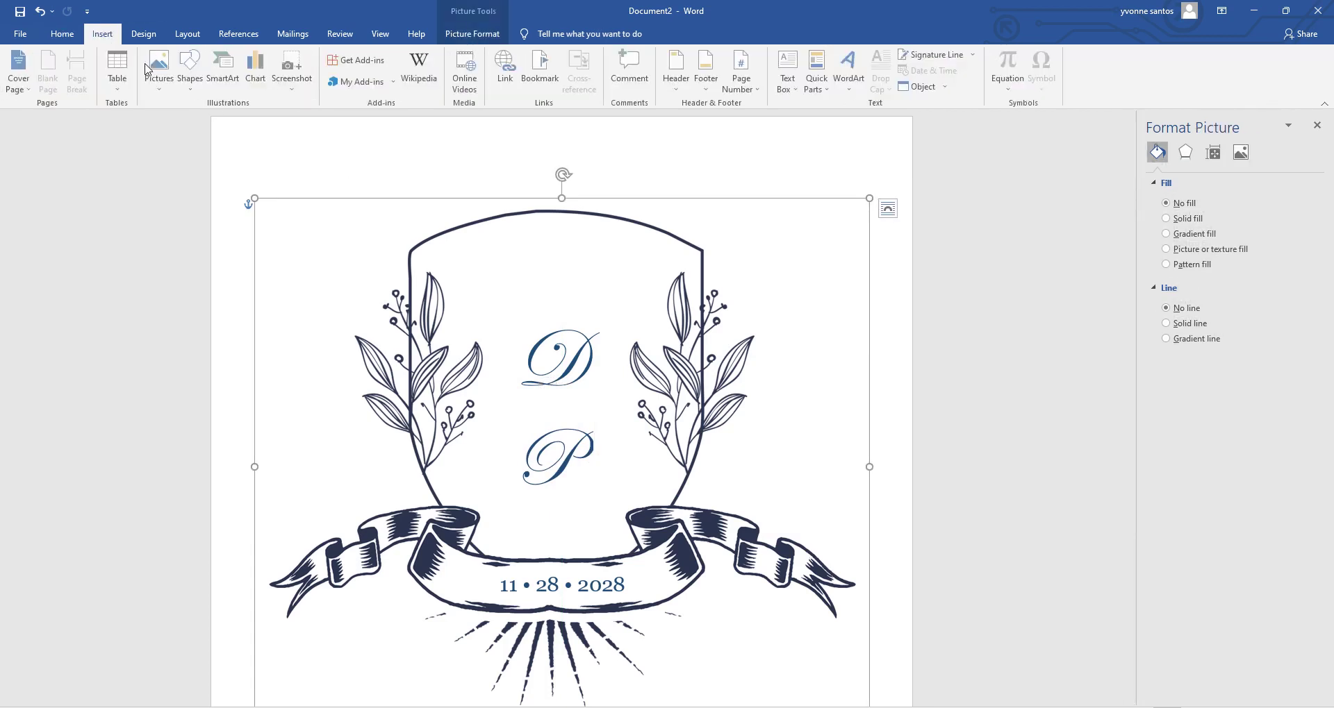
{"action": "left_click", "coordinate": [190, 73]}
{"action": "left_click", "coordinate": [196, 128]}
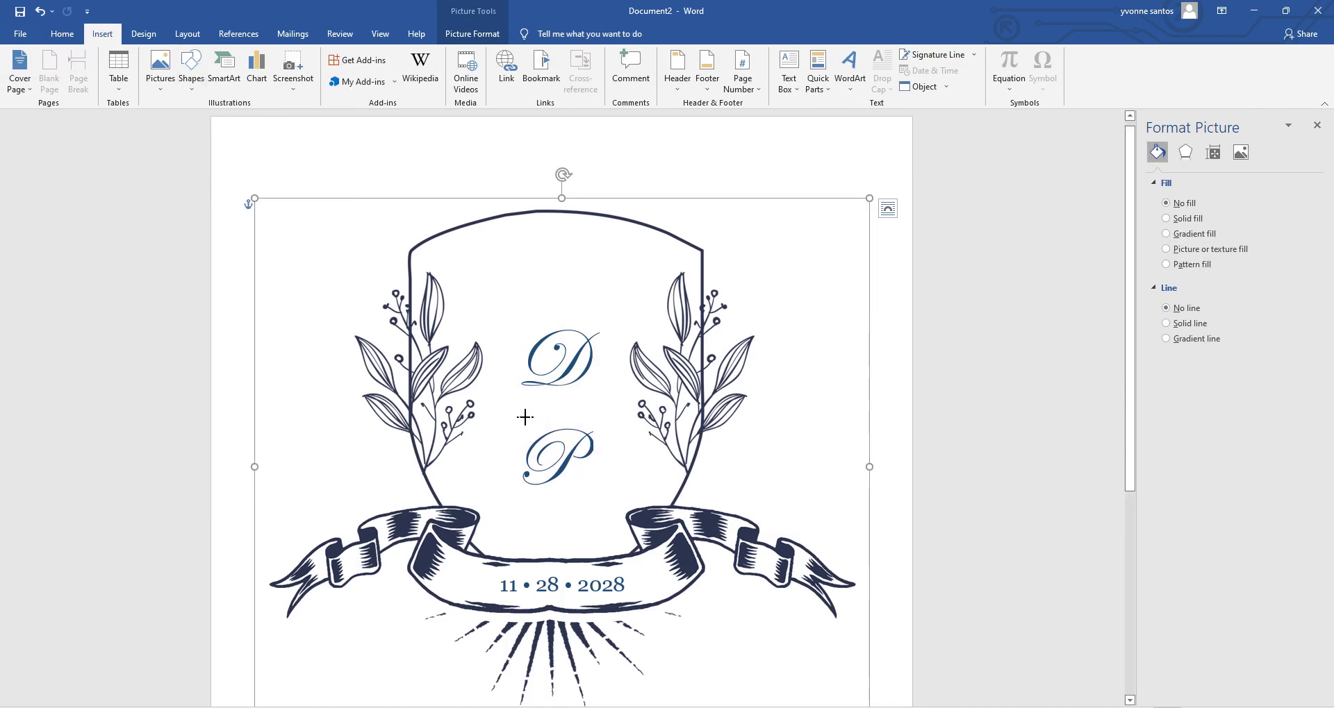
{"action": "left_click_drag", "start_coordinate": [526, 417], "coordinate": [603, 417]}
{"action": "left_click_drag", "start_coordinate": [616, 418], "coordinate": [616, 418]}
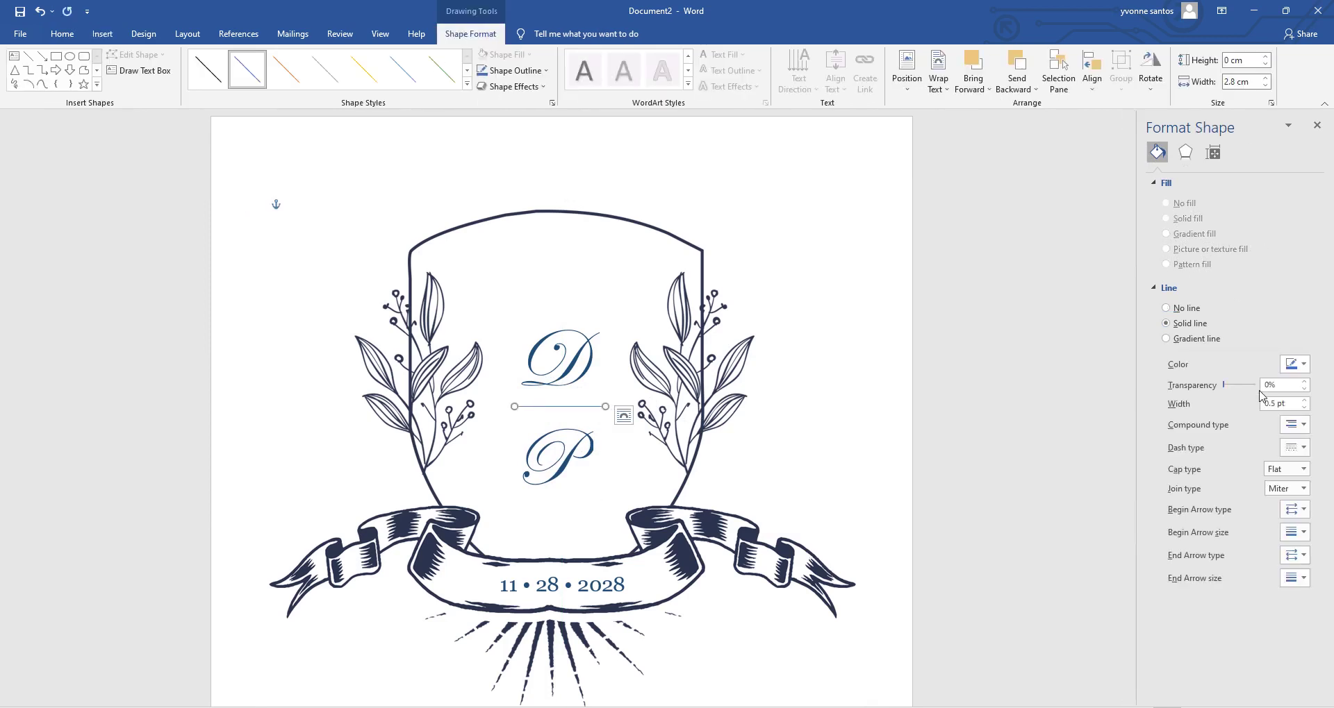
Step: Color the divider line with the darkest shade of the blue theme color and set its width to 1.75 pt
{"action": "left_click", "coordinate": [1296, 366]}
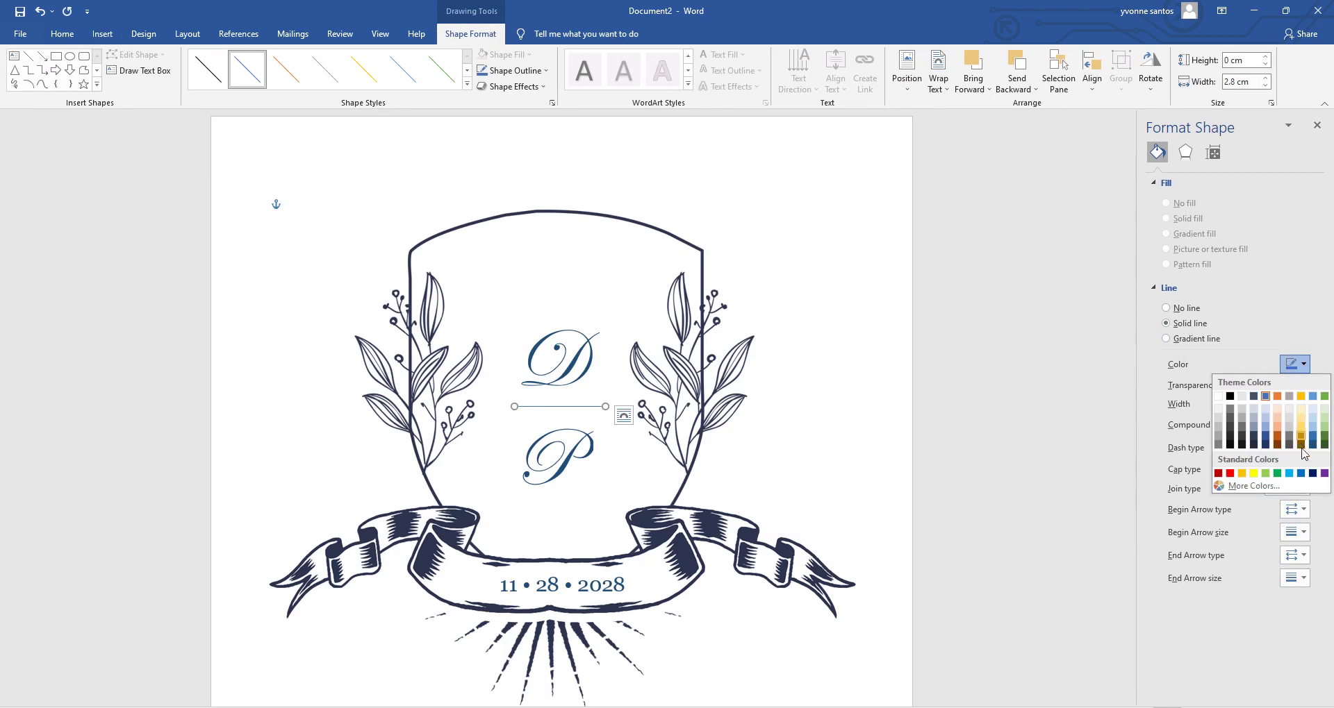
{"action": "left_click", "coordinate": [1314, 449]}
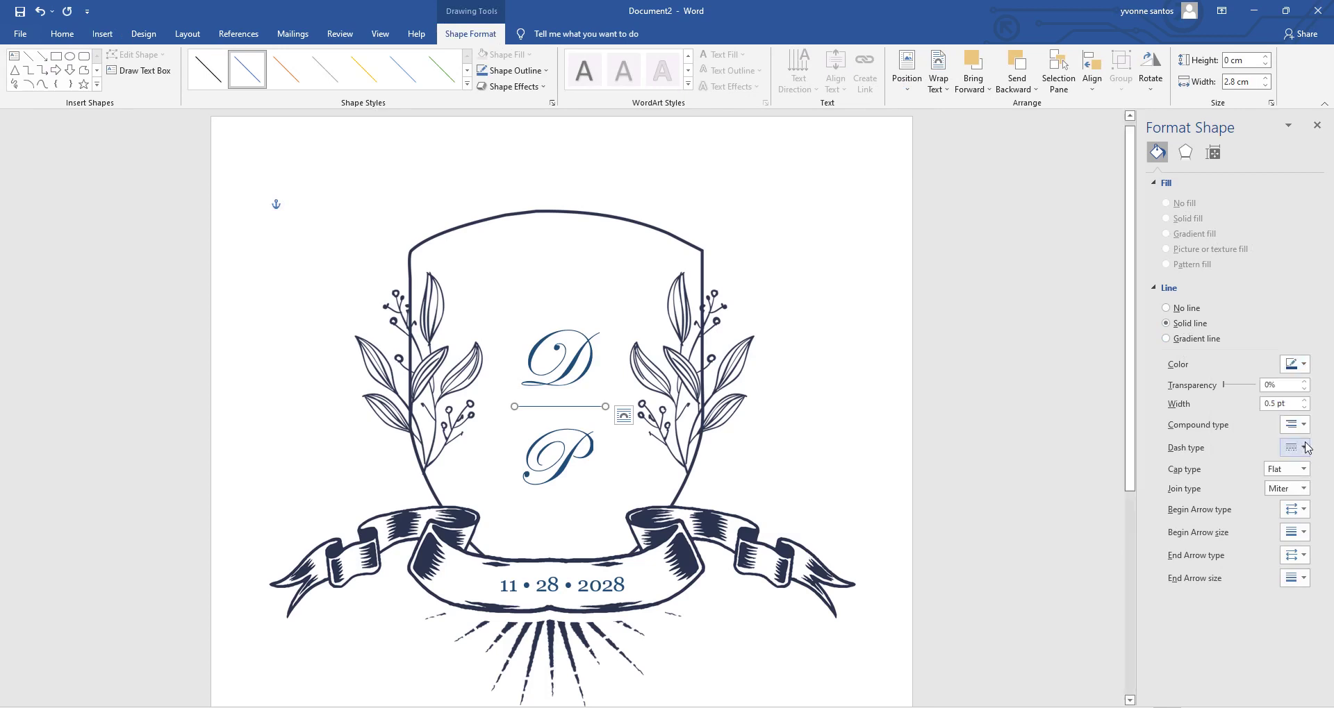
{"action": "left_click", "coordinate": [1303, 400]}
{"action": "left_click", "coordinate": [1303, 400]}
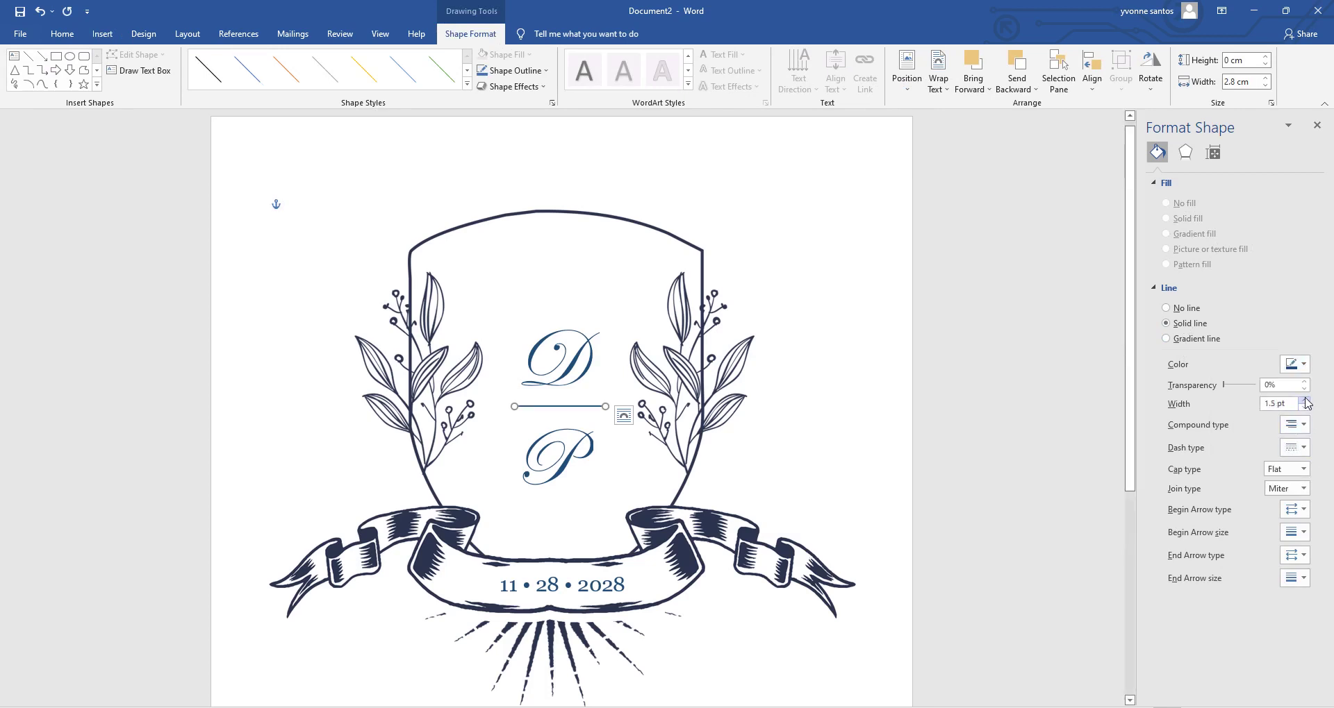
{"action": "left_click", "coordinate": [1304, 400]}
Step: Widen the P text box to about 3.16 cm so the whole letter fits
{"action": "left_click", "coordinate": [591, 455]}
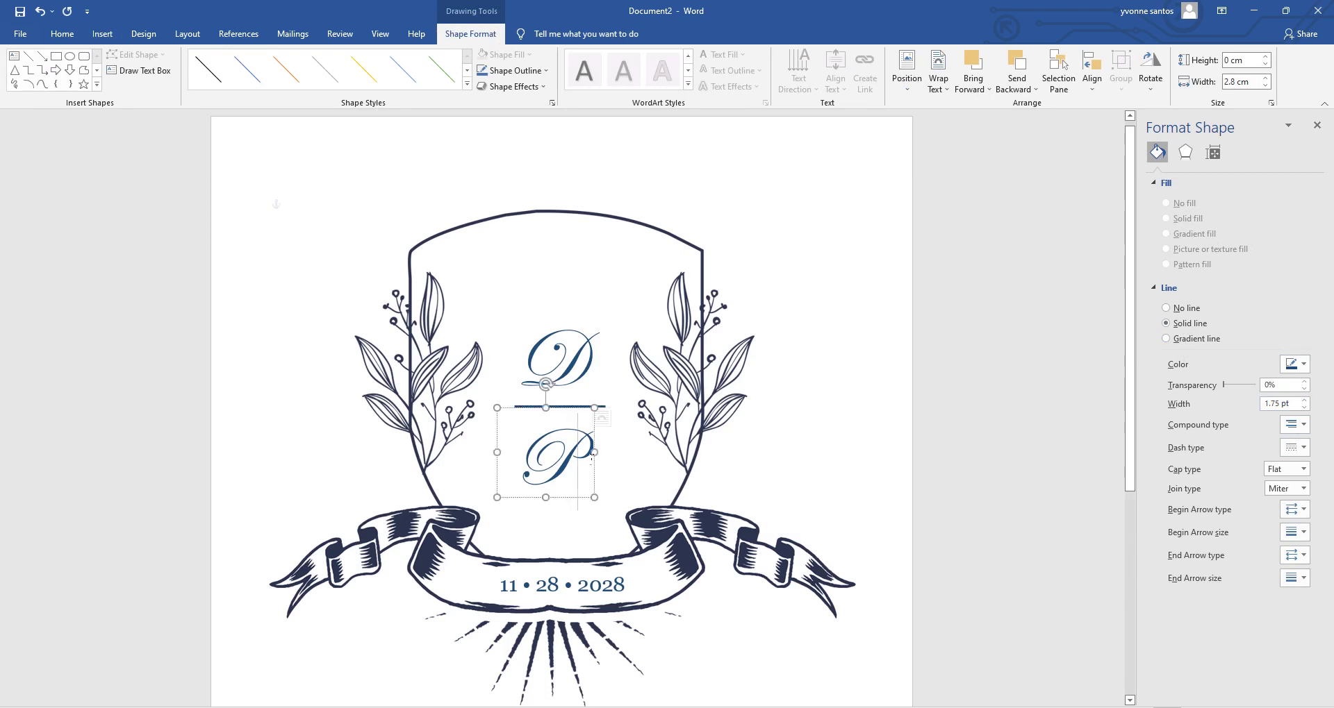
{"action": "left_click_drag", "start_coordinate": [594, 453], "coordinate": [613, 464]}
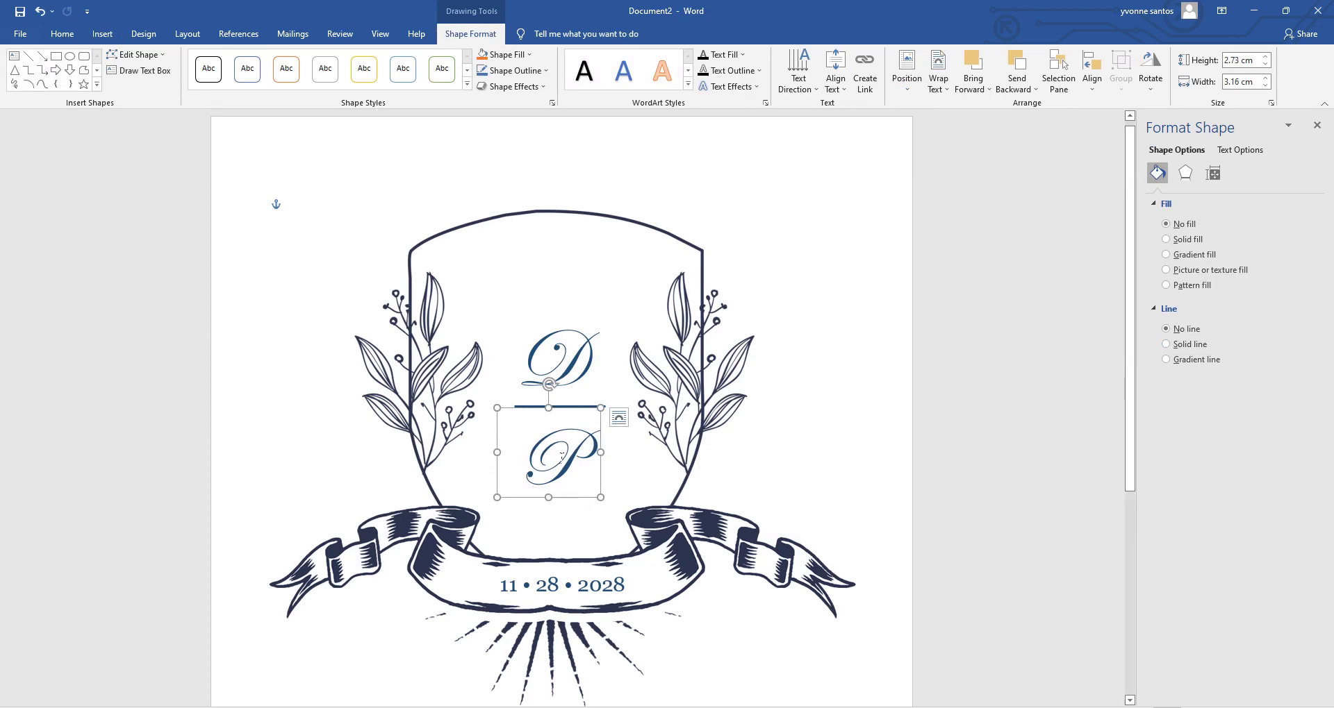
{"action": "left_click", "coordinate": [62, 35]}
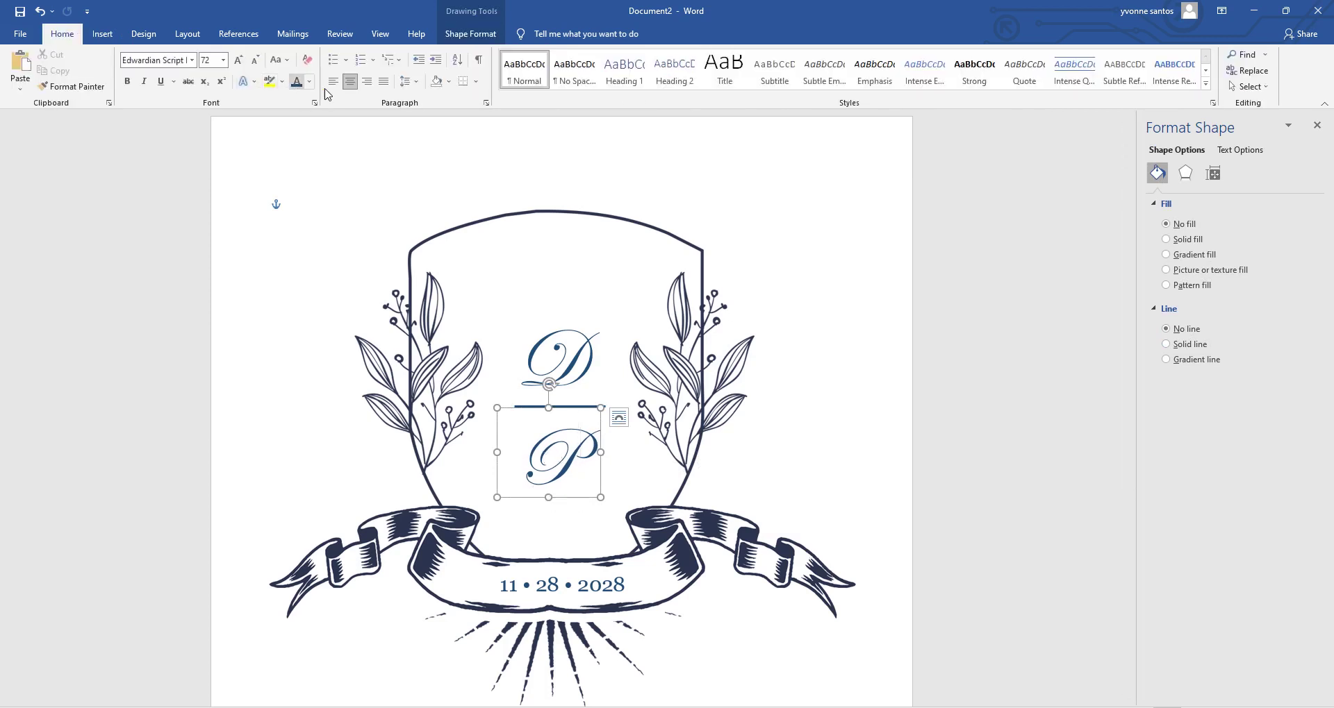
{"action": "left_click_drag", "start_coordinate": [497, 452], "coordinate": [508, 464]}
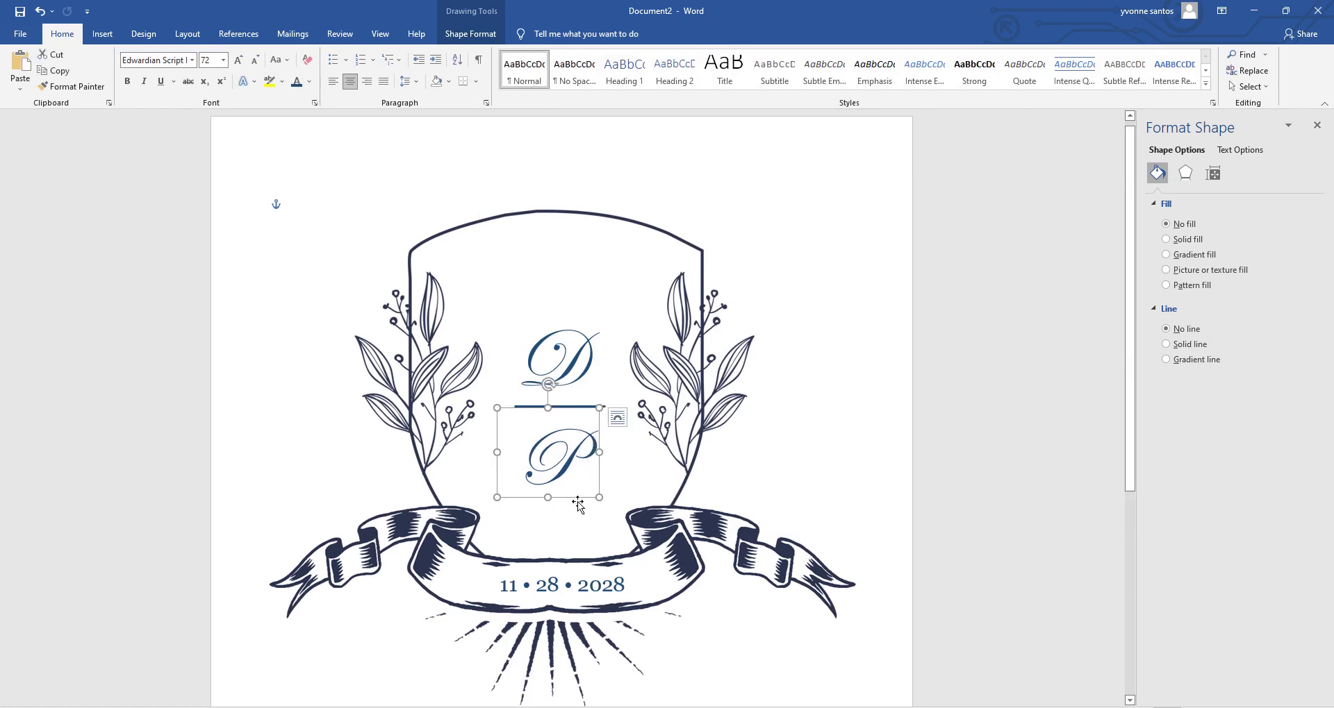
Step: Nudge the P text box slightly left and up so the letter sits centered below the divider line
{"action": "key", "text": "ctrl+Left"}
{"action": "key", "text": "ctrl+Left"}
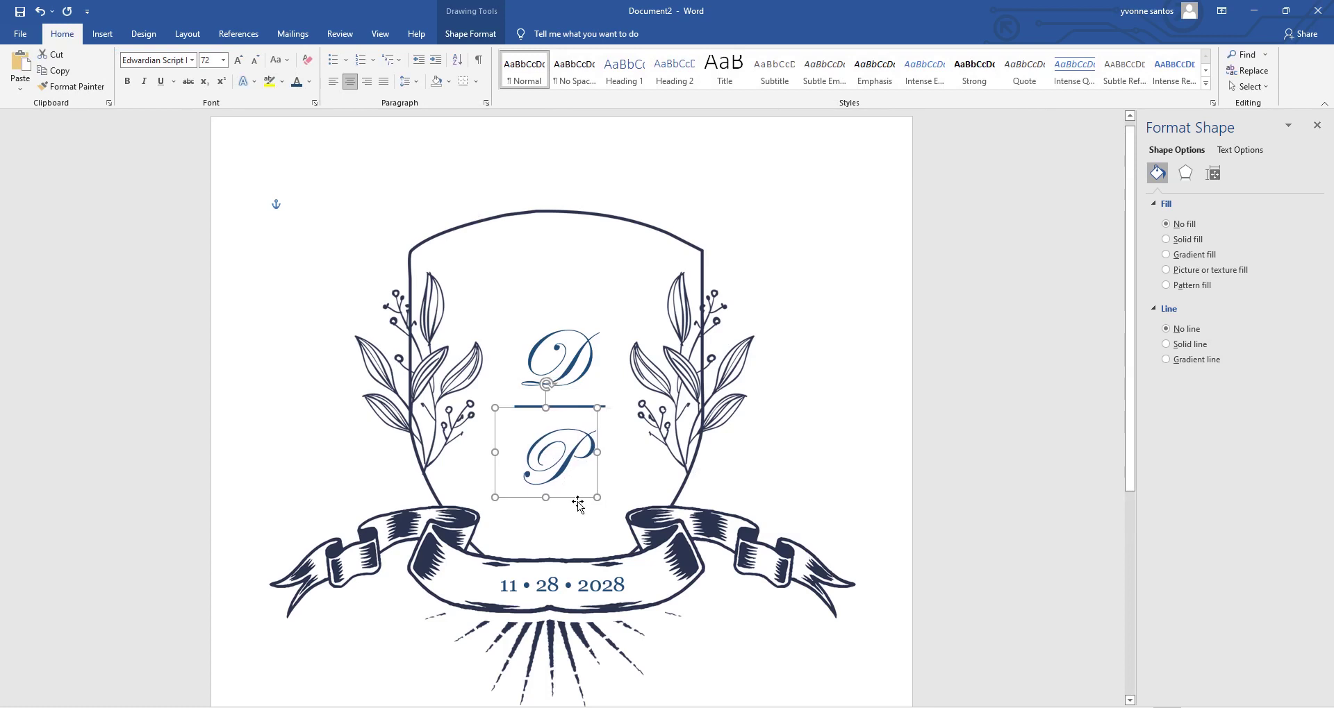
{"action": "key", "text": "ctrl+Up"}
{"action": "key", "text": "ctrl+Up"}
{"action": "key", "text": "ctrl+Up"}
{"action": "key", "text": "ctrl+Left"}
{"action": "key", "text": "ctrl+Left"}
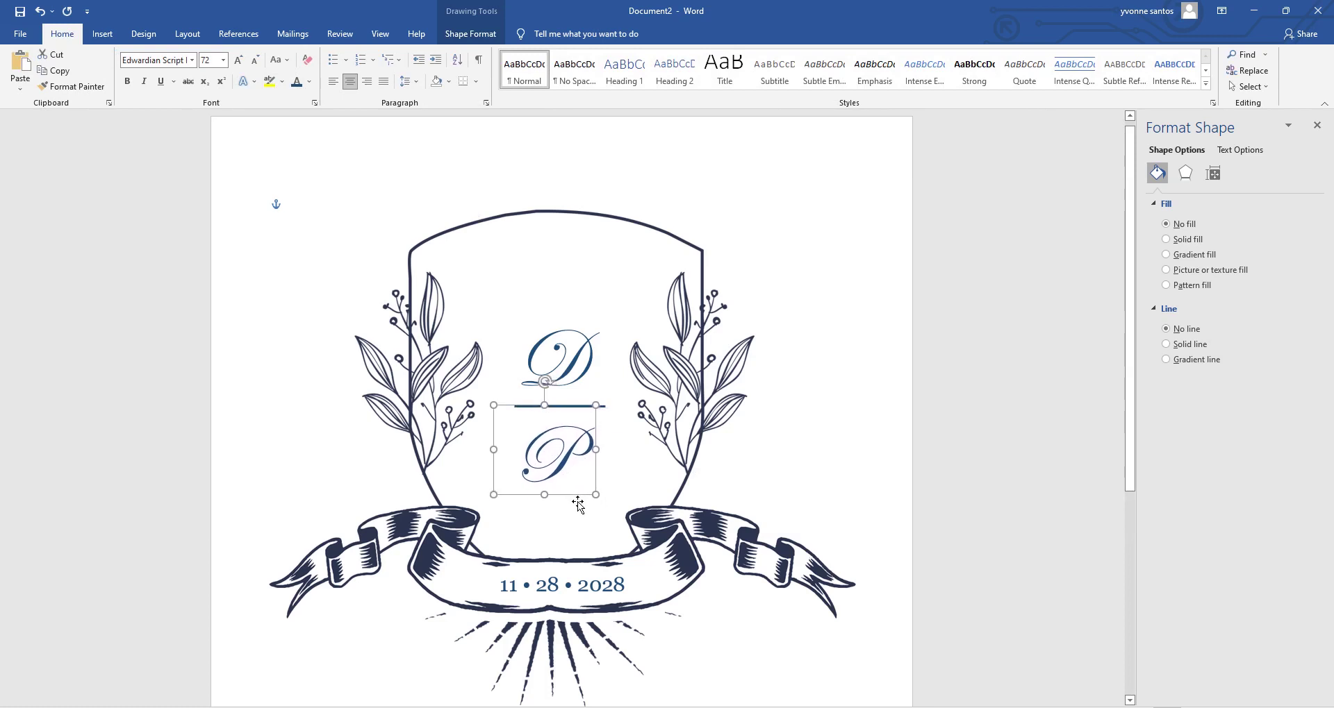
{"action": "left_click", "coordinate": [867, 478]}
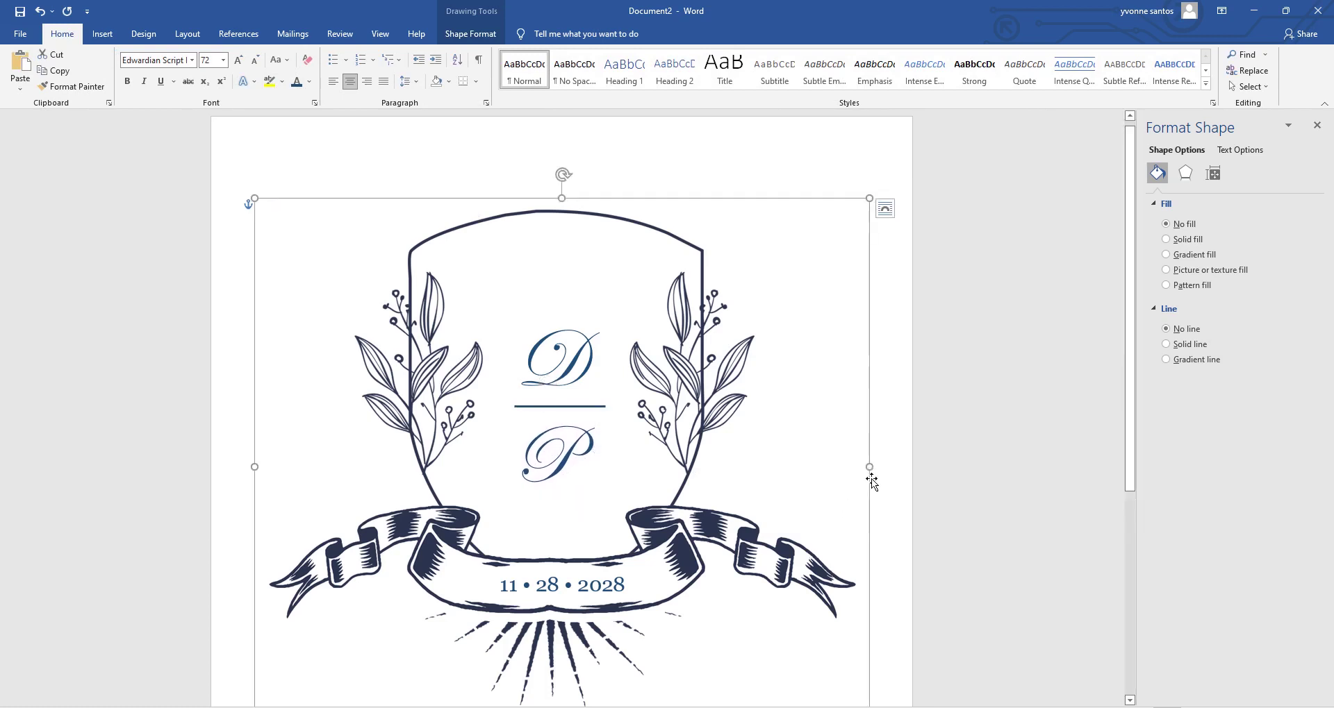
Step: Draw a text box about 5.1 cm wide and 0.96 cm high above the D, enter "SAVE THE DATE" and select the text
{"action": "left_click", "coordinate": [290, 205]}
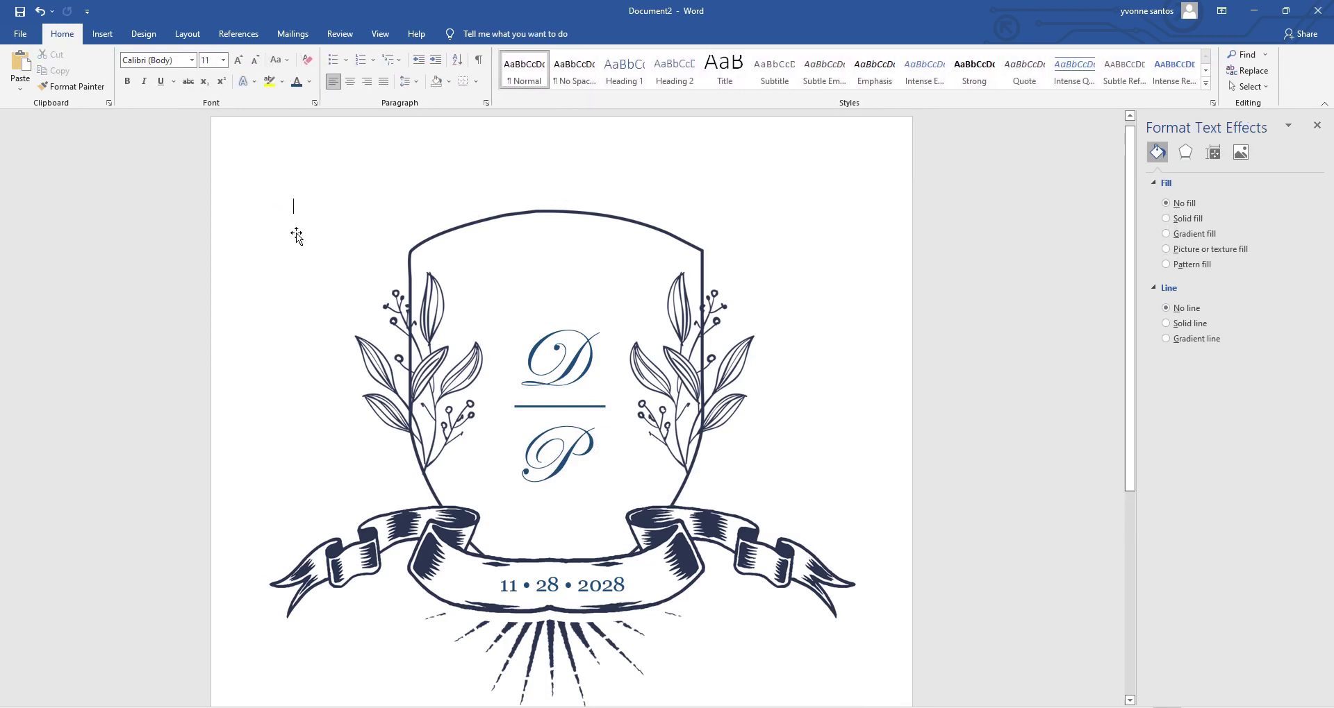
{"action": "left_click", "coordinate": [103, 37]}
{"action": "left_click", "coordinate": [190, 70]}
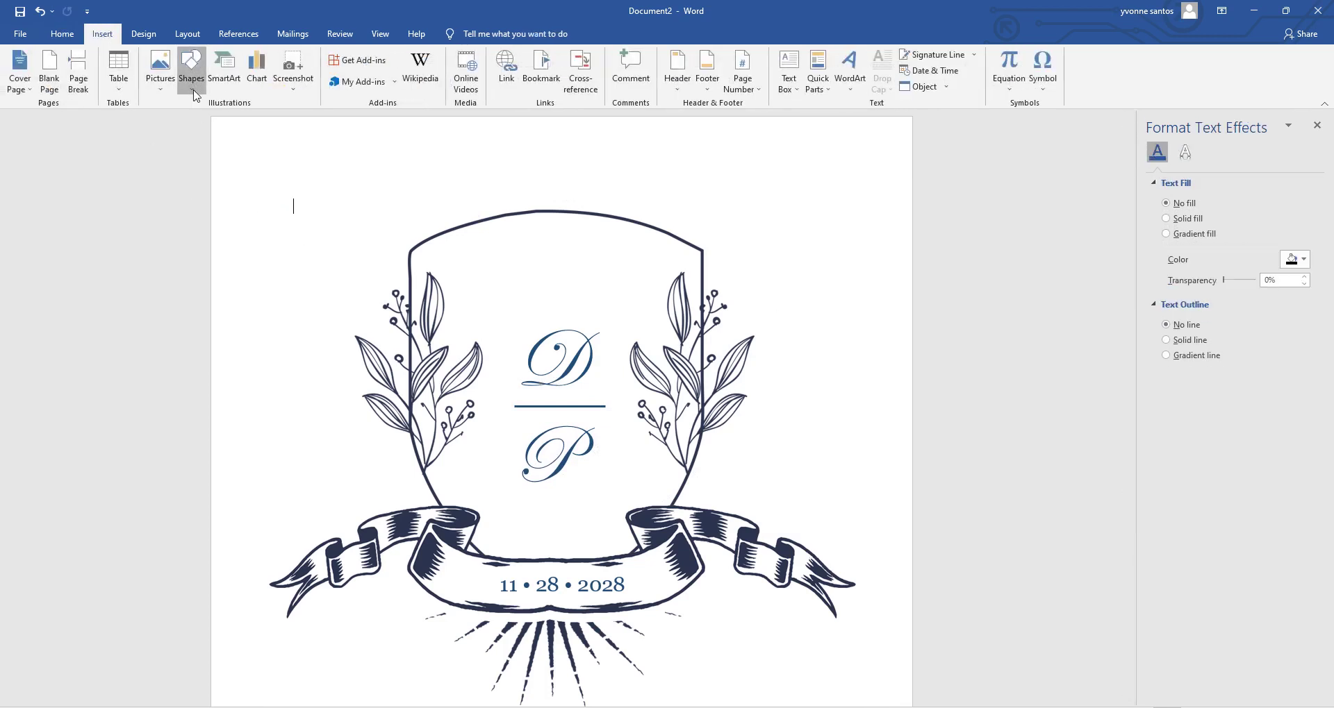
{"action": "left_click", "coordinate": [186, 122]}
{"action": "left_click_drag", "start_coordinate": [477, 257], "coordinate": [643, 289]}
{"action": "type", "text": "SAVE"}
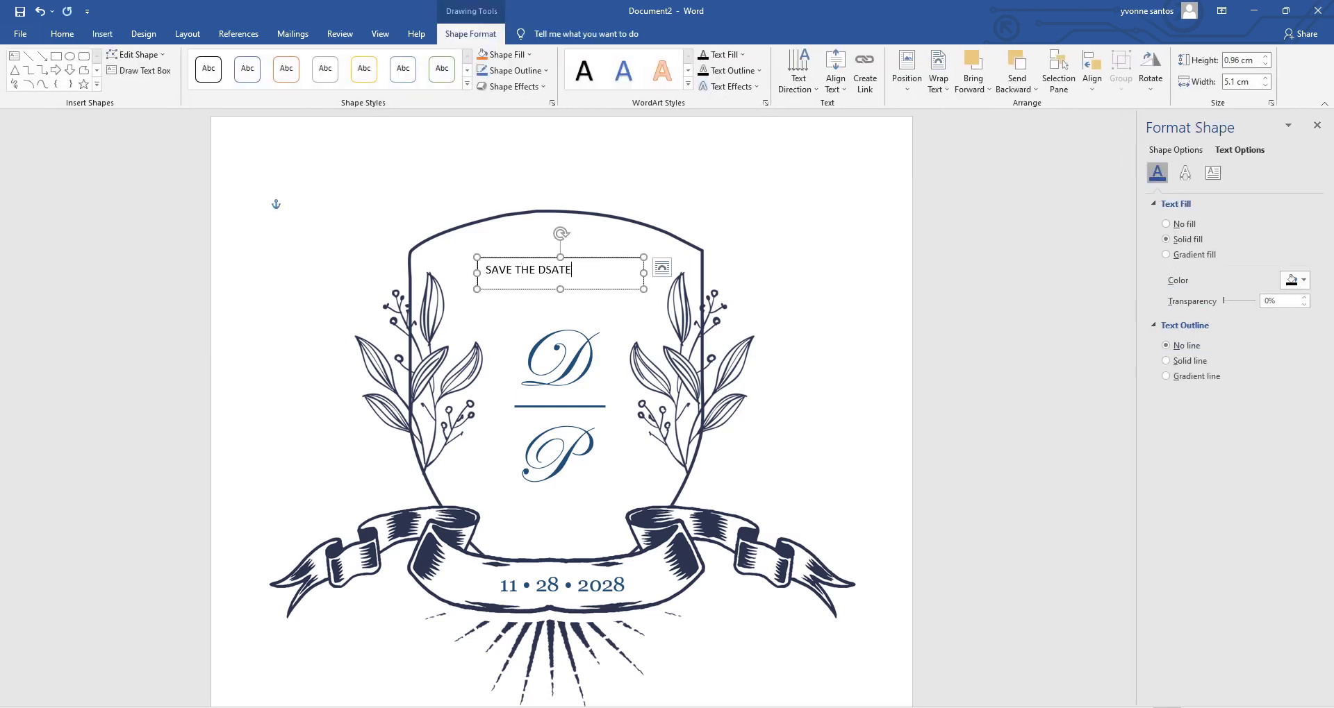
{"action": "type", "text": " THE DATE"}
{"action": "key", "text": "ctrl+a"}
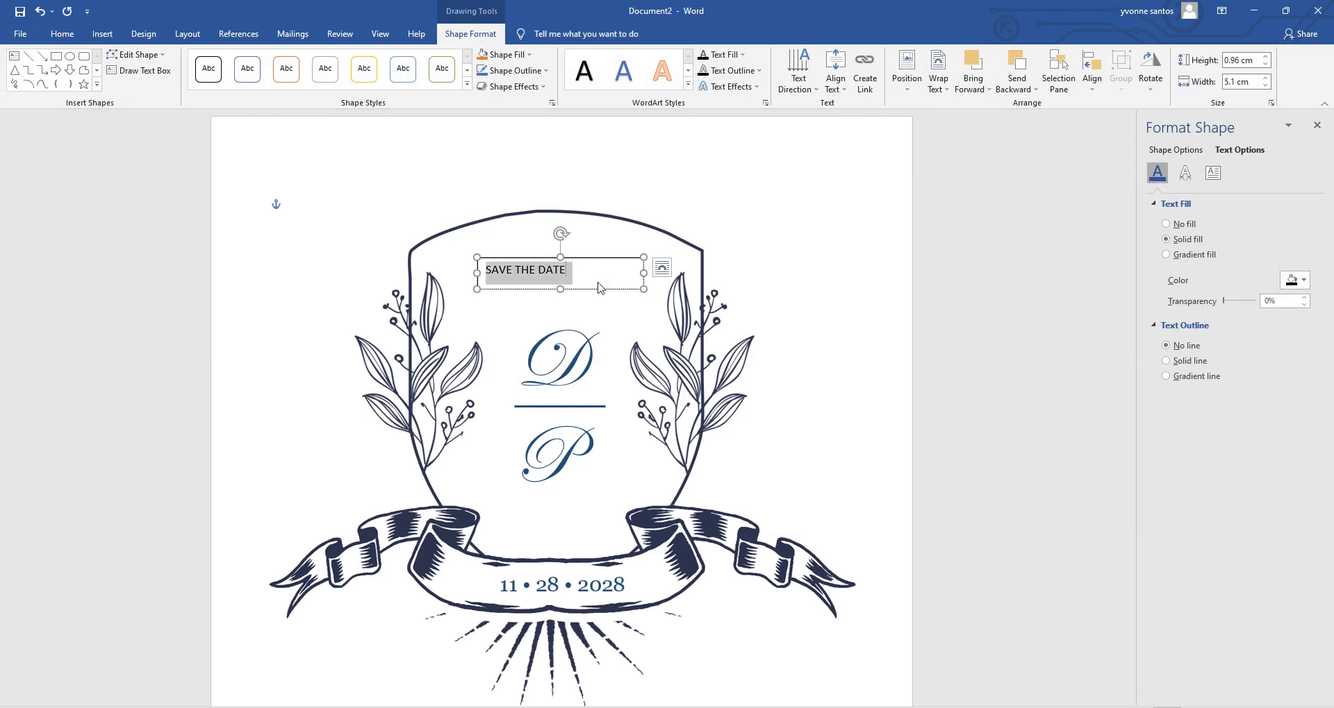
Step: Color the "SAVE THE DATE" text dark navy blue
{"action": "left_click", "coordinate": [62, 34]}
{"action": "left_click", "coordinate": [309, 81]}
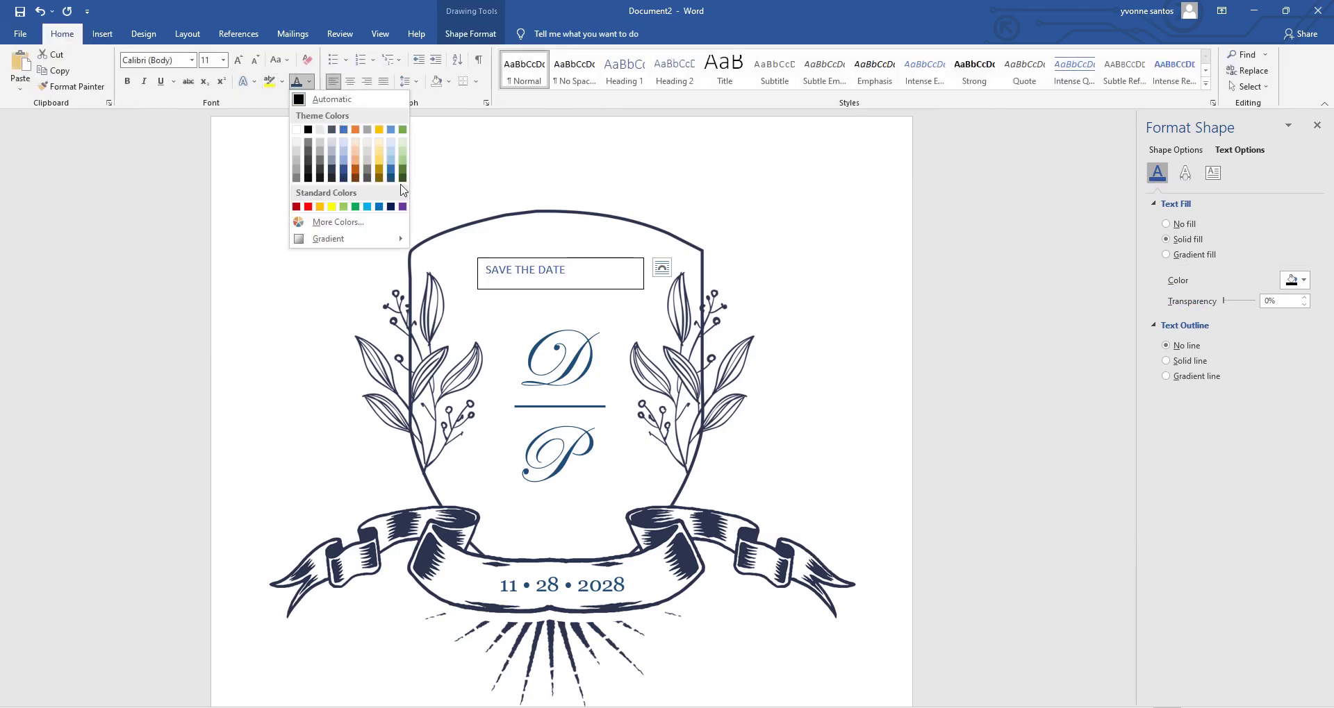
{"action": "left_click", "coordinate": [380, 163]}
{"action": "key", "text": "ctrl+a"}
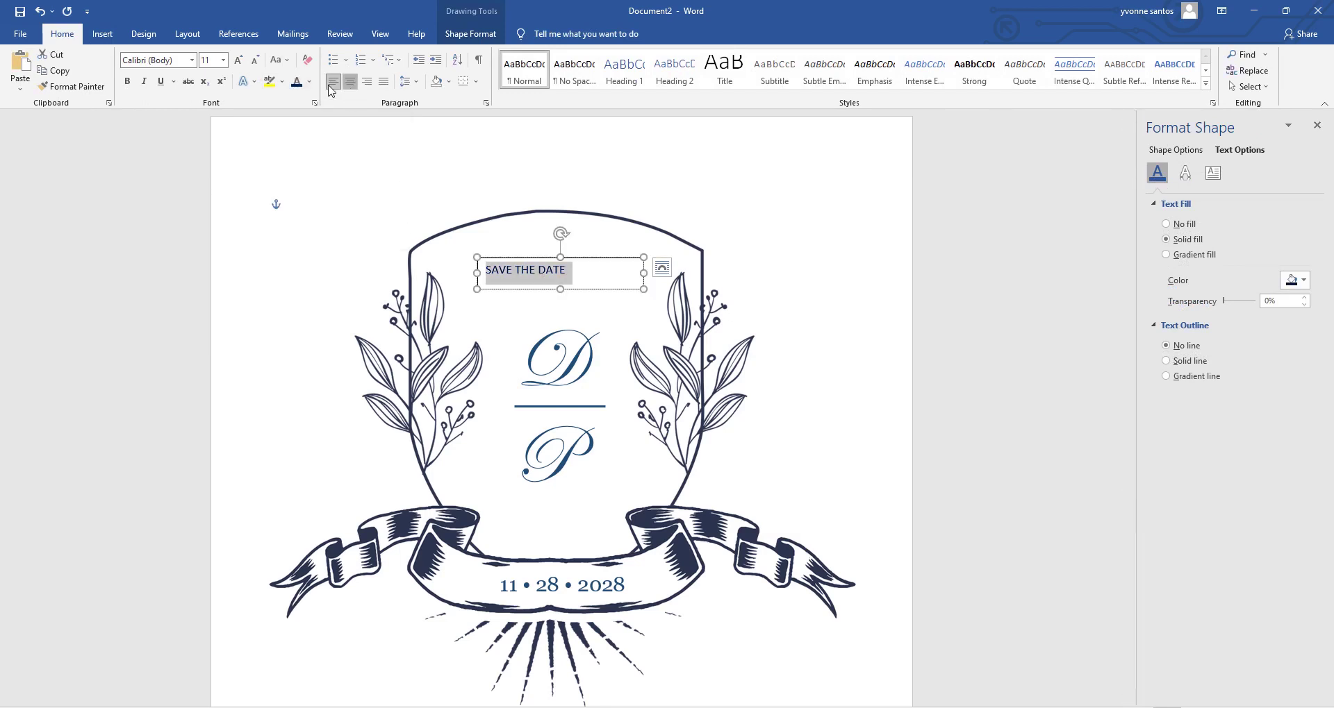
Step: Center the "SAVE THE DATE" text in its box and enlarge it to 18 pt
{"action": "left_click", "coordinate": [350, 81]}
{"action": "left_click", "coordinate": [238, 60]}
{"action": "left_click", "coordinate": [238, 60]}
{"action": "left_click", "coordinate": [238, 59]}
{"action": "left_click", "coordinate": [239, 59]}
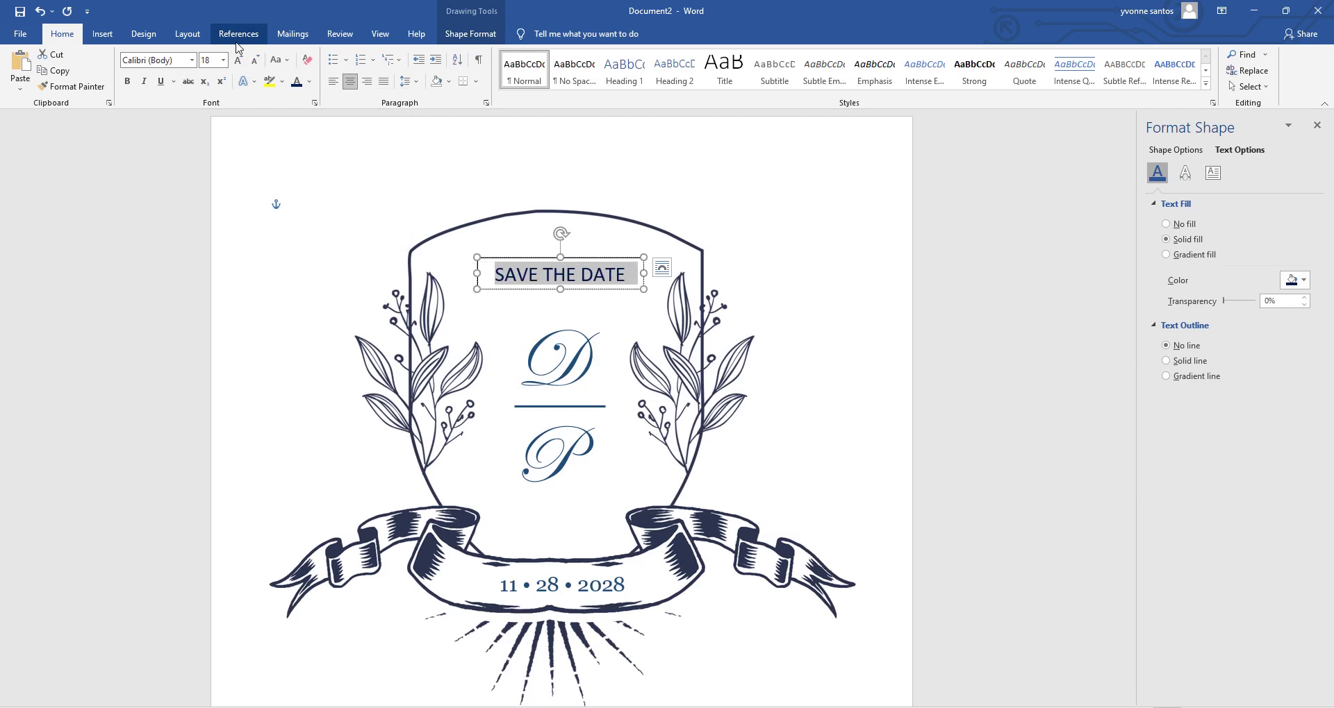
Step: Recolor the "SAVE THE DATE" text in the same dark blue as the date and initials
{"action": "left_click", "coordinate": [309, 82]}
{"action": "left_click", "coordinate": [577, 178]}
{"action": "left_click", "coordinate": [590, 178]}
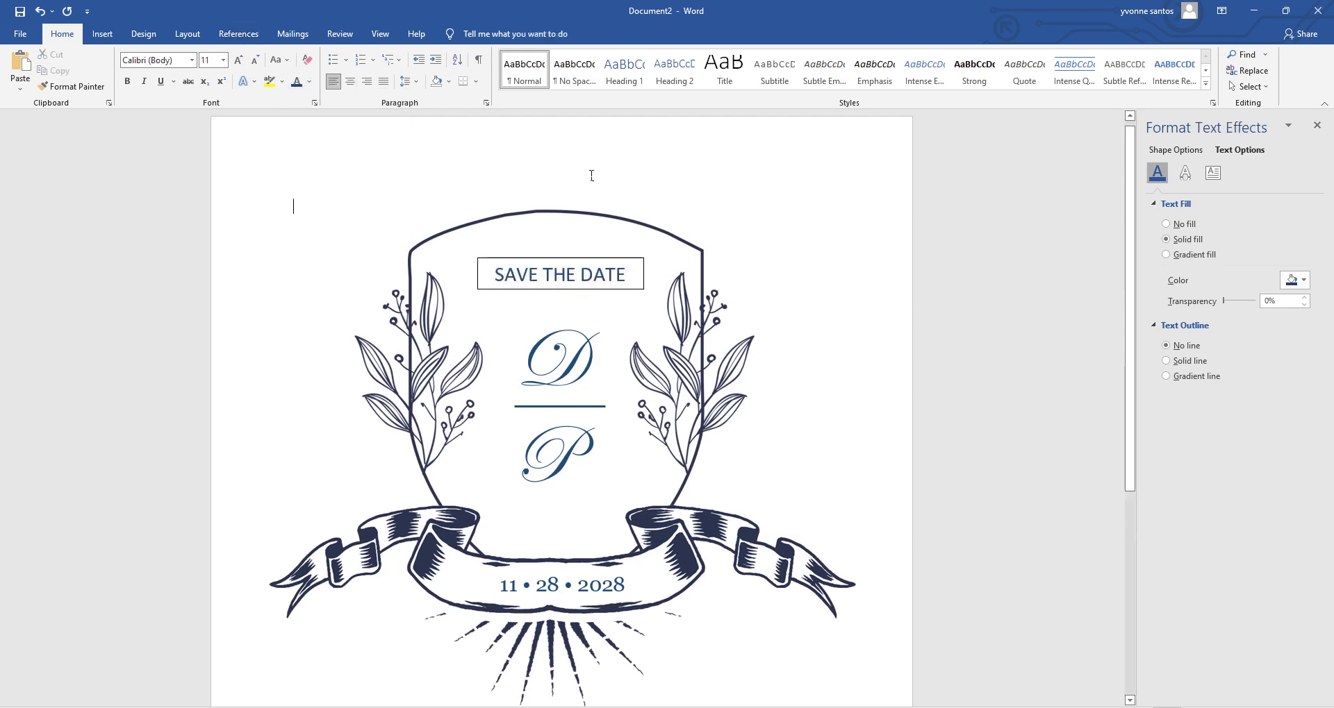
Step: Remove the outline of the "SAVE THE DATE" text box by setting it to no line
{"action": "left_click", "coordinate": [633, 264]}
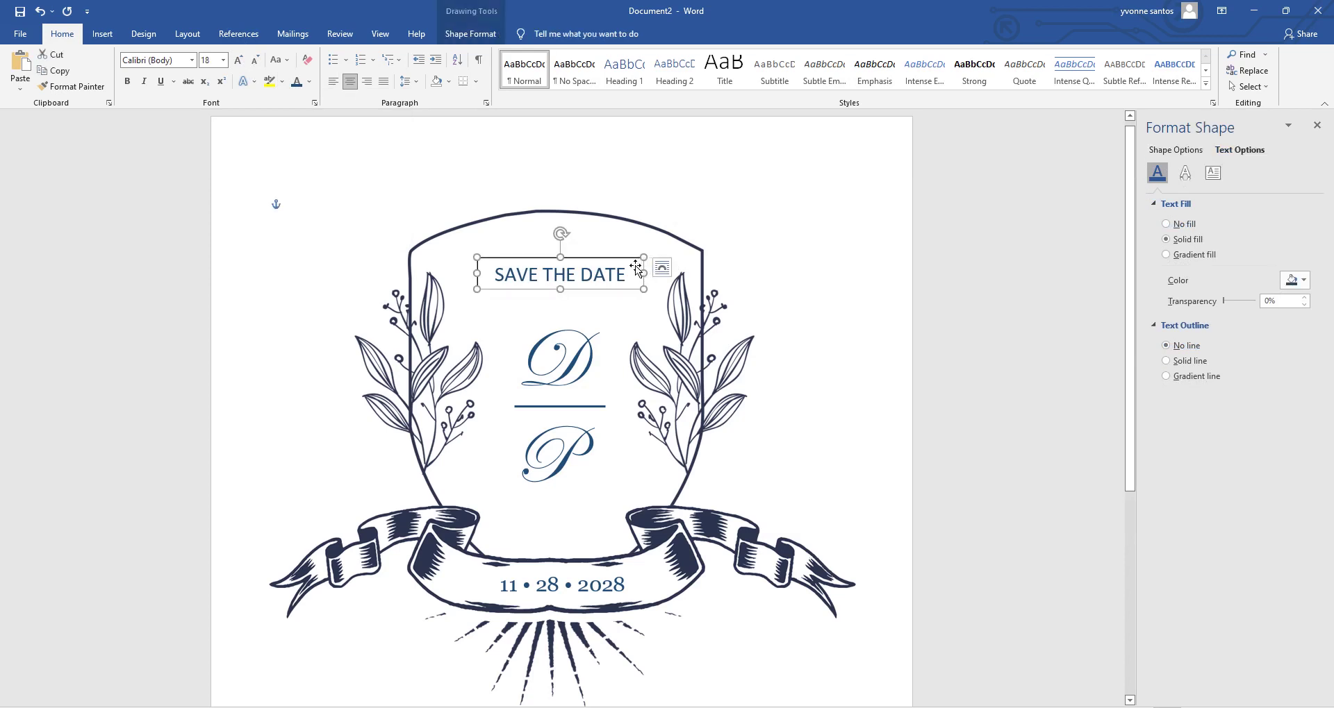
{"action": "right_click", "coordinate": [630, 264]}
{"action": "left_click", "coordinate": [681, 529]}
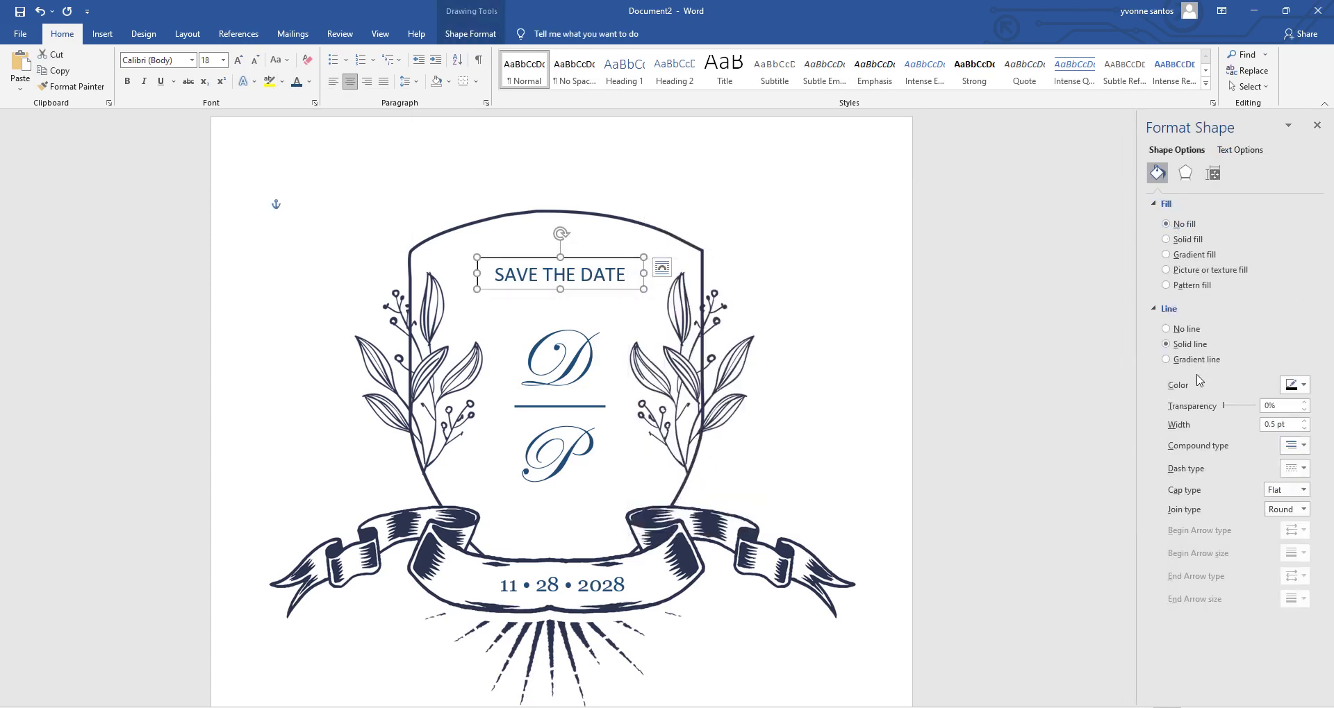
{"action": "left_click", "coordinate": [1185, 329]}
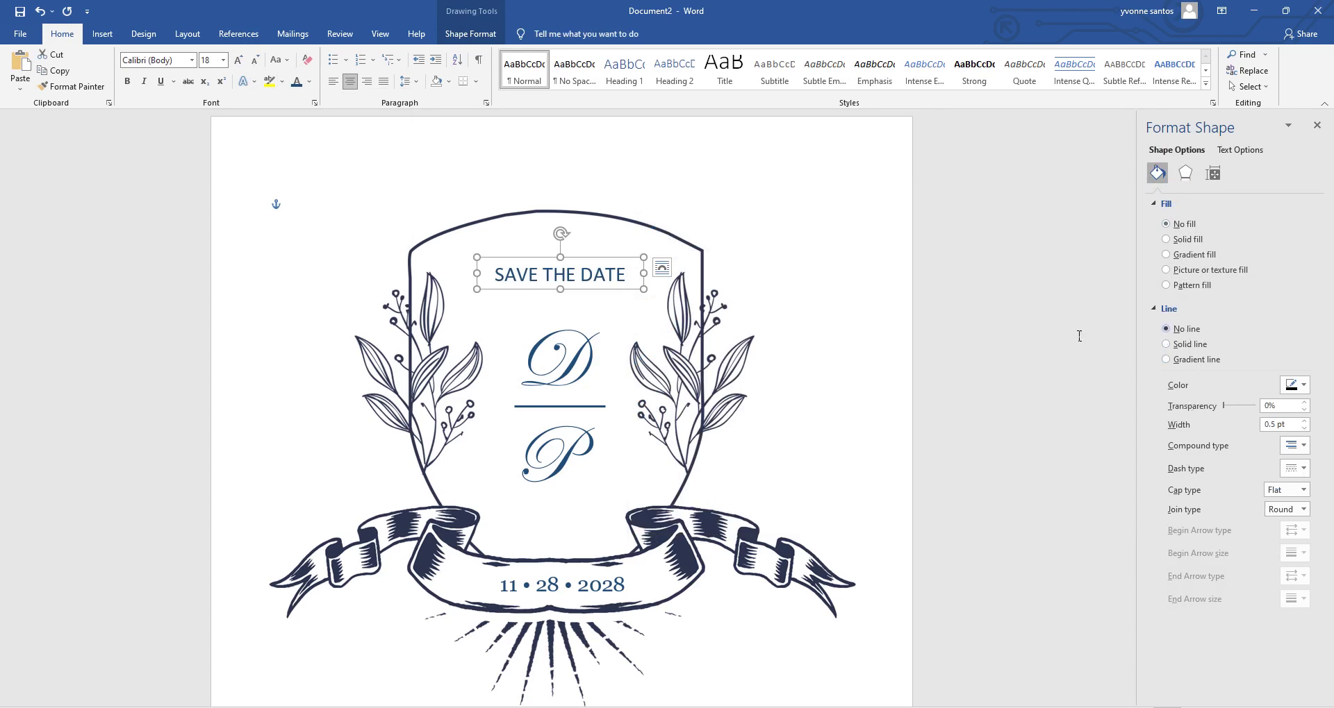
{"action": "left_click", "coordinate": [828, 315]}
{"action": "left_click", "coordinate": [799, 185]}
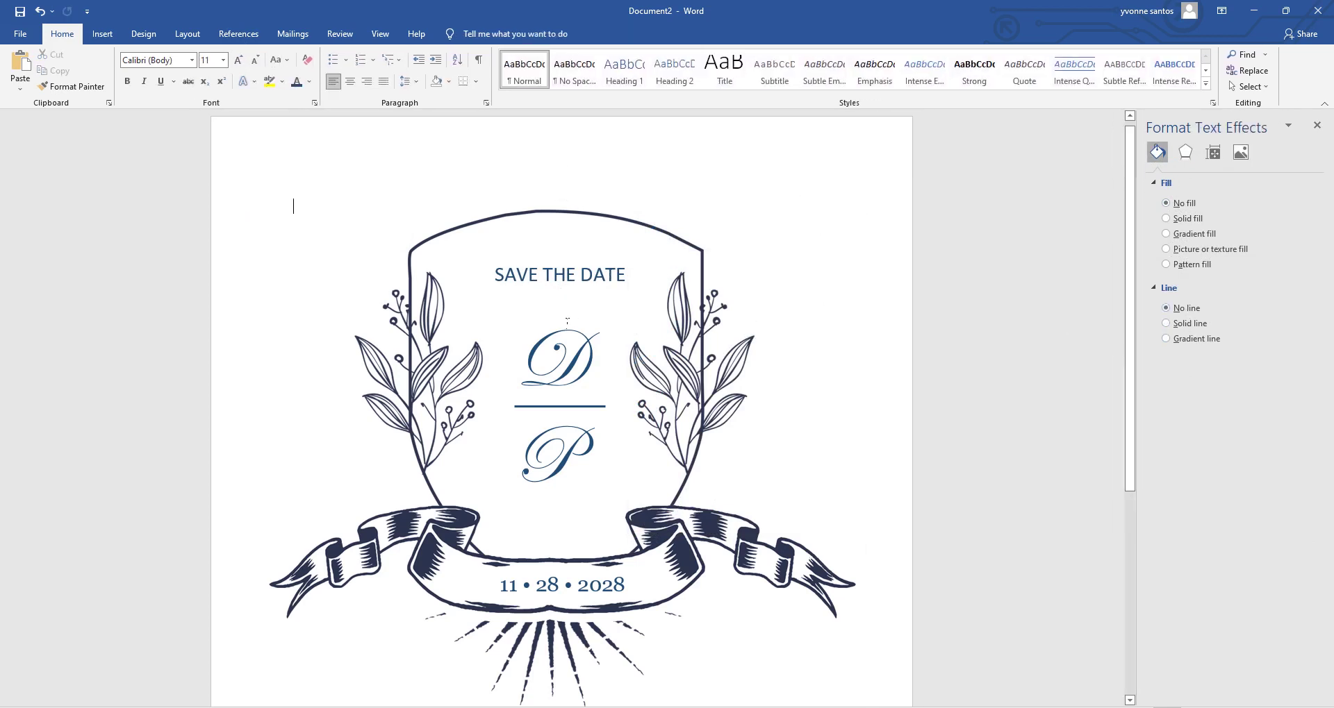
Step: Reduce the "SAVE THE DATE" text to 14 pt
{"action": "left_click", "coordinate": [567, 276]}
{"action": "triple_click", "coordinate": [567, 276]}
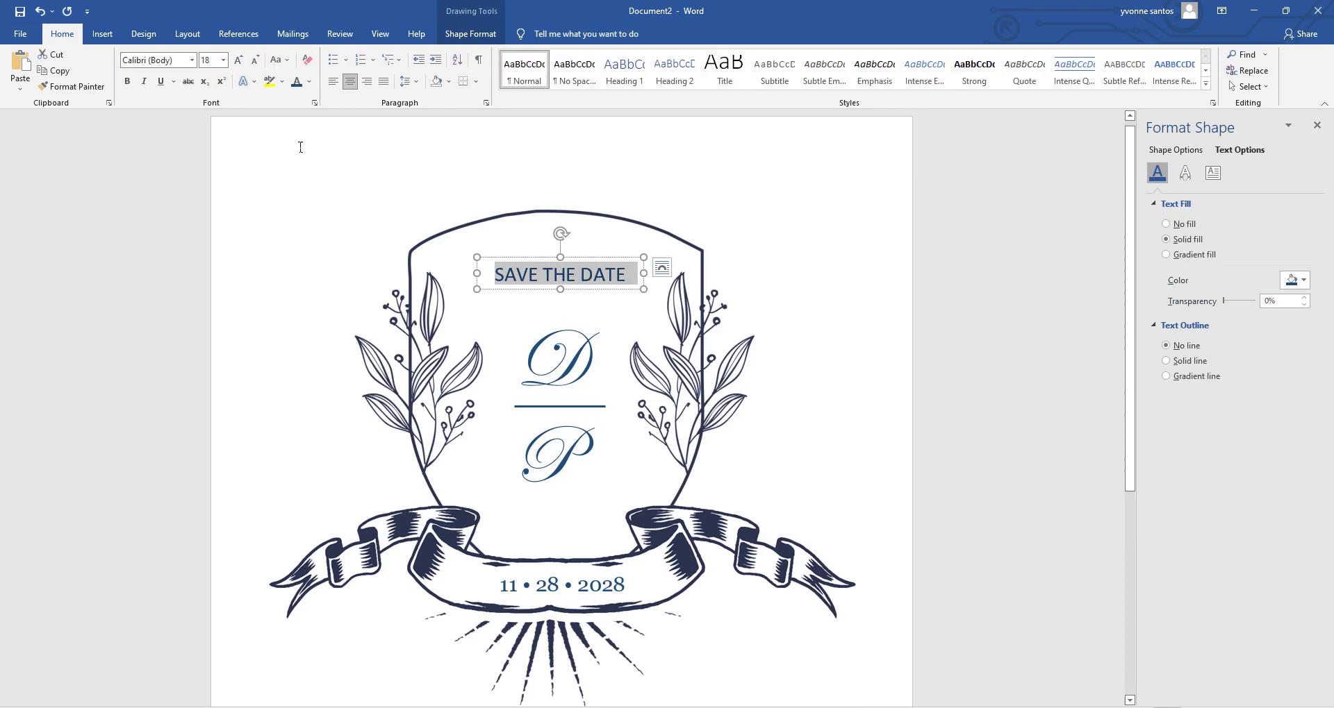
{"action": "left_click", "coordinate": [253, 61]}
{"action": "left_click", "coordinate": [254, 61]}
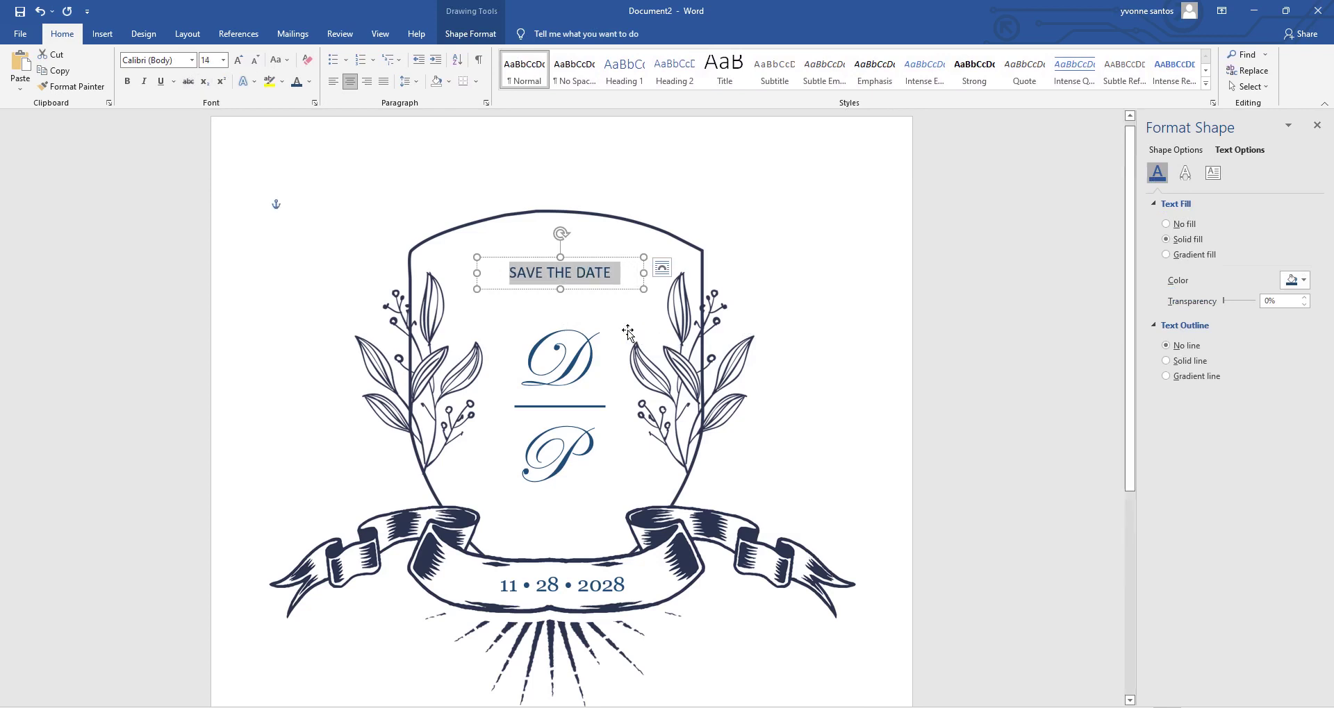
Step: Insert spaces between the letters so the heading reads "S A V E T H E D A T E" with wide spacing
{"action": "left_click", "coordinate": [526, 278]}
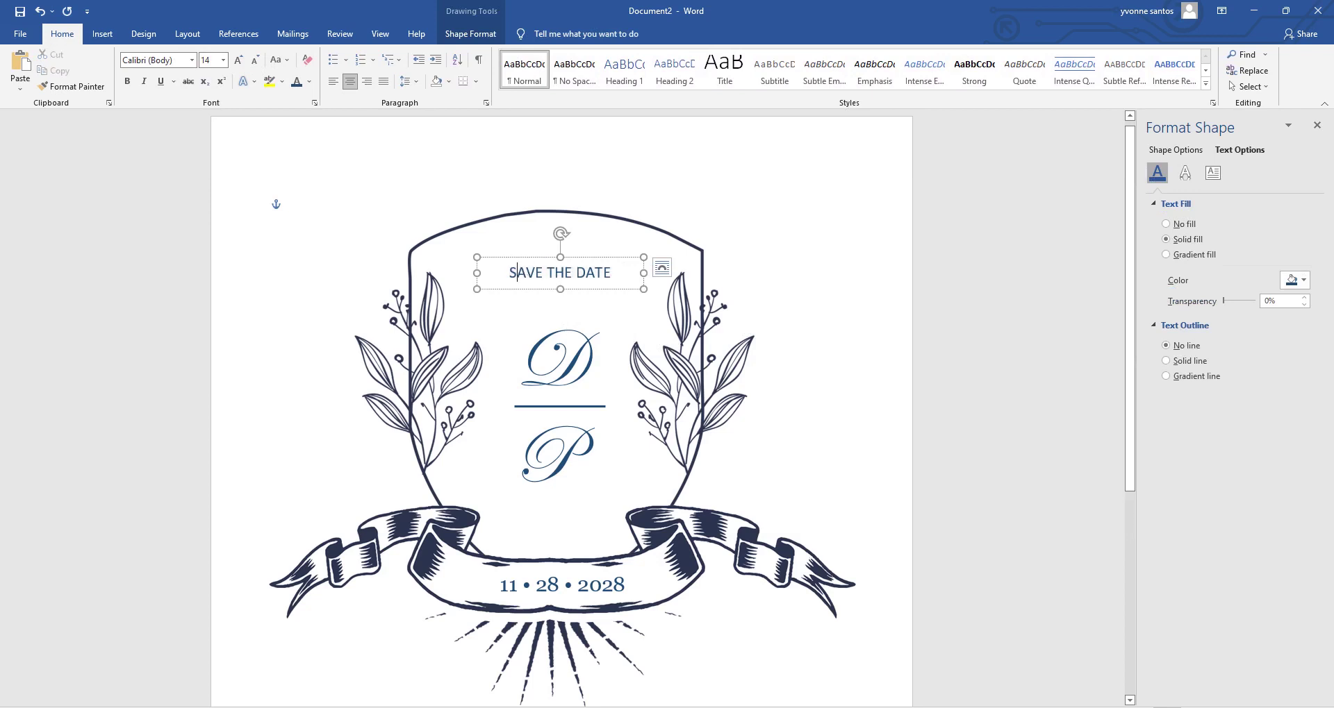
{"action": "key", "text": "Right"}
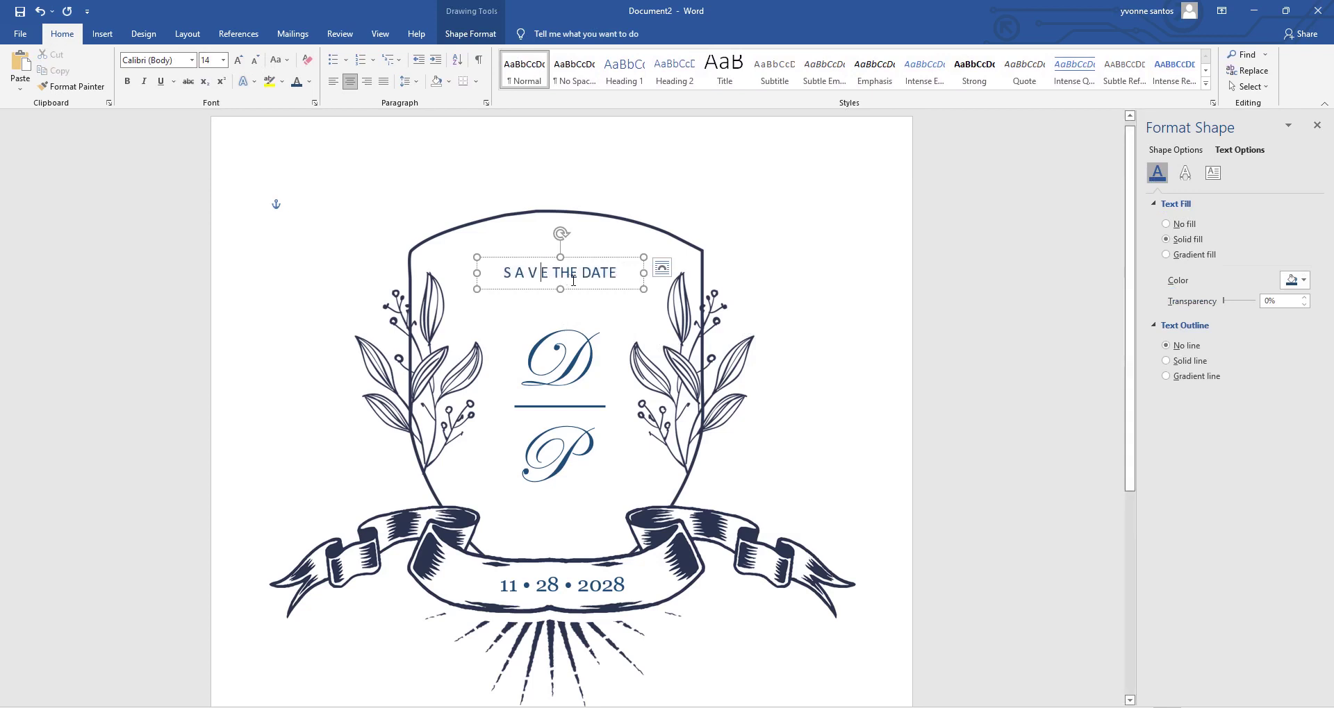
{"action": "key", "text": "Right"}
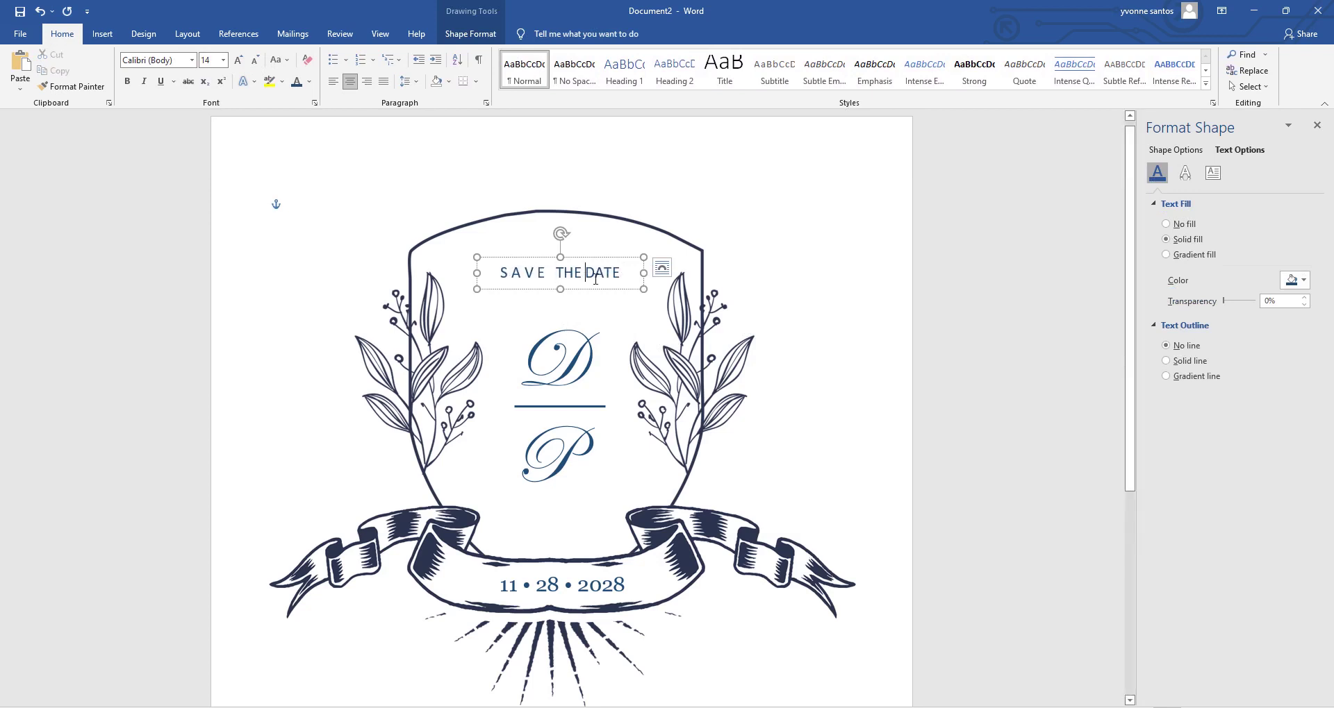
{"action": "key", "text": "Right"}
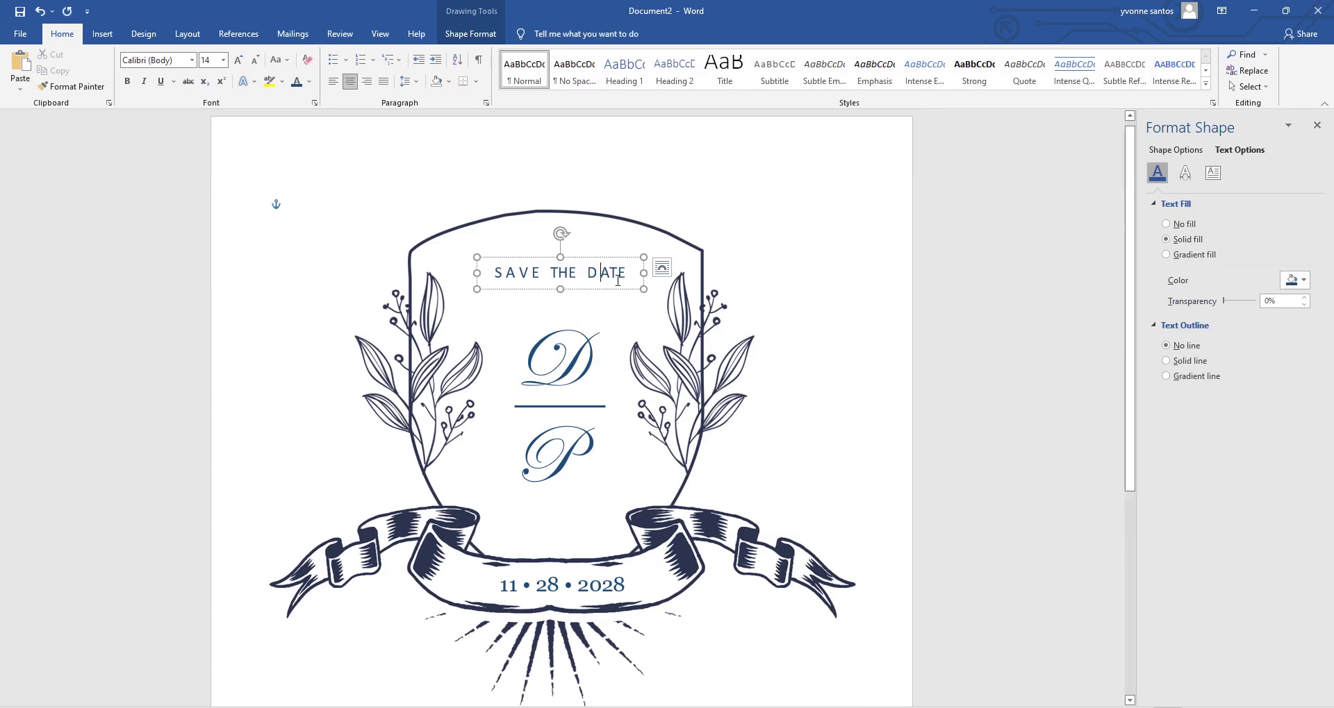
{"action": "key", "text": "Right"}
{"action": "key", "text": "Right"}
{"action": "left_click", "coordinate": [556, 274]}
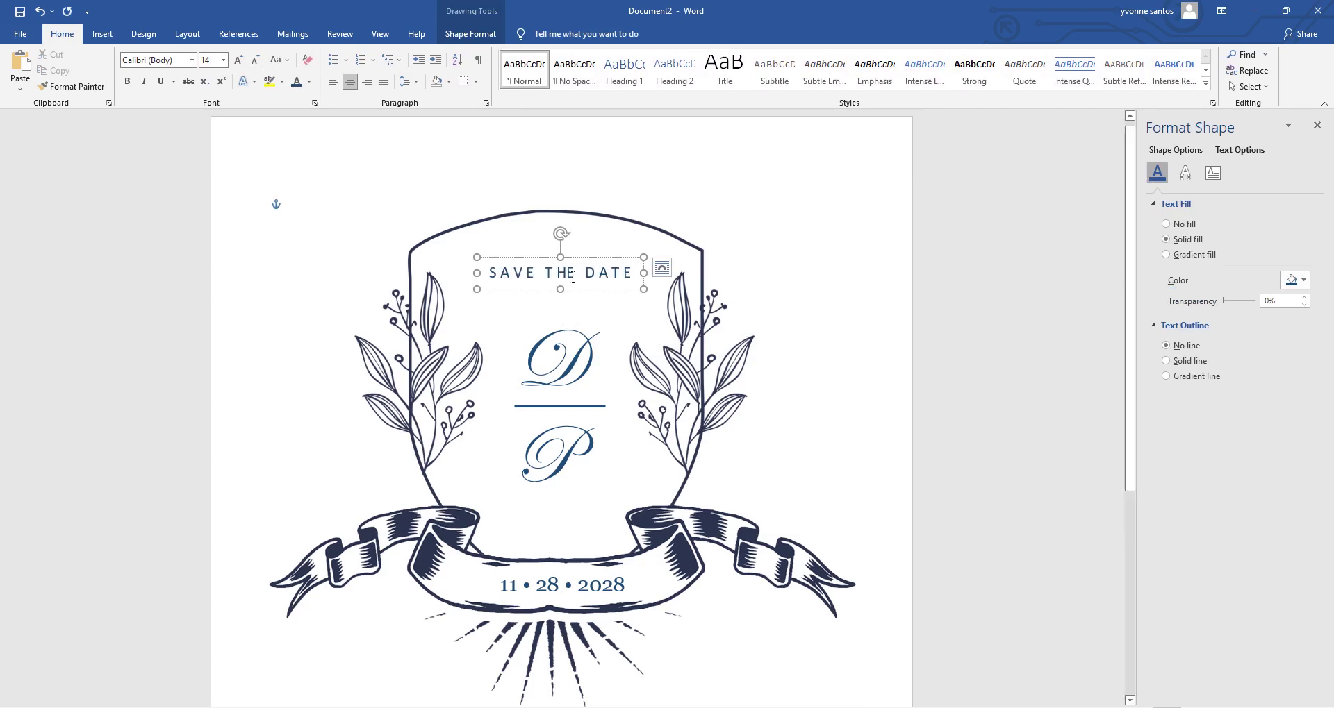
{"action": "key", "text": "Right"}
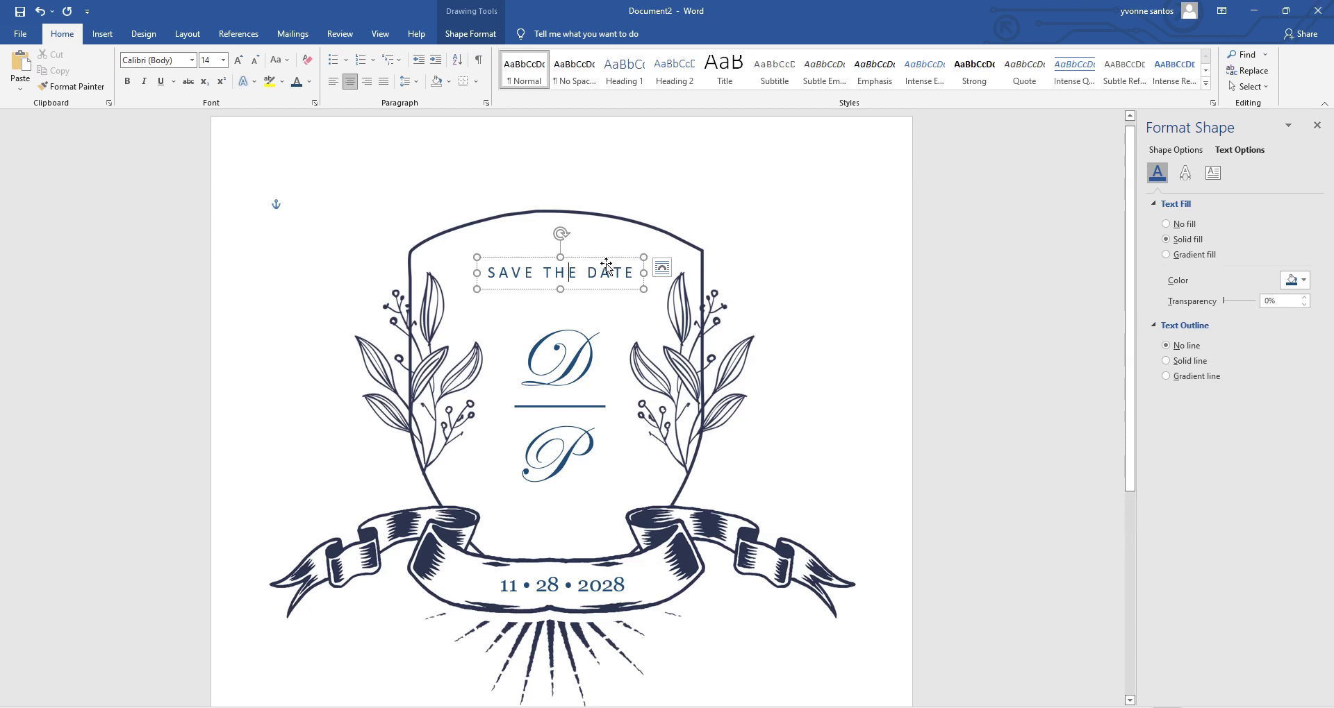
Step: Move the heading text box slightly down toward the D, aligned with the page's vertical center line
{"action": "left_click_drag", "start_coordinate": [606, 265], "coordinate": [607, 276]}
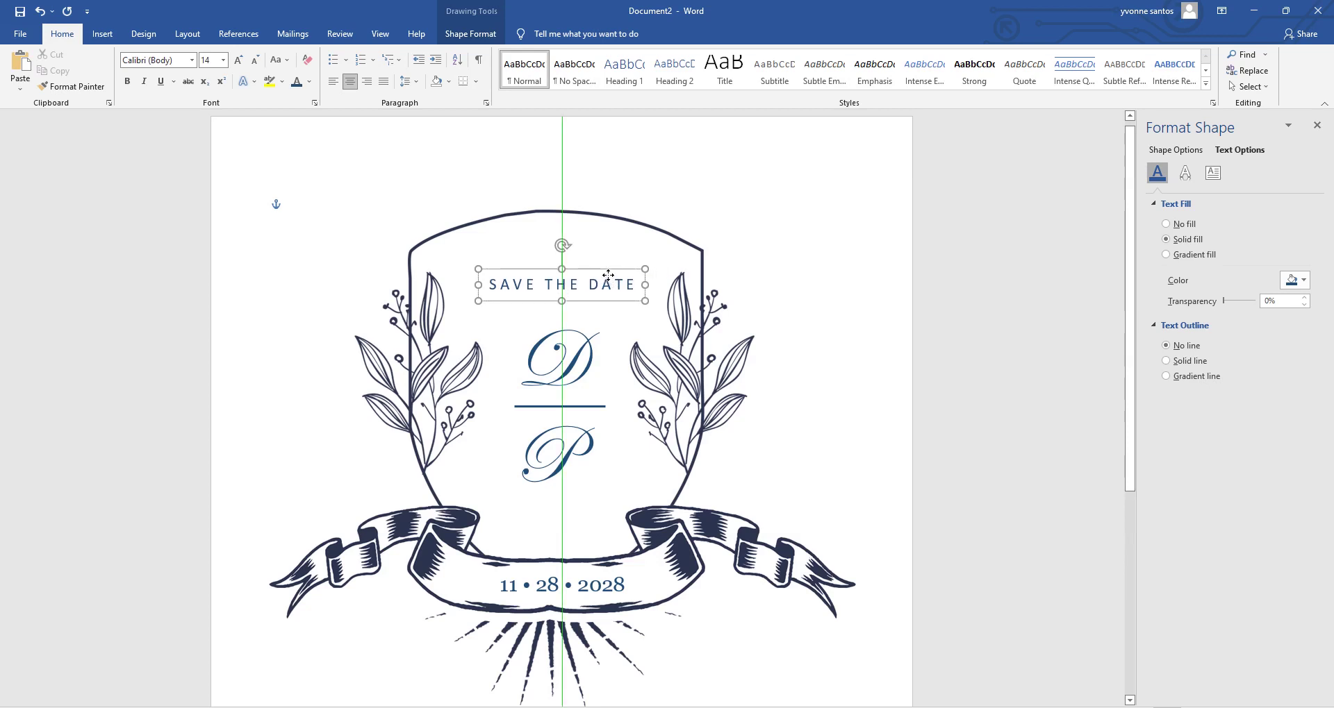
{"action": "left_click", "coordinate": [732, 208]}
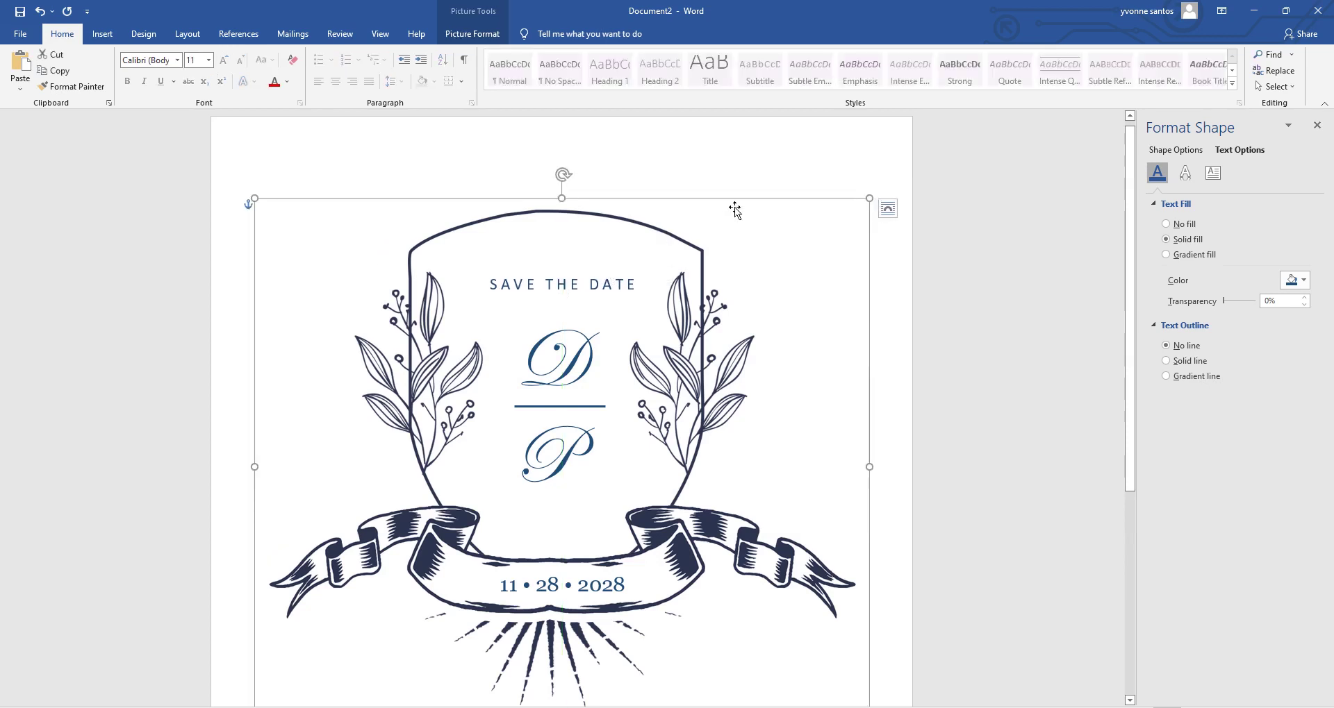
{"action": "left_click", "coordinate": [798, 137]}
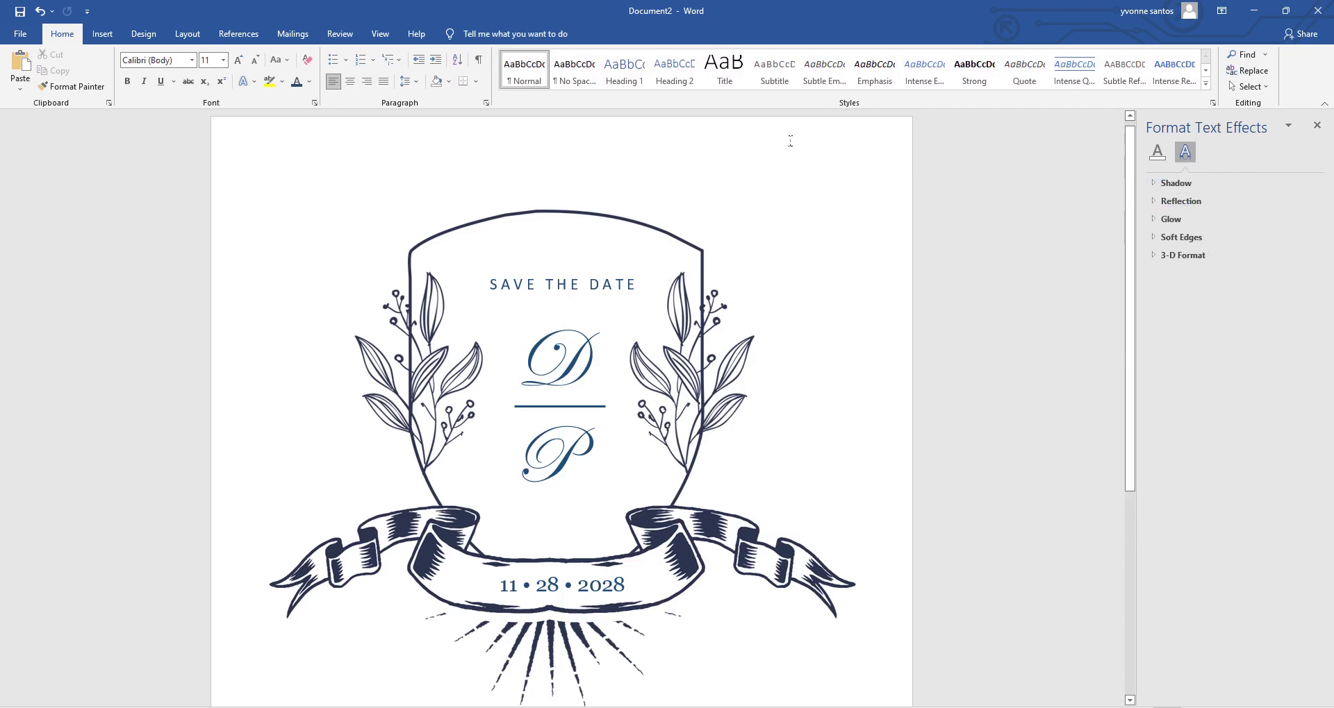
Step: Check the arrangement of the initials and divider line, and view the crest on the whole page
{"action": "left_click", "coordinate": [589, 415]}
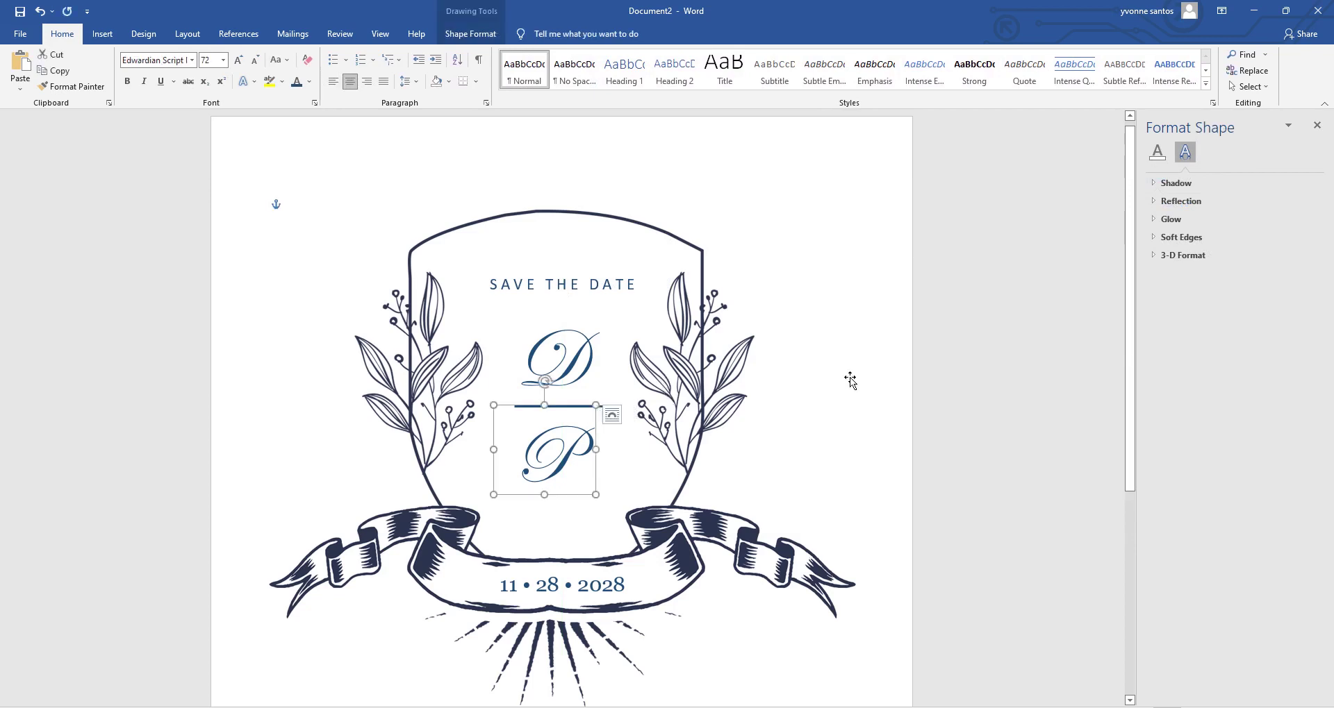
{"action": "left_click", "coordinate": [608, 396]}
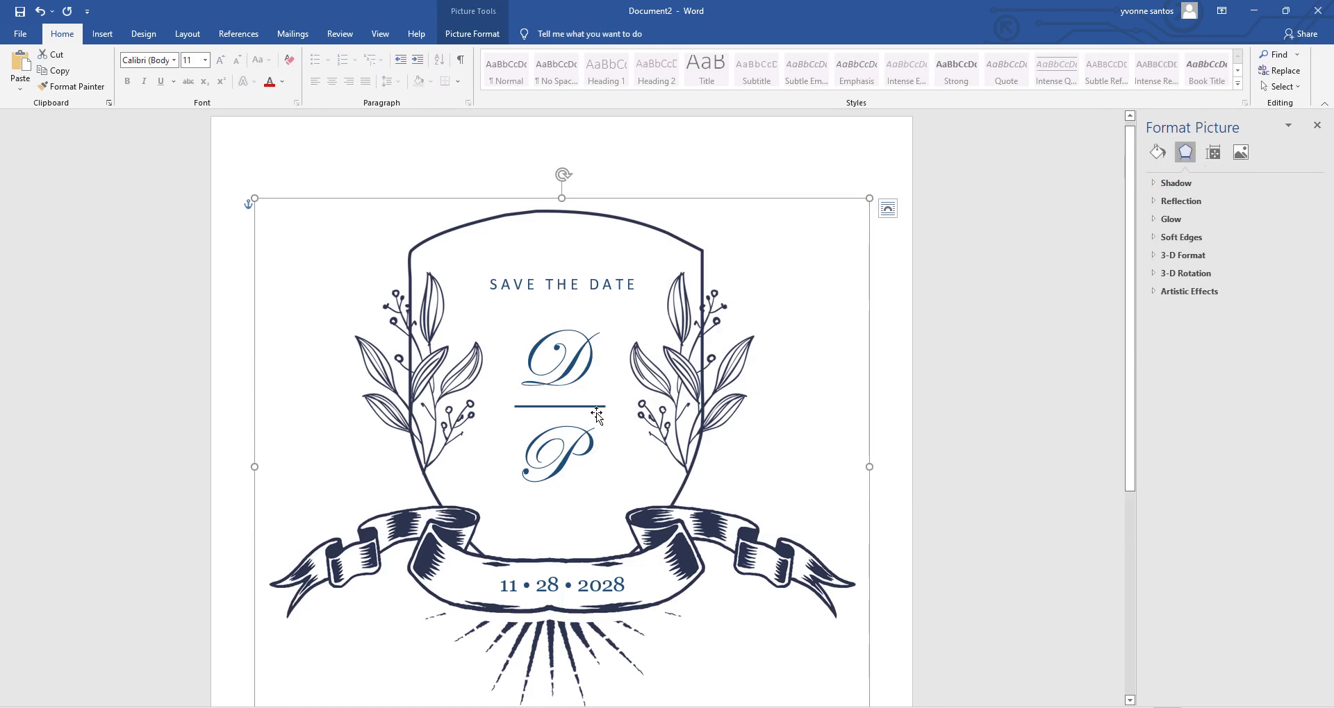
{"action": "left_click", "coordinate": [596, 408]}
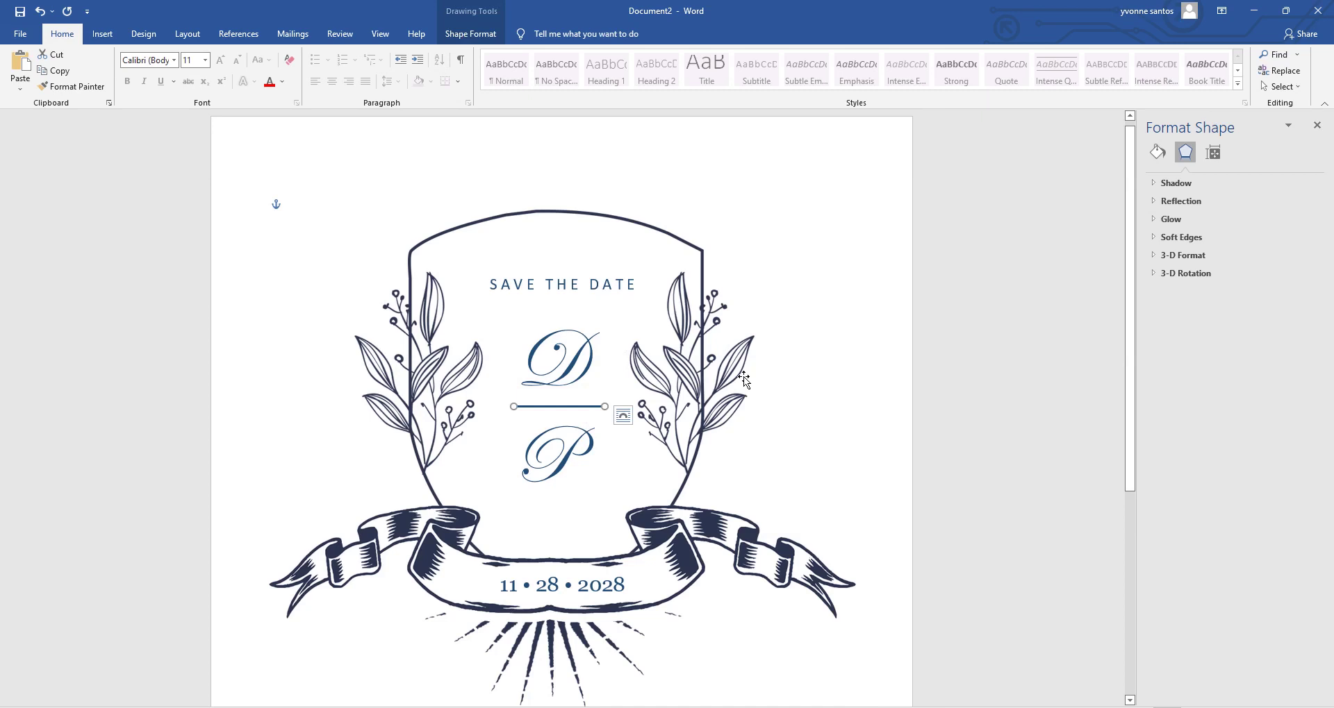
{"action": "left_click", "coordinate": [794, 243]}
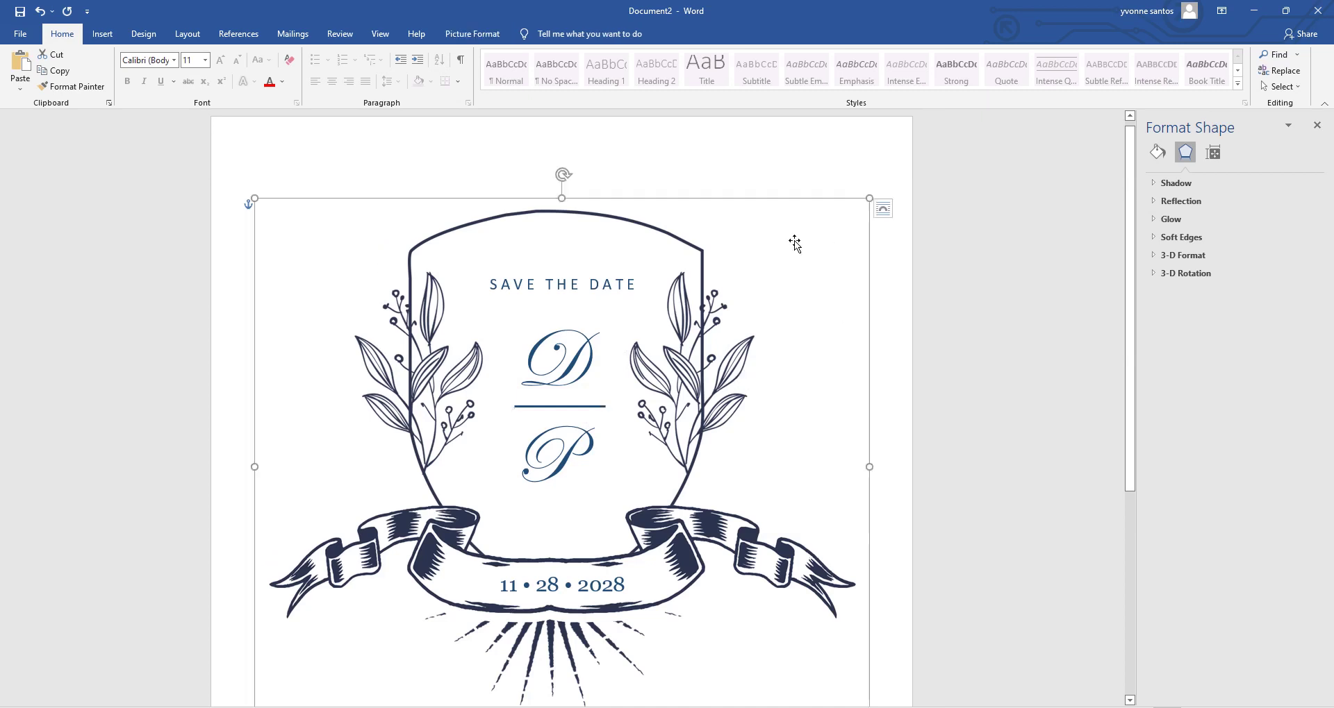
{"action": "left_click", "coordinate": [789, 153]}
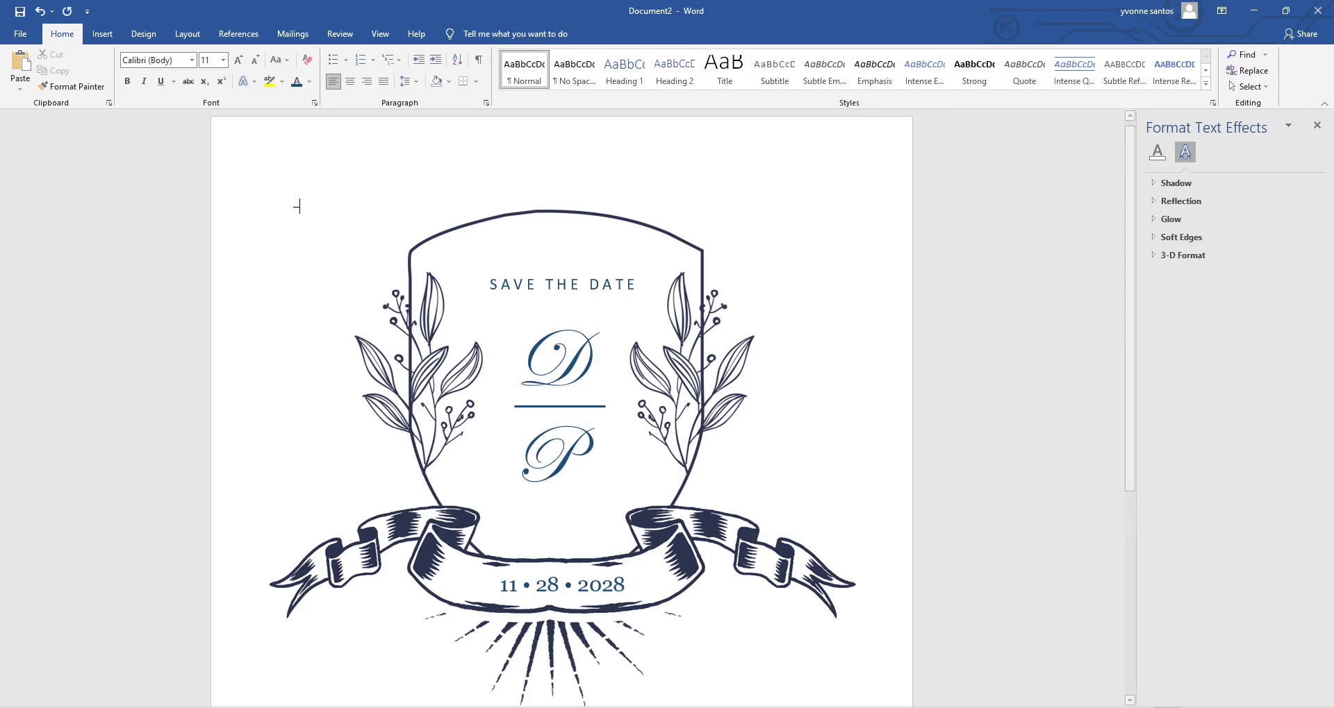
{"action": "scroll", "coordinate": [297, 206], "scroll_direction": "down", "scroll_amount": 4}
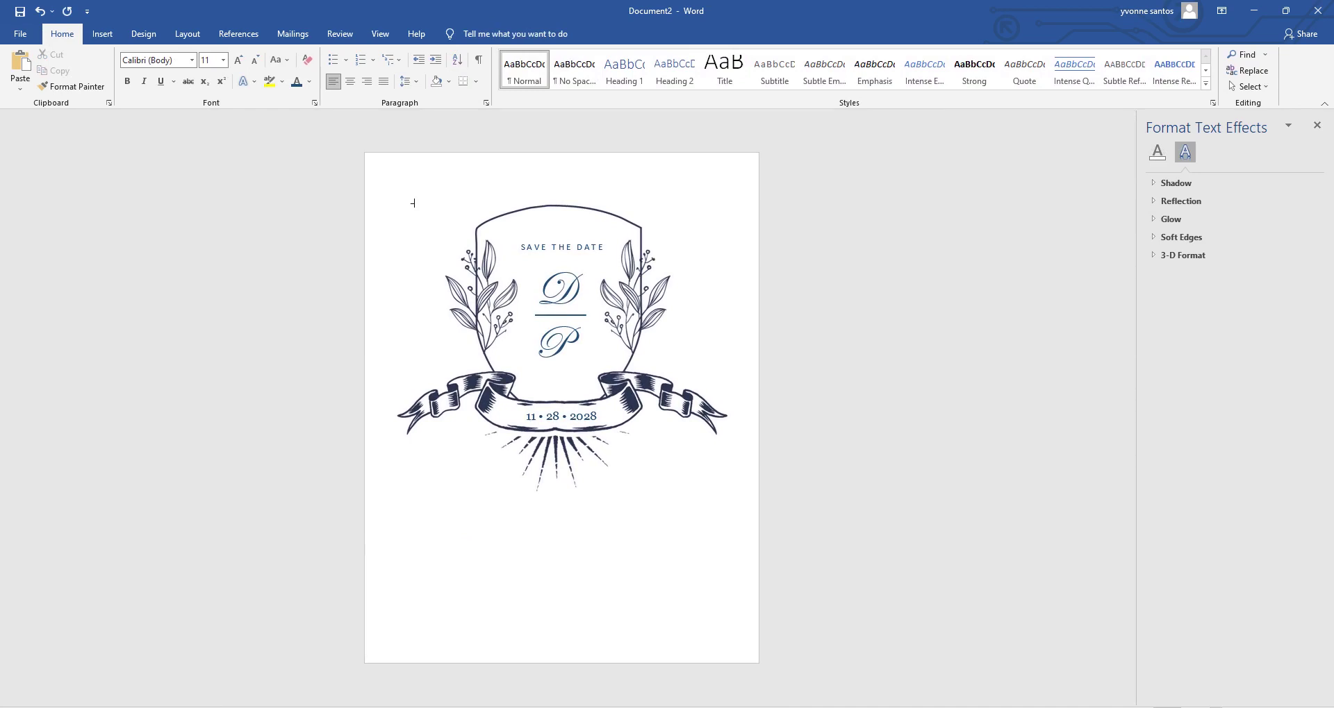
{"action": "scroll", "coordinate": [413, 203], "scroll_direction": "up", "scroll_amount": 4}
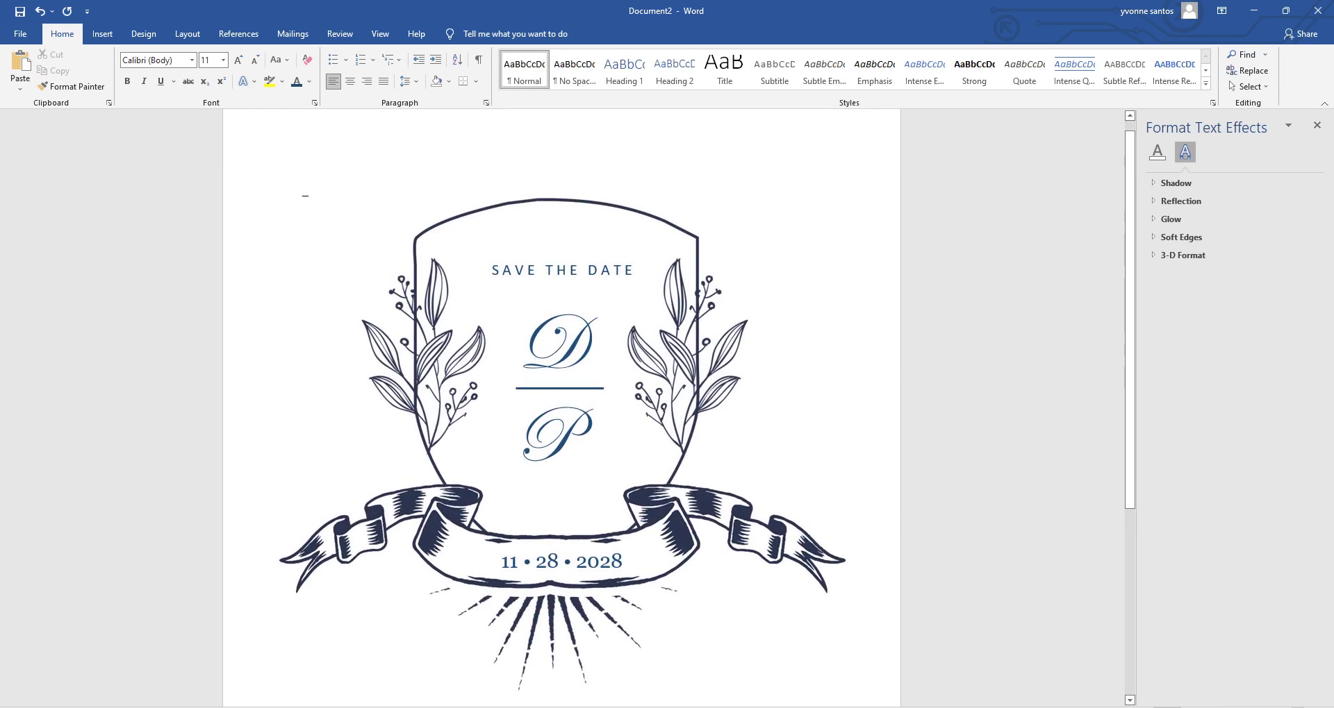
Step: Move the "SAVE THE DATE" heading and the D text box slightly up to open space above the divider line
{"action": "left_click", "coordinate": [589, 364]}
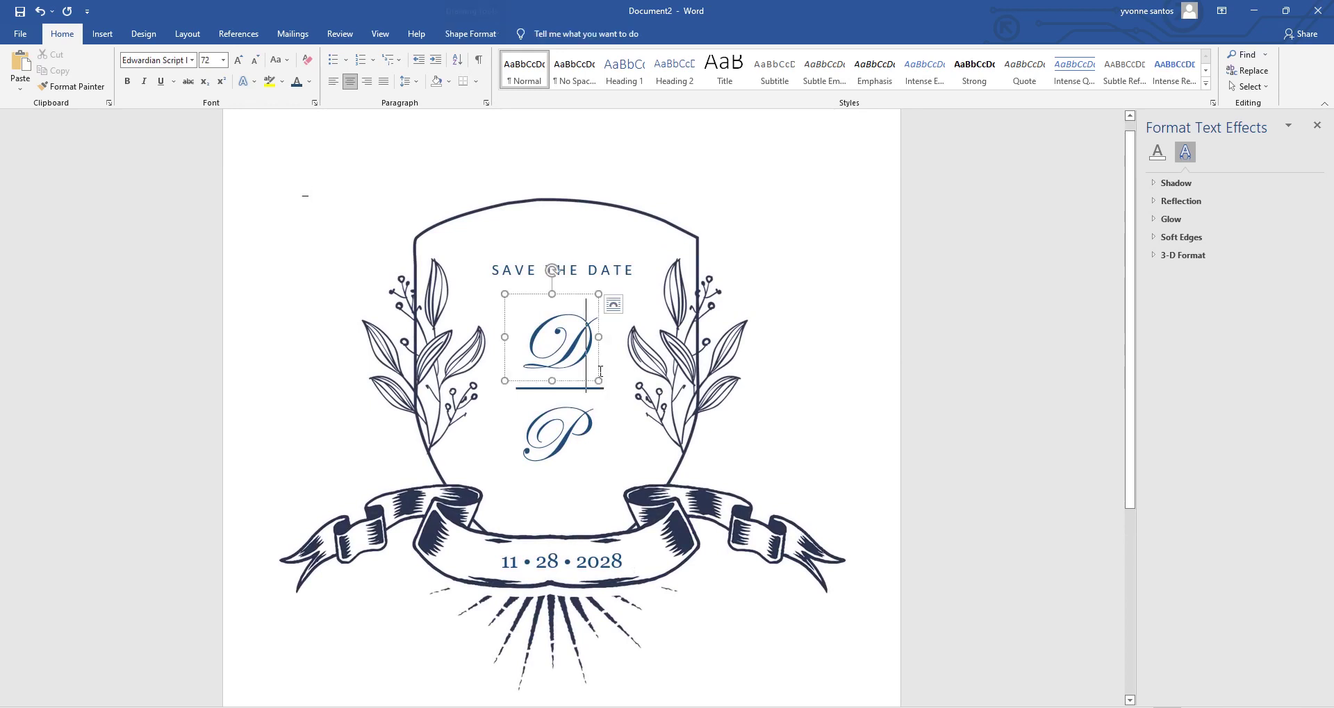
{"action": "left_click", "coordinate": [589, 270]}
{"action": "left_click_drag", "start_coordinate": [588, 261], "coordinate": [589, 244]}
{"action": "left_click", "coordinate": [582, 299]}
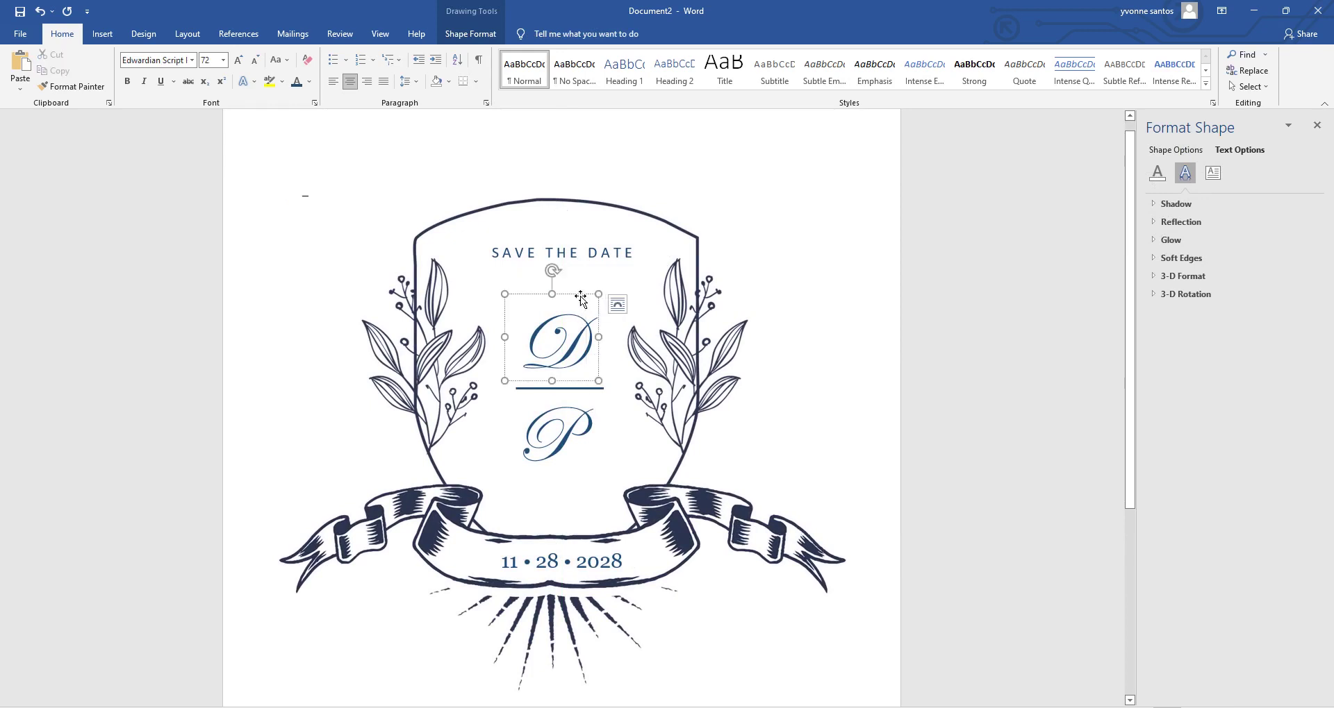
{"action": "left_click_drag", "start_coordinate": [581, 299], "coordinate": [580, 286]}
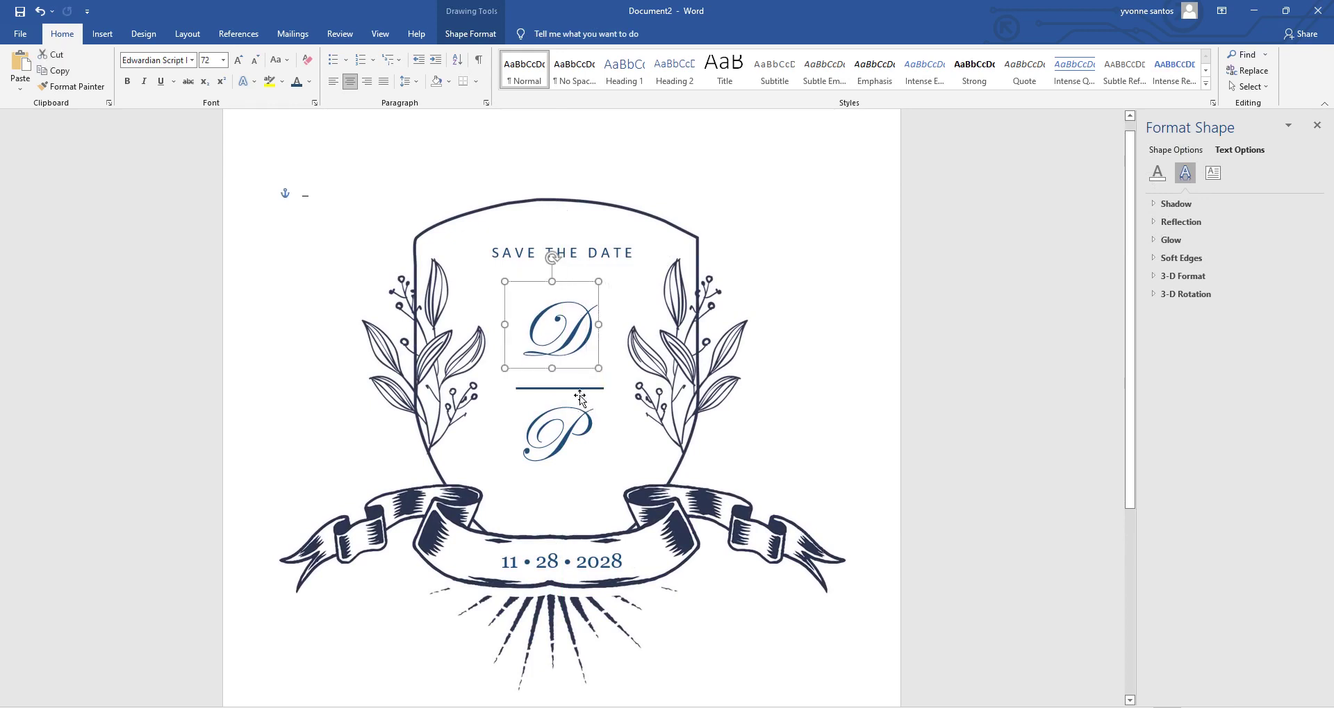
{"action": "left_click", "coordinate": [580, 399]}
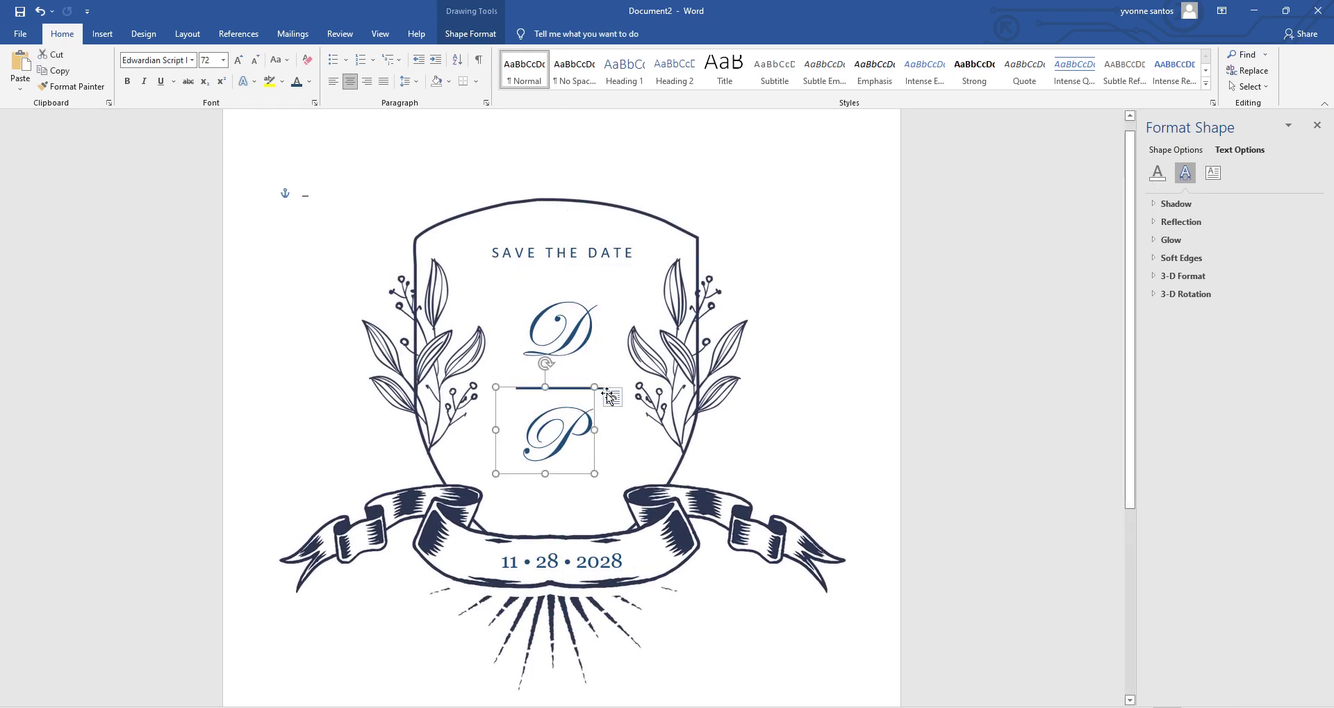
{"action": "left_click", "coordinate": [607, 396]}
{"action": "left_click", "coordinate": [582, 399]}
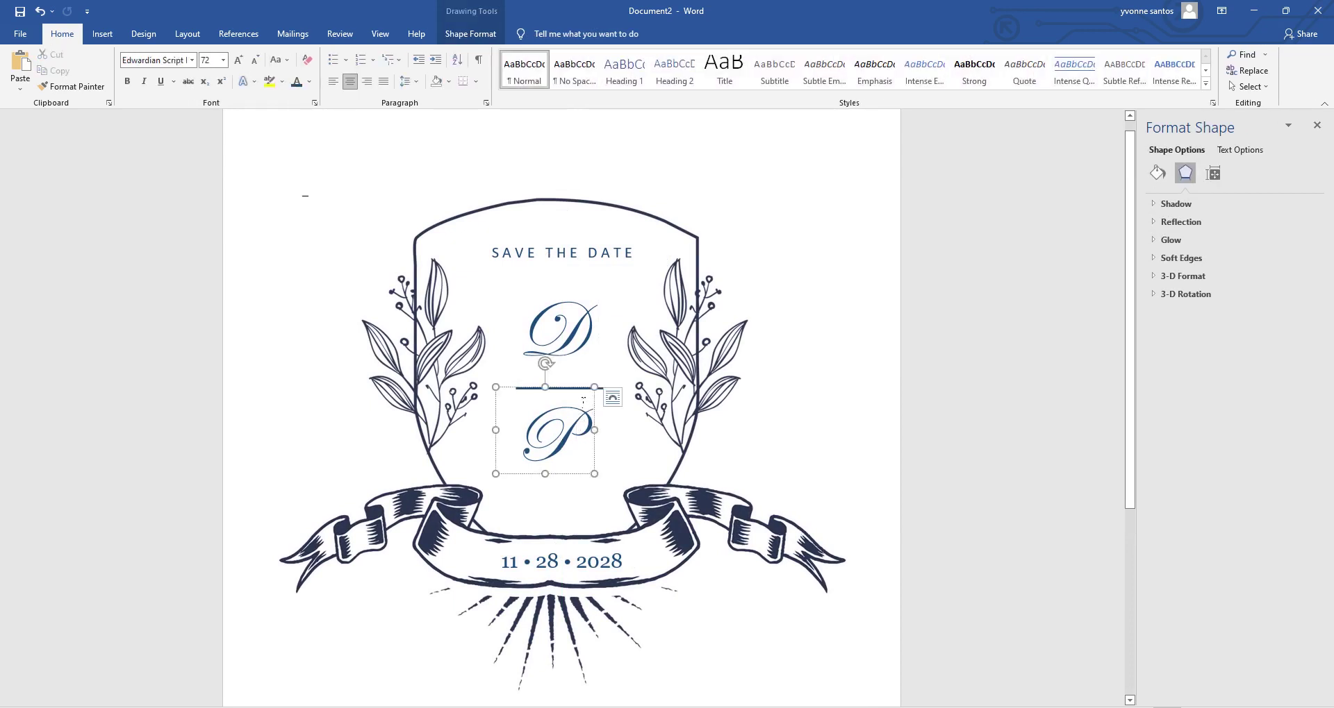
{"action": "left_click", "coordinate": [586, 401]}
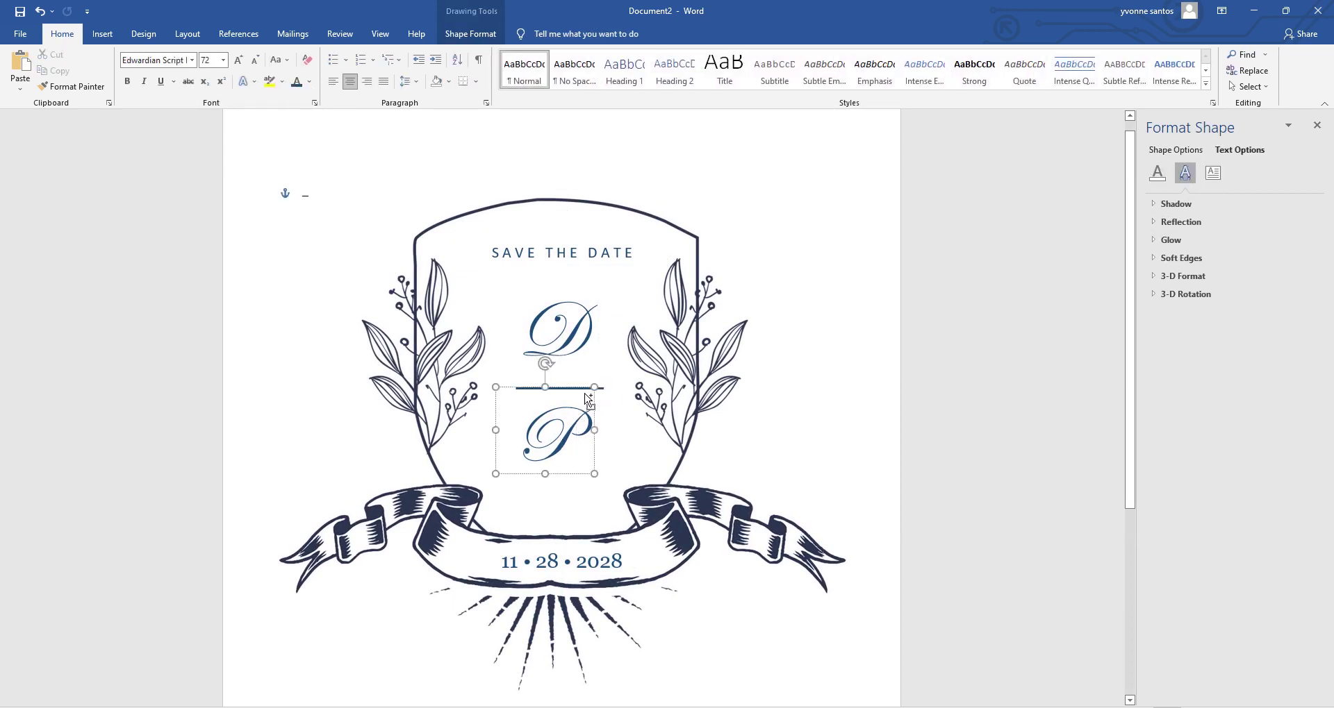
{"action": "left_click", "coordinate": [611, 398]}
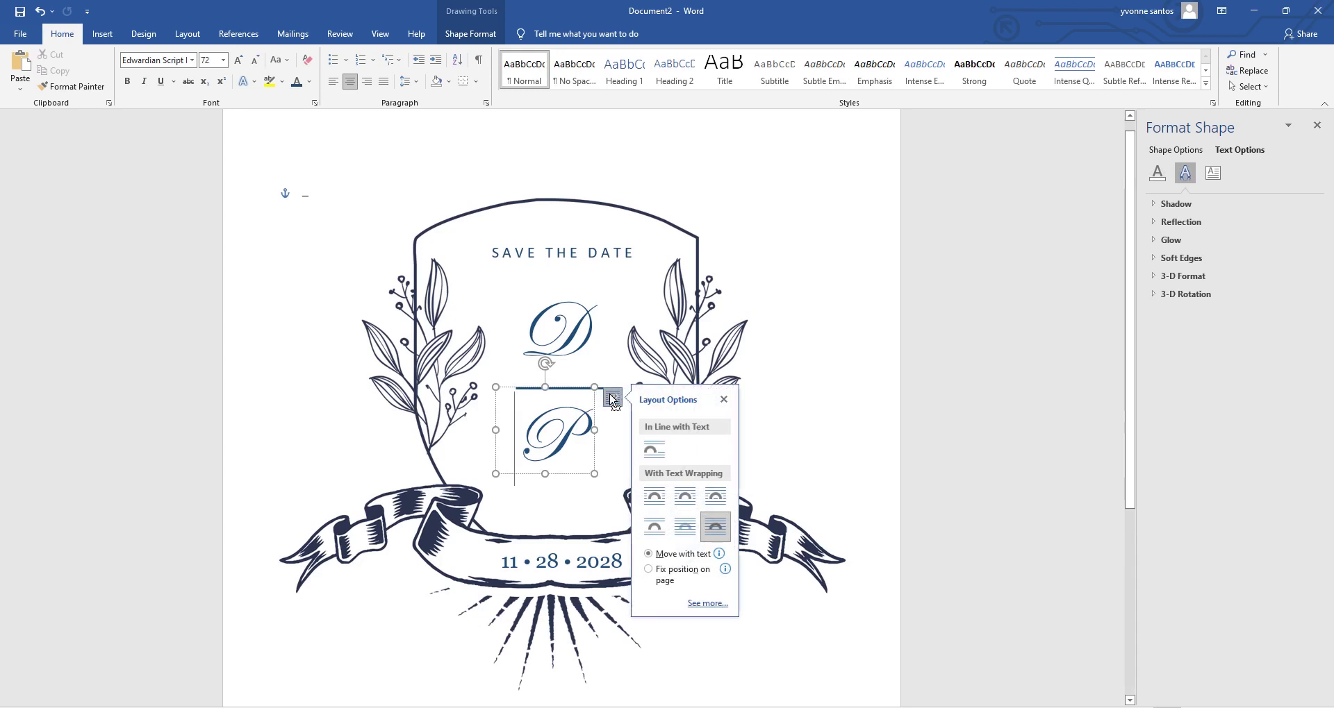
{"action": "left_click", "coordinate": [612, 398]}
{"action": "left_click", "coordinate": [612, 398]}
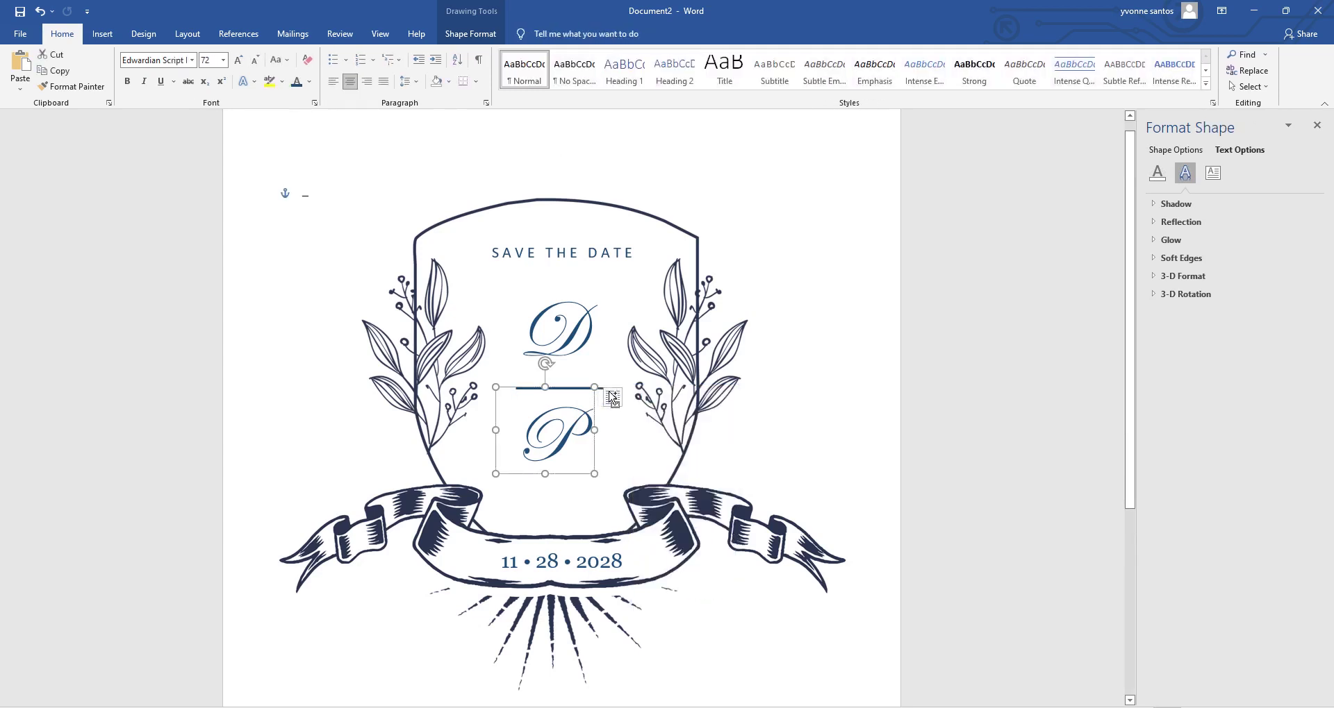
{"action": "left_click", "coordinate": [599, 391]}
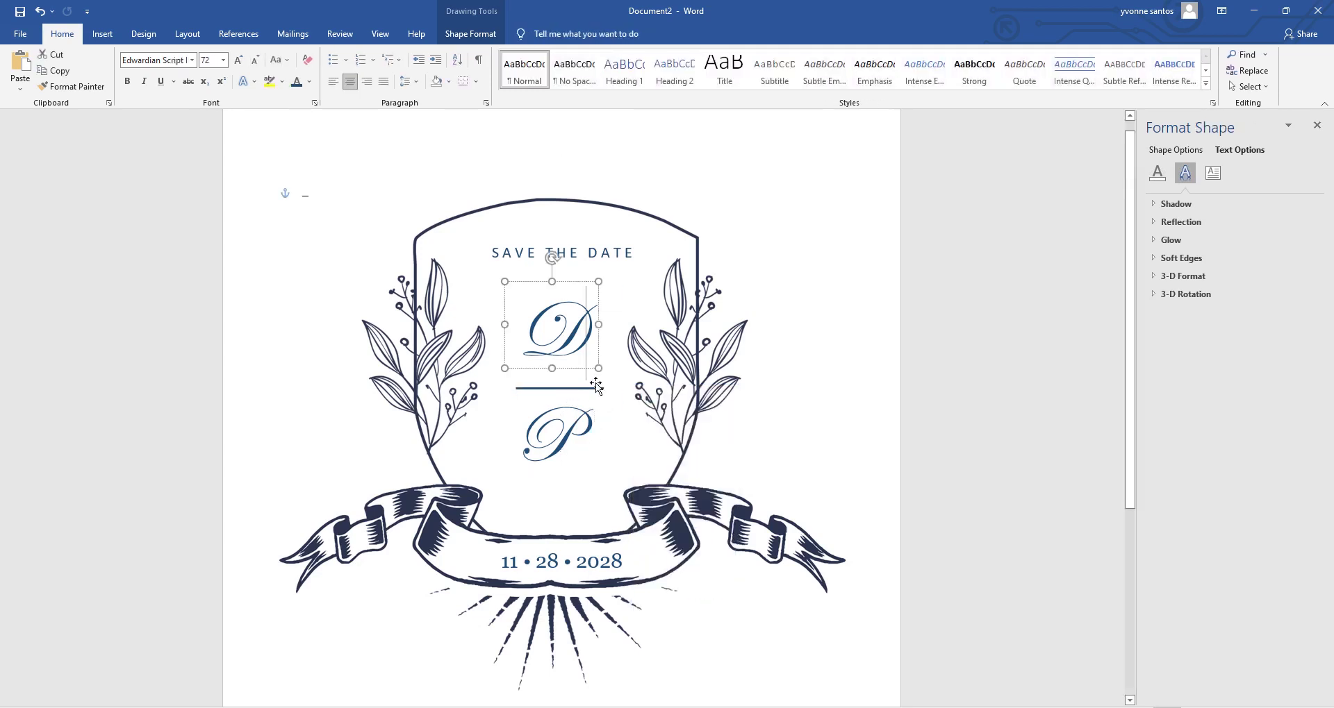
Step: Move the divider line together with the P text box up to just below the D
{"action": "left_click", "coordinate": [595, 390]}
{"action": "left_click_drag", "start_coordinate": [596, 393], "coordinate": [580, 372]}
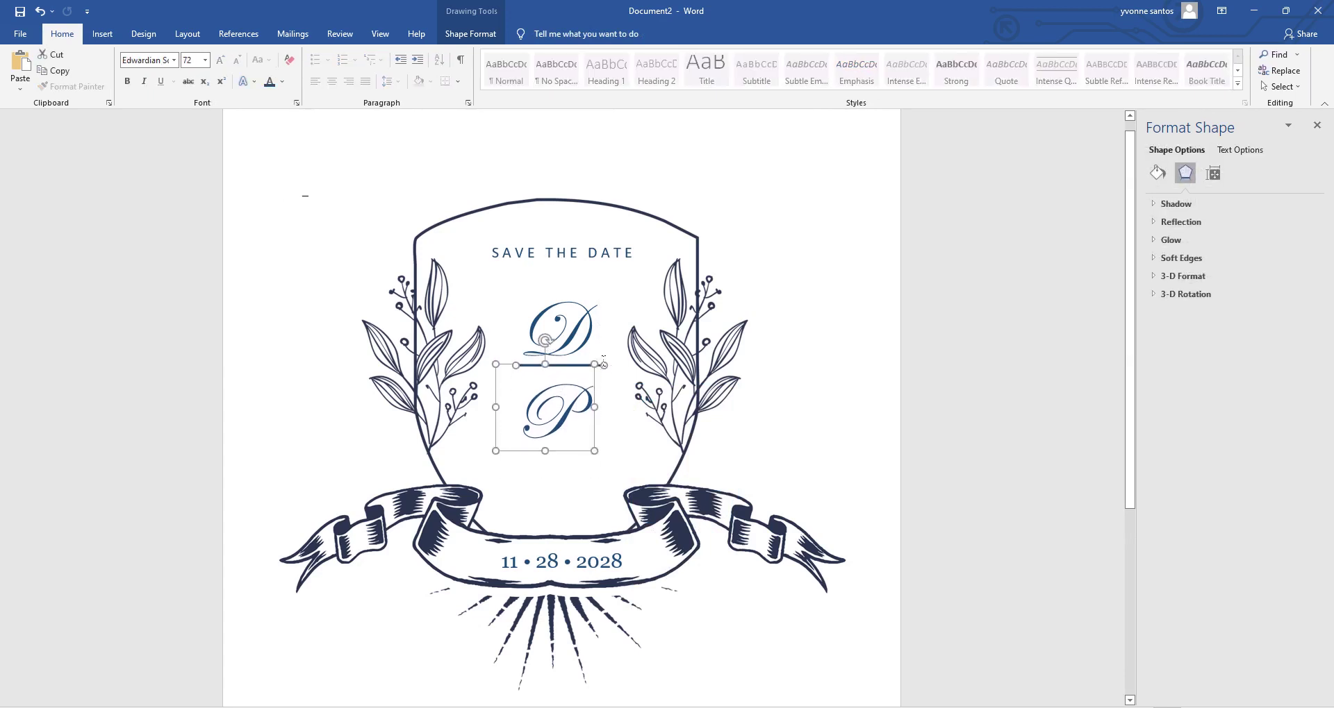
{"action": "left_click_drag", "start_coordinate": [577, 373], "coordinate": [580, 376]}
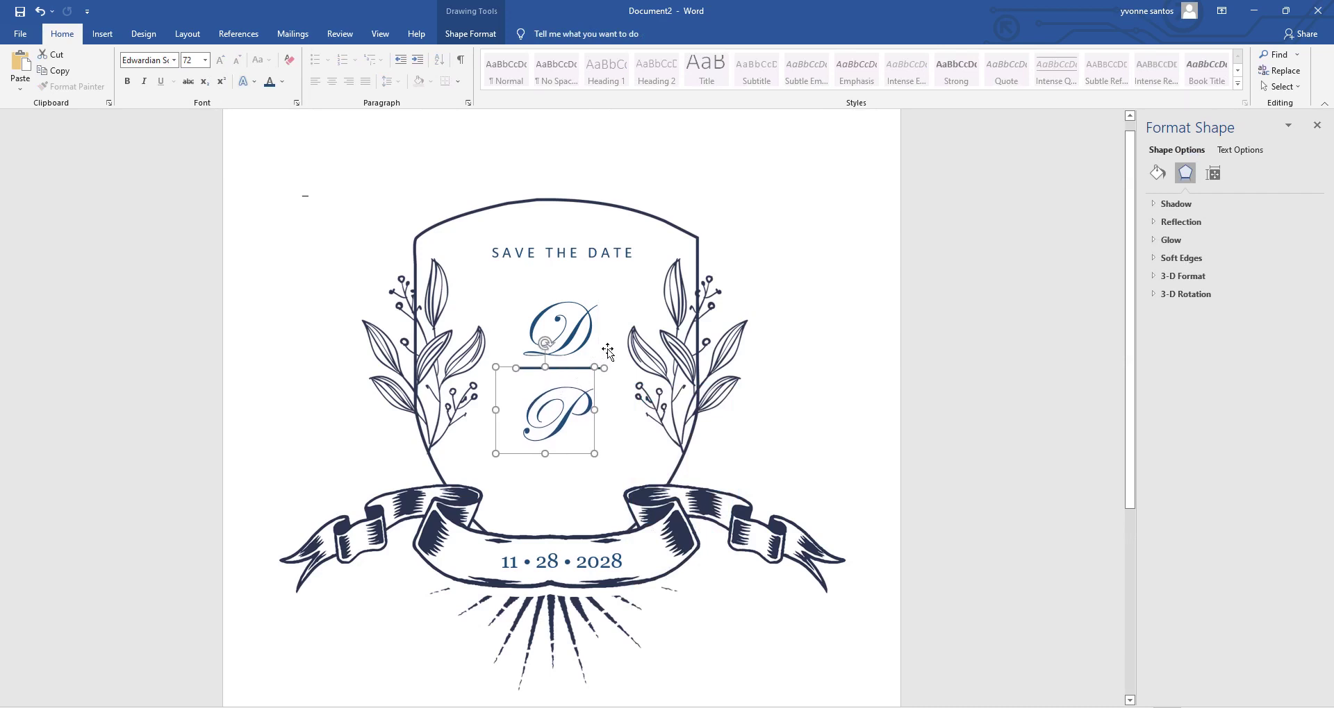
Step: Nudge the P text box up by itself so the letter sits closer beneath the divider line, and deselect it
{"action": "left_click", "coordinate": [579, 376]}
{"action": "left_click", "coordinate": [581, 378]}
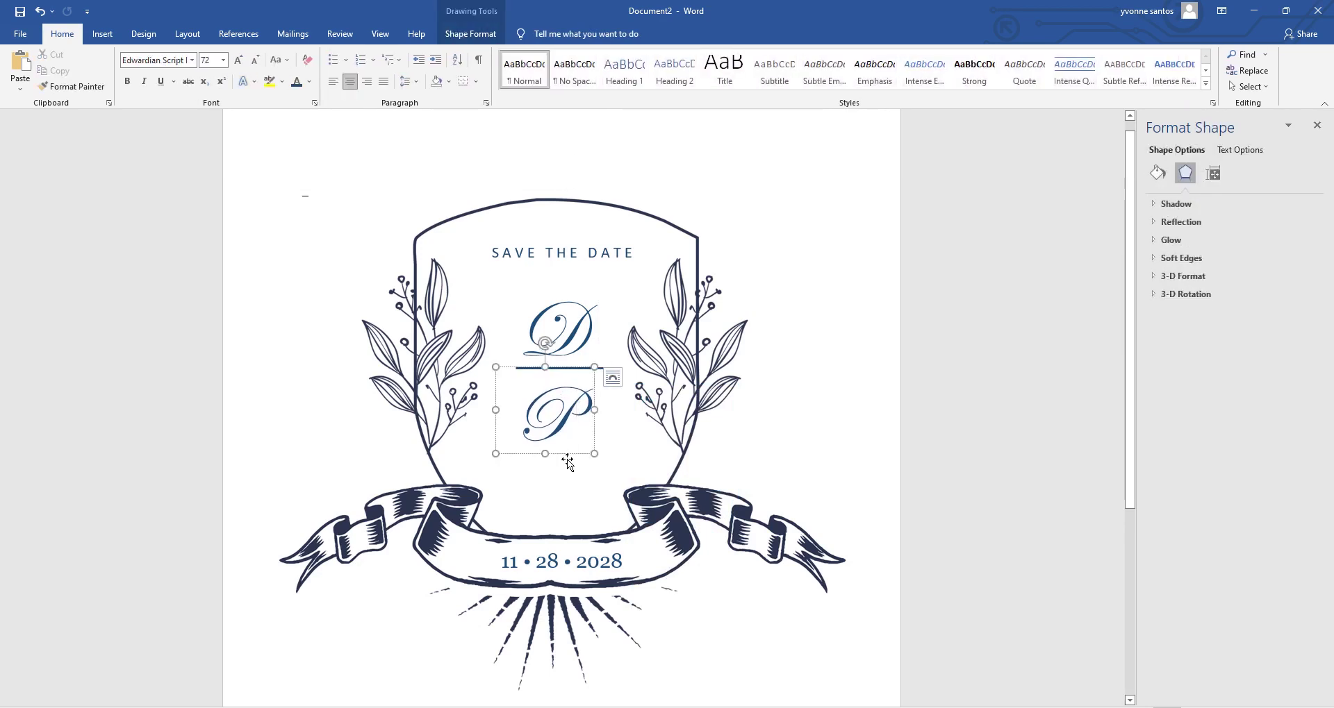
{"action": "key", "text": "Up"}
{"action": "key", "text": "Up"}
{"action": "key", "text": "Up"}
{"action": "key", "text": "Up"}
{"action": "key", "text": "Up"}
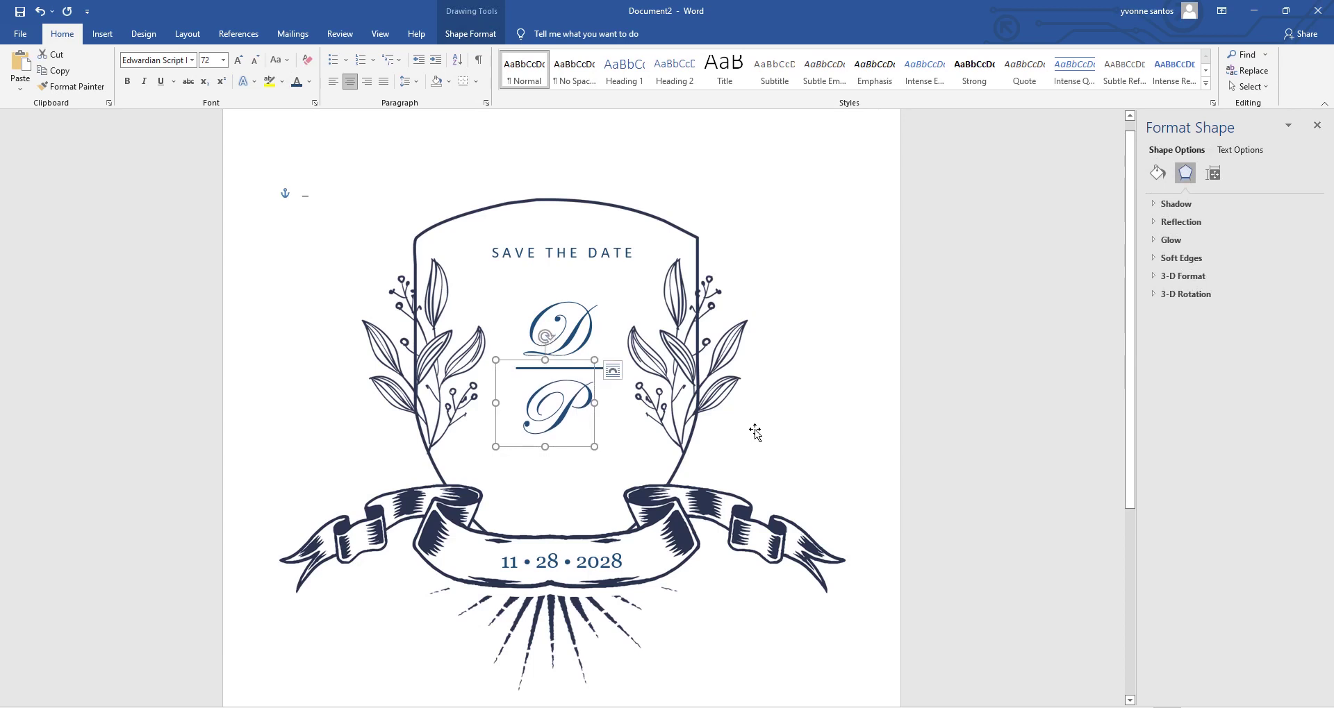
{"action": "left_click", "coordinate": [561, 491]}
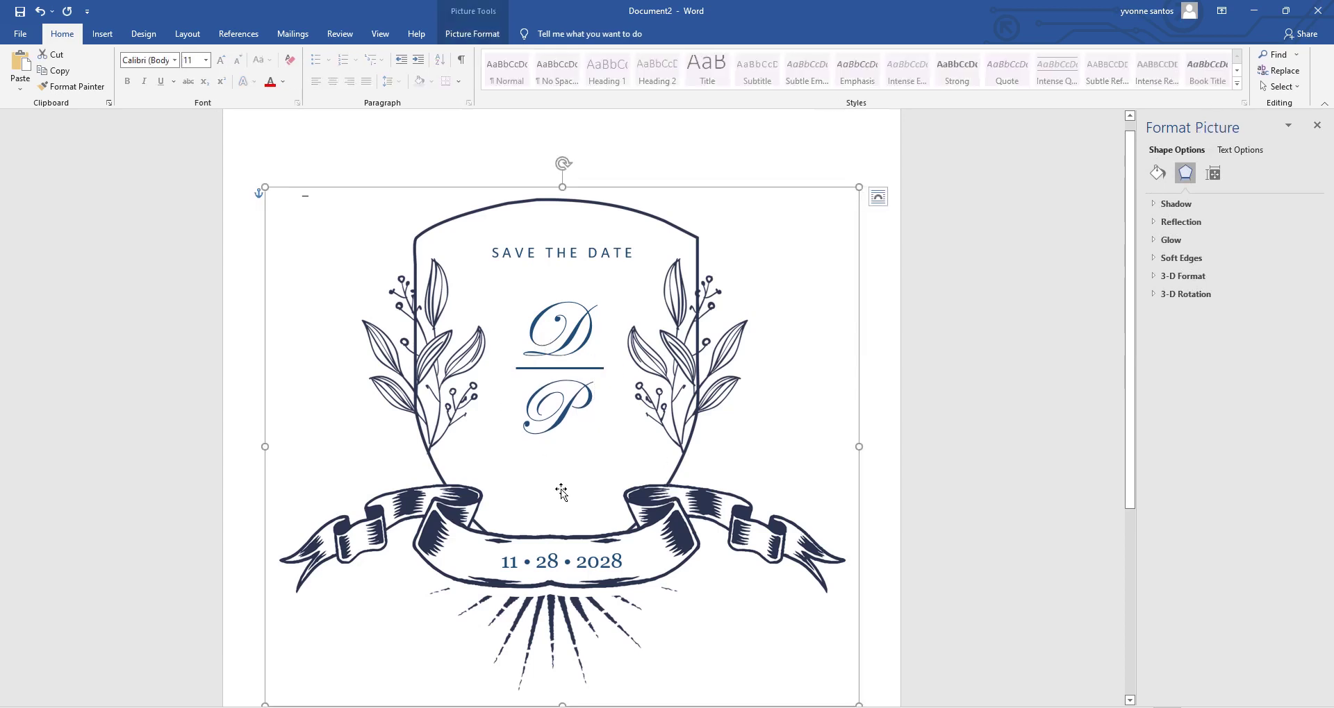
{"action": "left_click", "coordinate": [680, 165]}
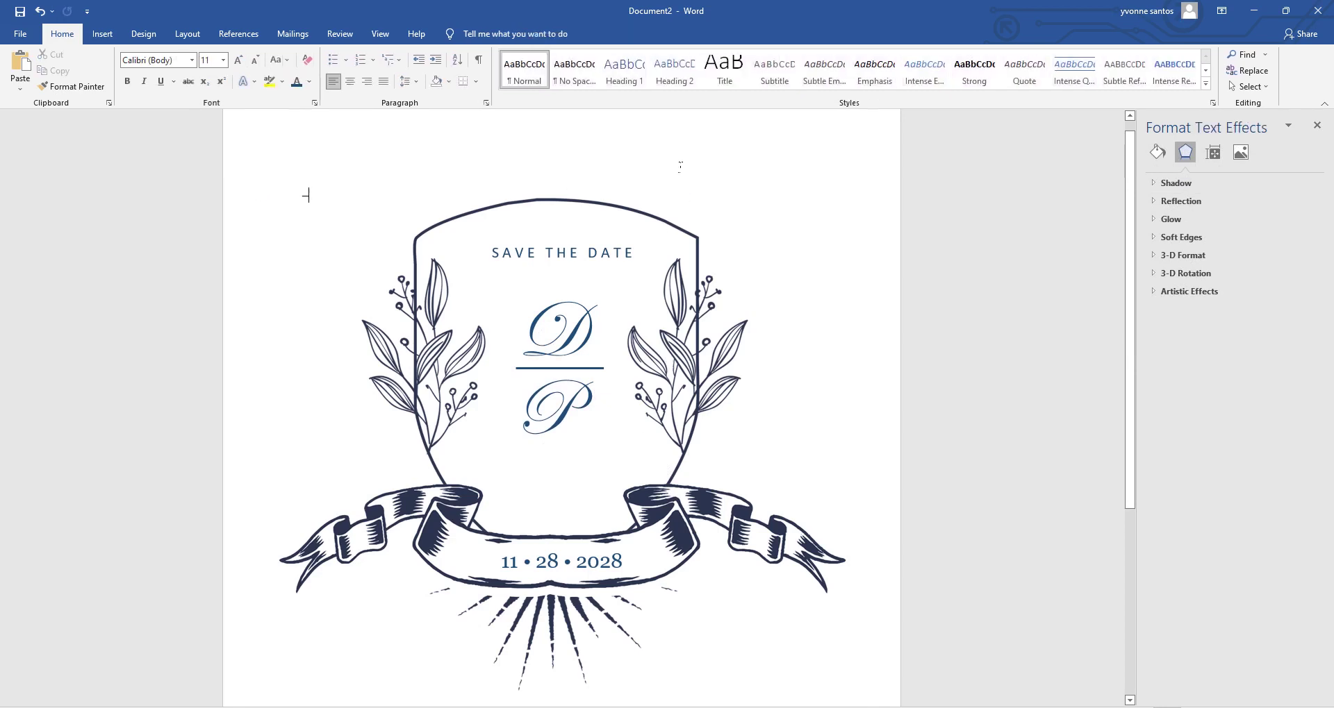
Step: Duplicate the "SAVE THE DATE" text box and place the copy centered below the P
{"action": "left_click", "coordinate": [532, 248]}
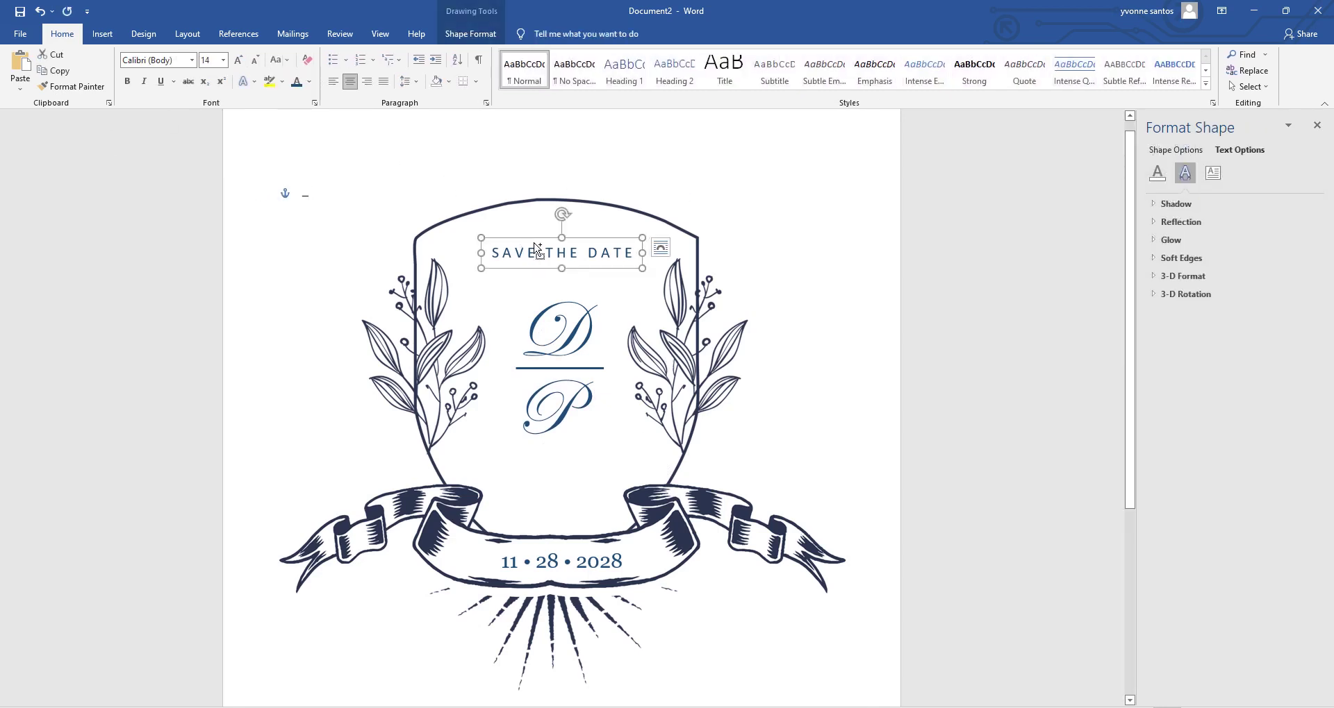
{"action": "key", "text": "ctrl+c"}
{"action": "key", "text": "ctrl+v"}
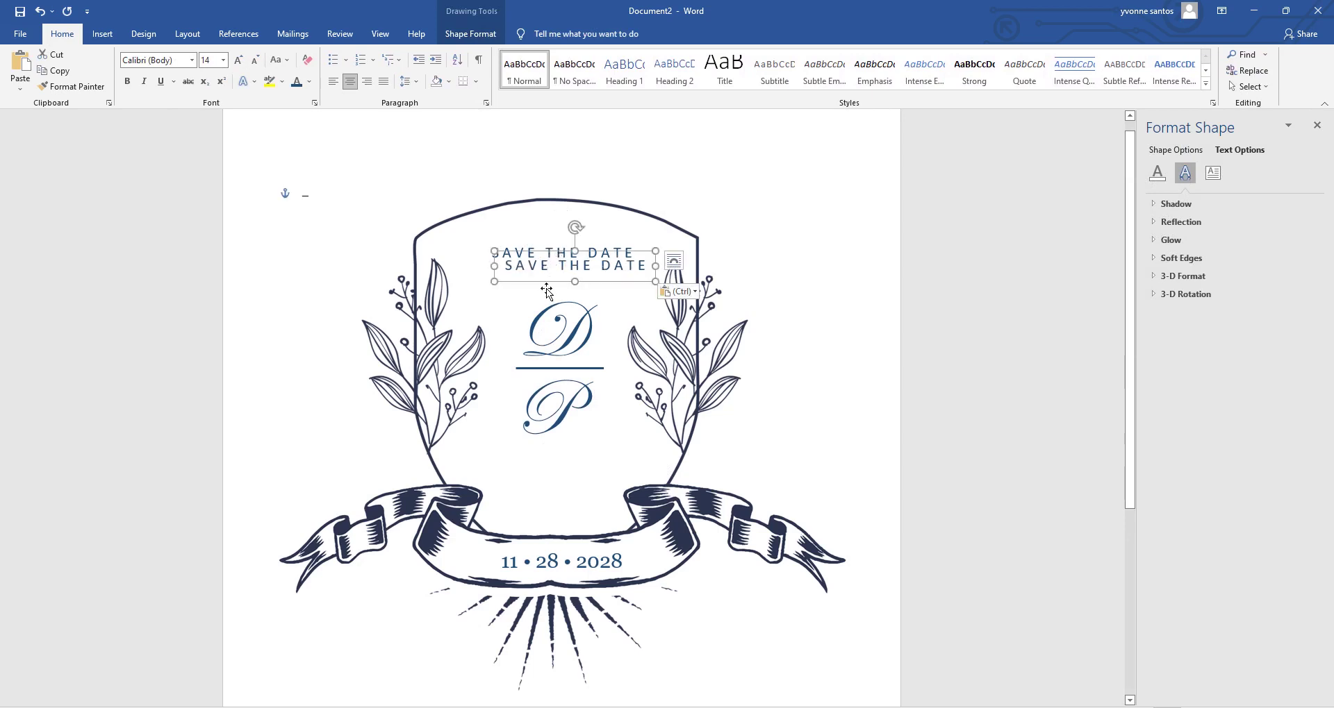
{"action": "left_click_drag", "start_coordinate": [547, 291], "coordinate": [640, 459]}
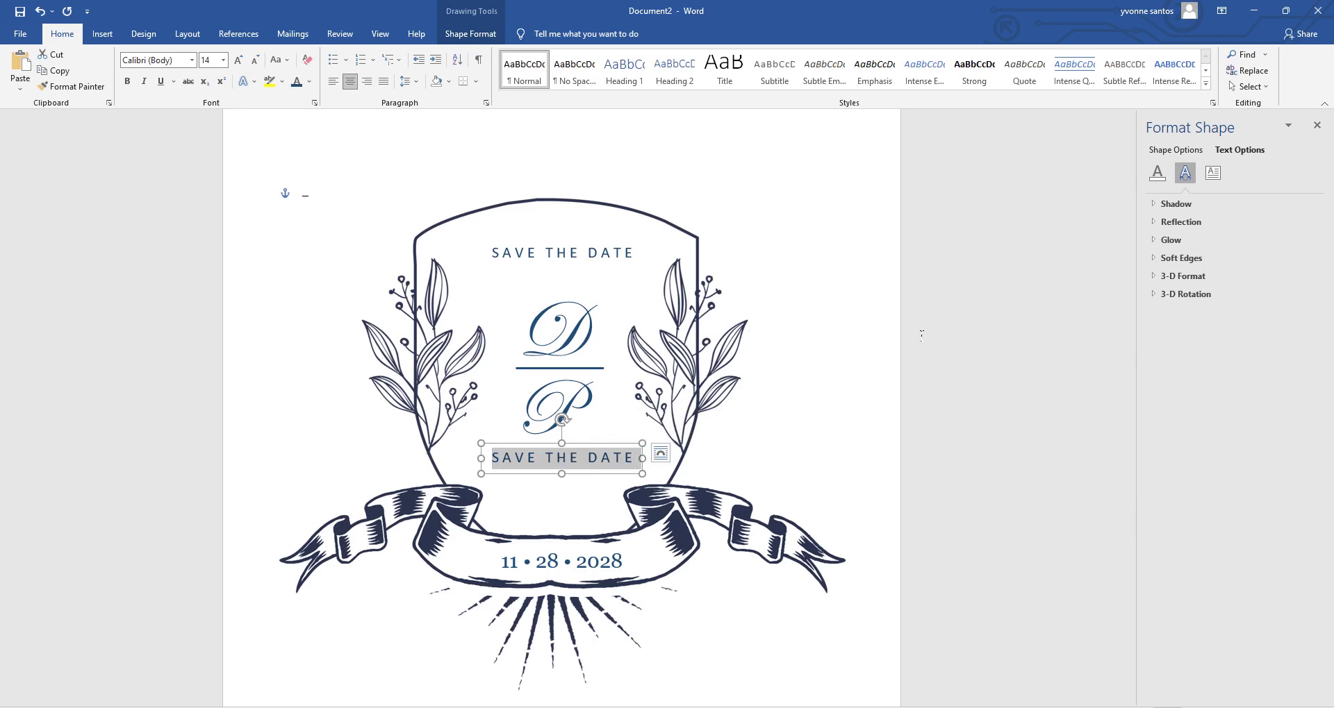
Step: Replace the copied heading text with the couple's first names in capitals, joined by "&", and select the new text
{"action": "key", "text": "BackSpace"}
{"action": "type", "text": "DI"}
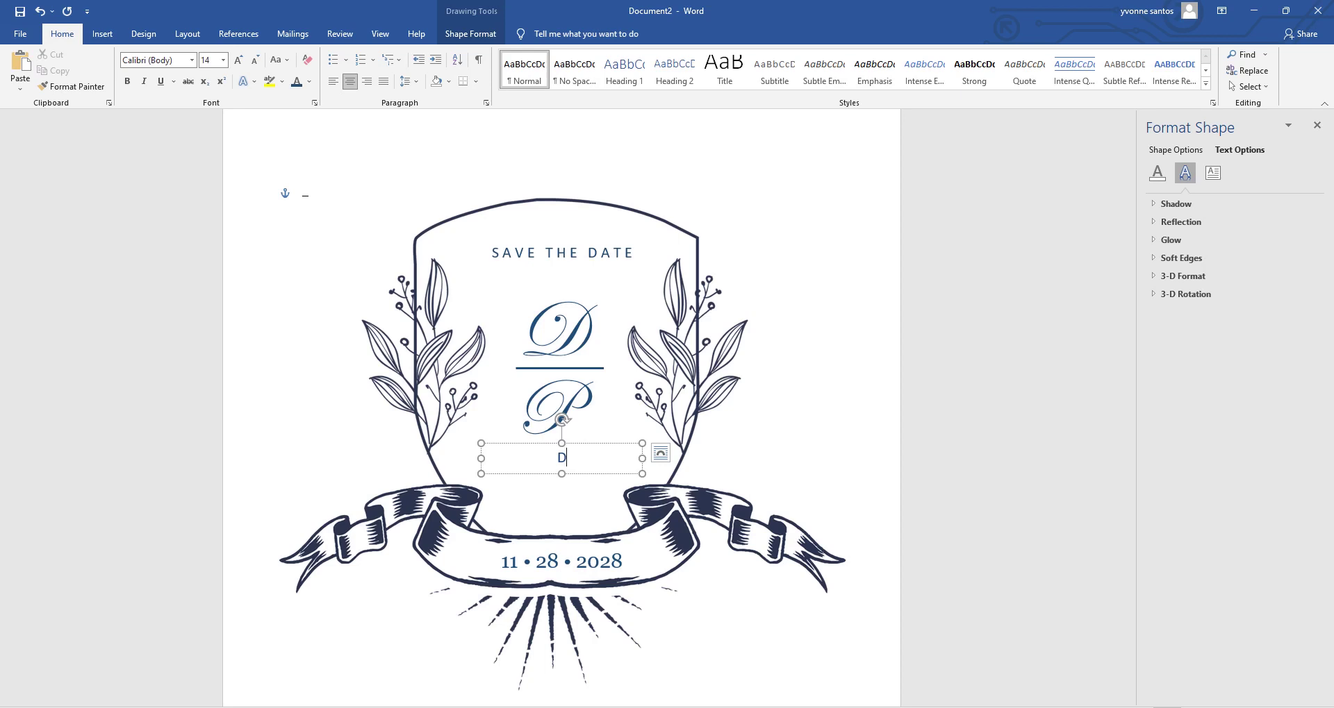
{"action": "type", "text": "ESIRE & PAOLP"}
{"action": "key", "text": "BackSpace"}
{"action": "type", "text": "O"}
{"action": "key", "text": "ctrl+a"}
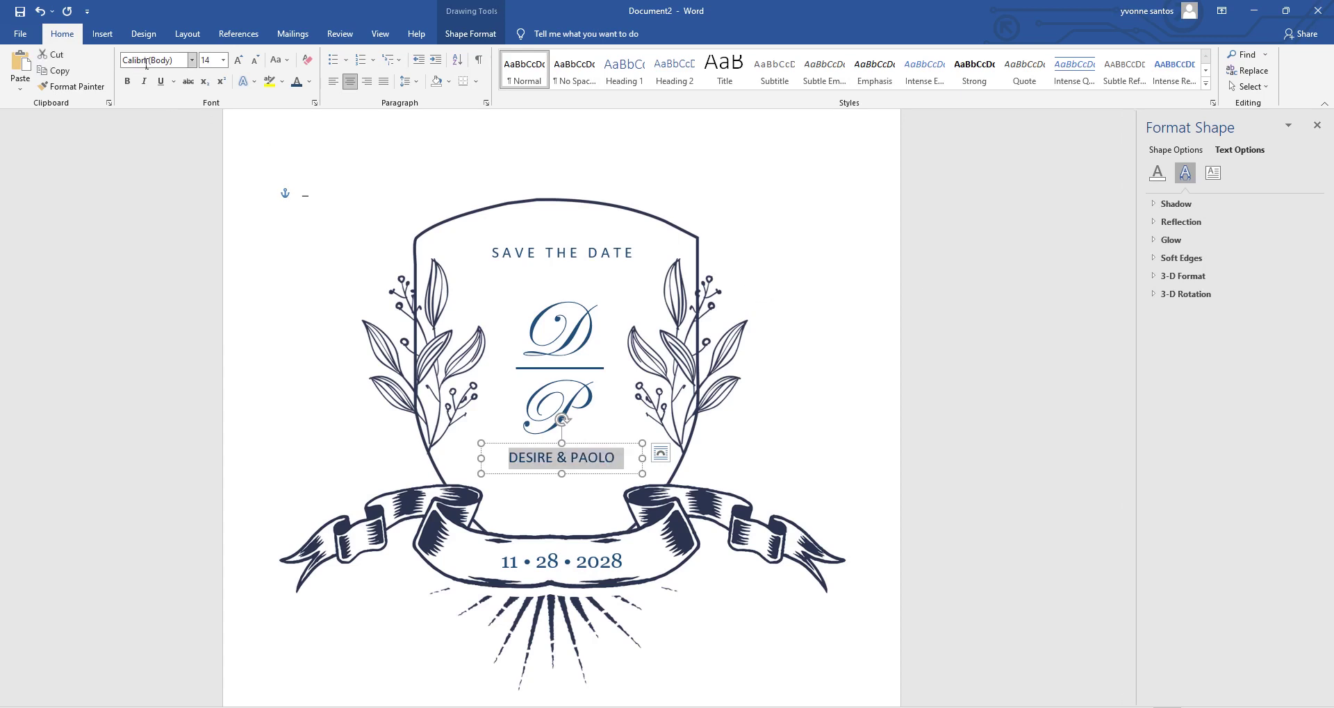
Step: Try the Edwardian Script font on the couple's names
{"action": "left_click", "coordinate": [145, 64]}
{"action": "type", "text": "Edwardian Script I"}
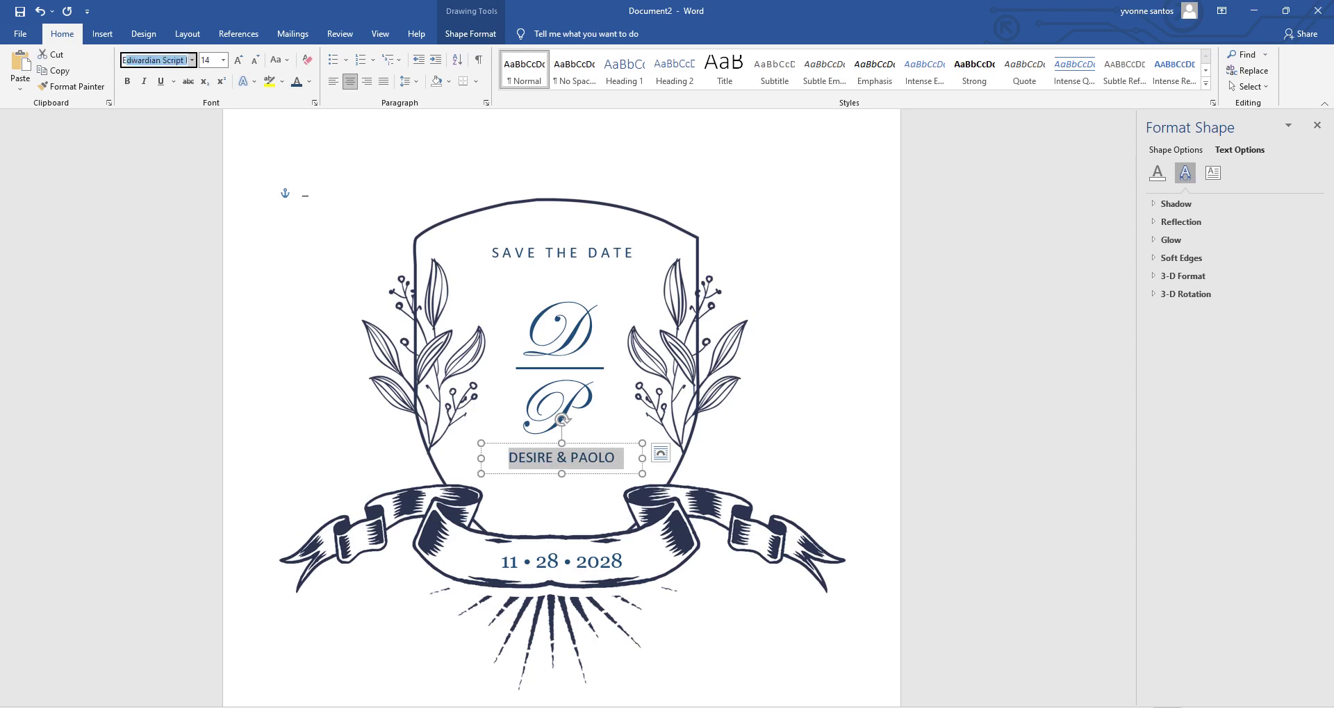
{"action": "key", "text": "Return"}
Step: Set the couple's names in Georgia at 12 pt
{"action": "left_click", "coordinate": [163, 61]}
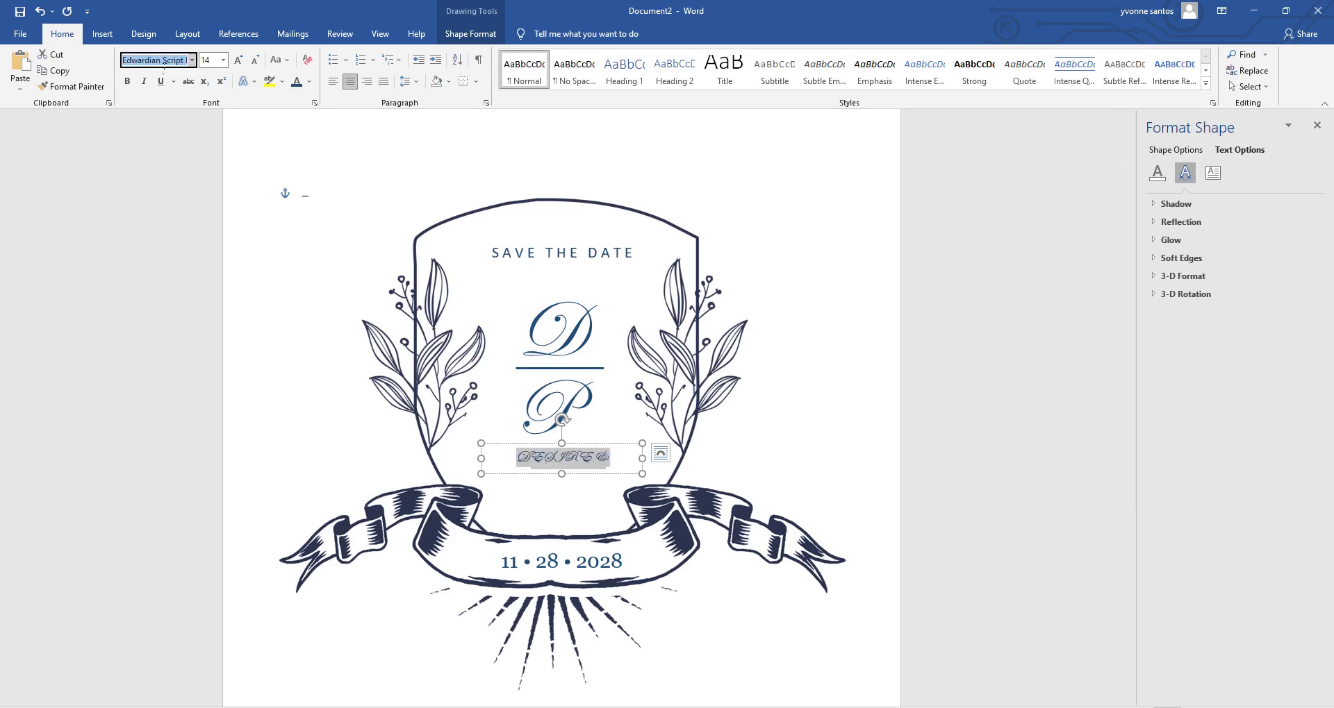
{"action": "type", "text": "Georgia"}
{"action": "key", "text": "Return"}
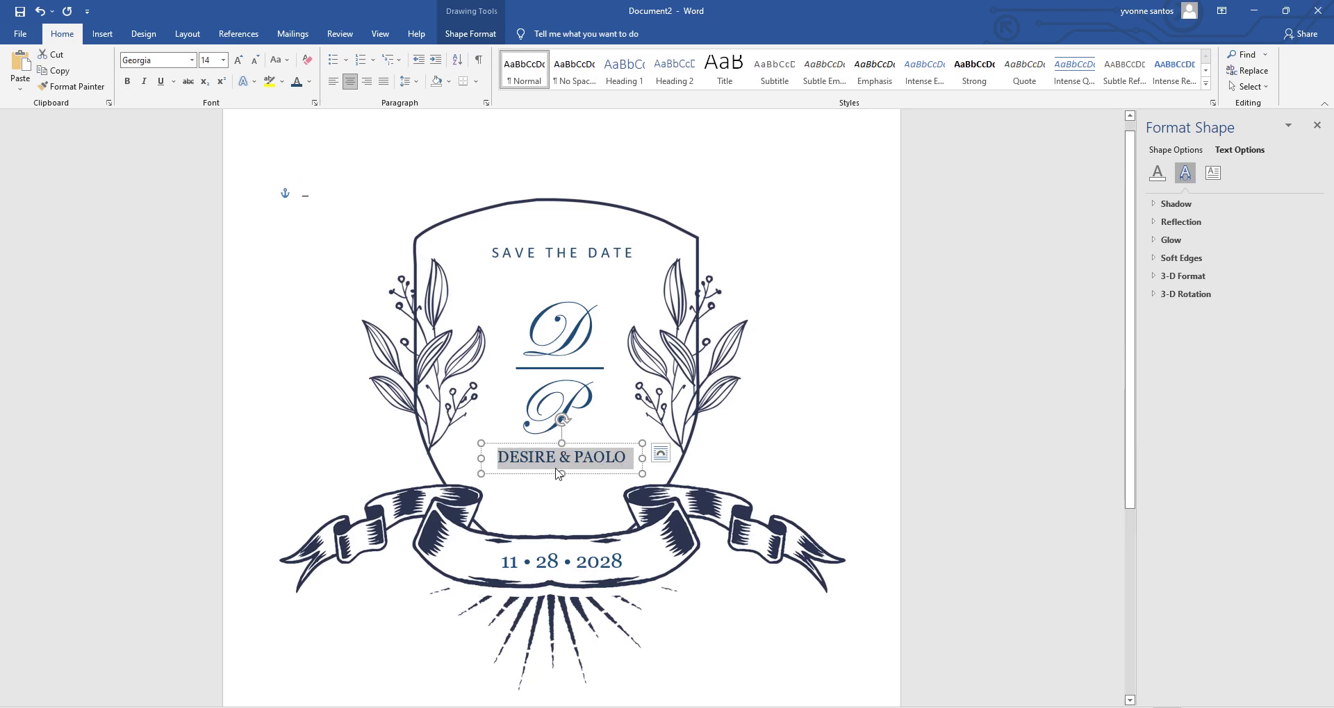
{"action": "left_click", "coordinate": [255, 60]}
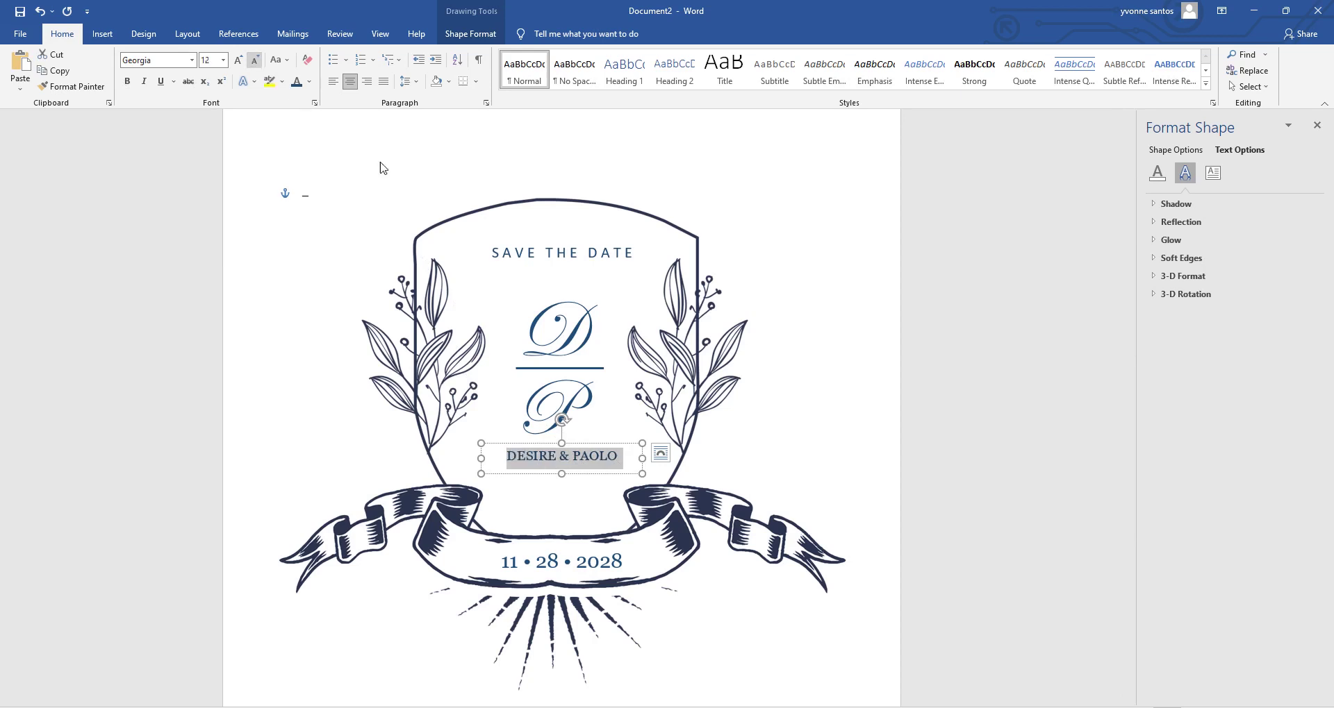
Step: Move the names text box slightly down toward the banner and check the crest on the whole page
{"action": "left_click_drag", "start_coordinate": [597, 450], "coordinate": [596, 471]}
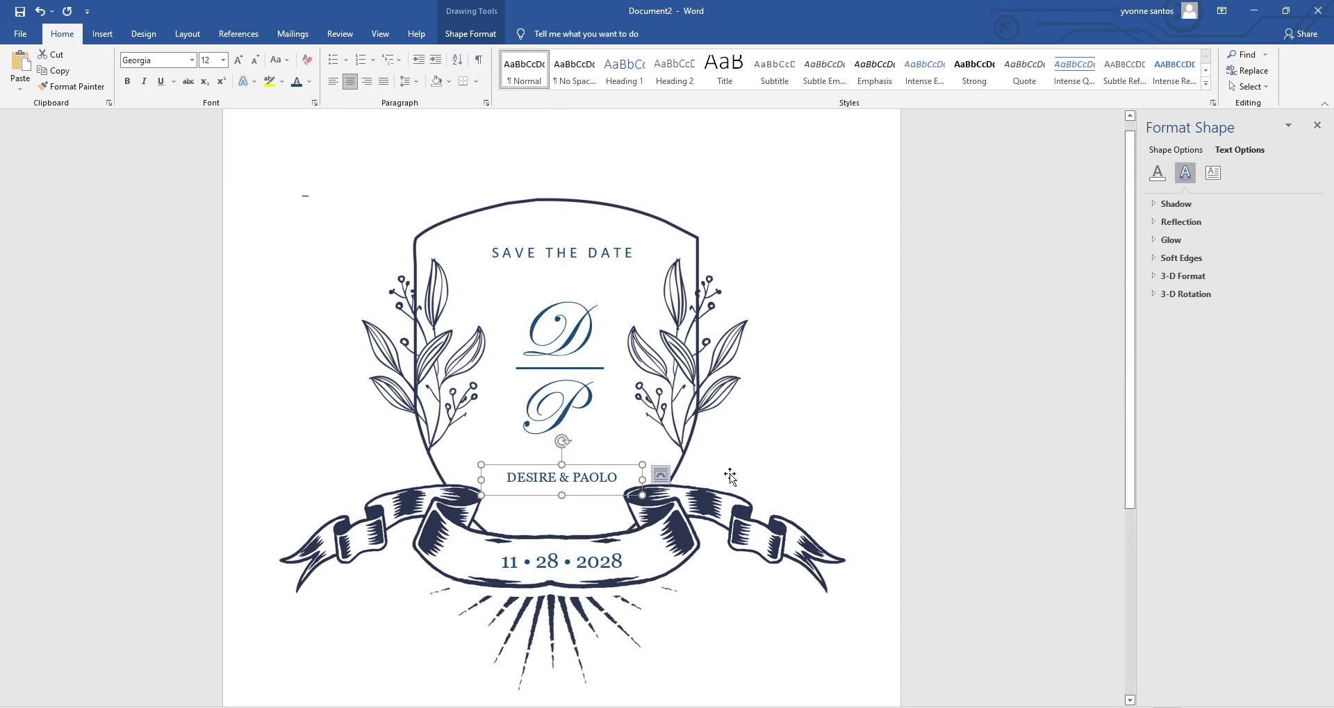
{"action": "left_click", "coordinate": [757, 462]}
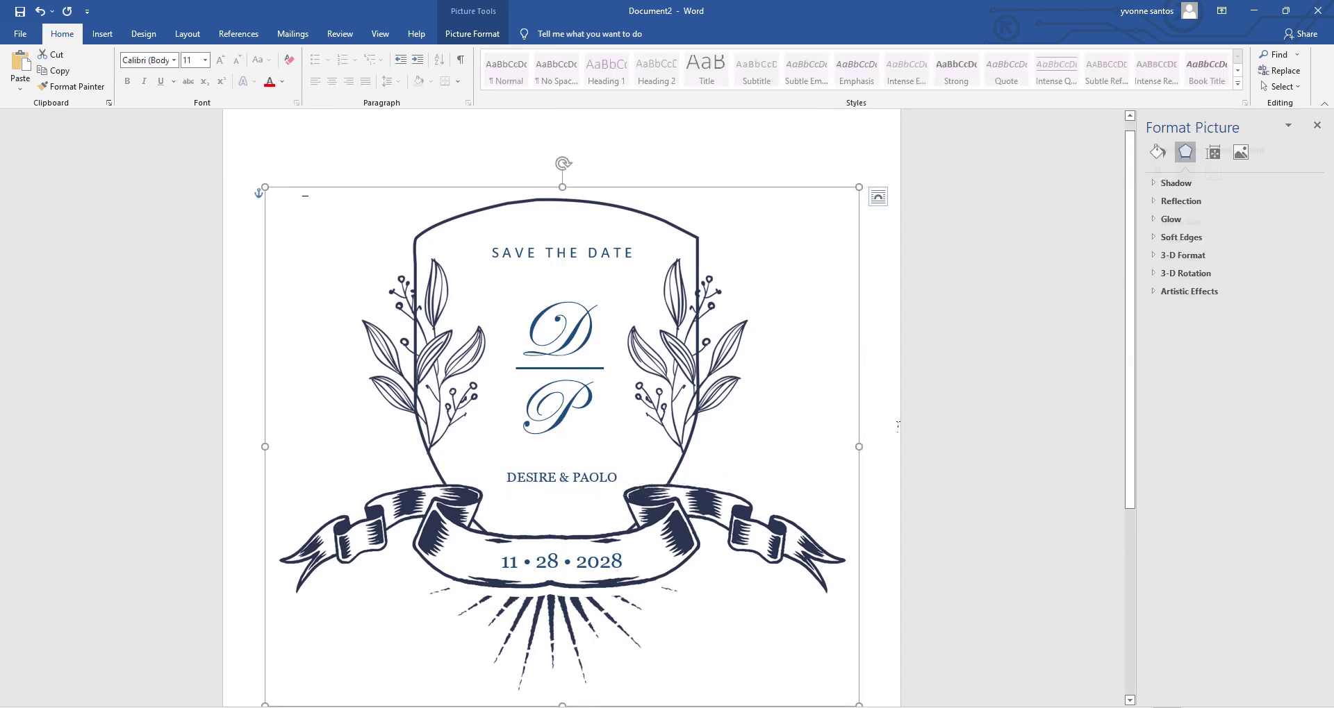
{"action": "left_click", "coordinate": [946, 417]}
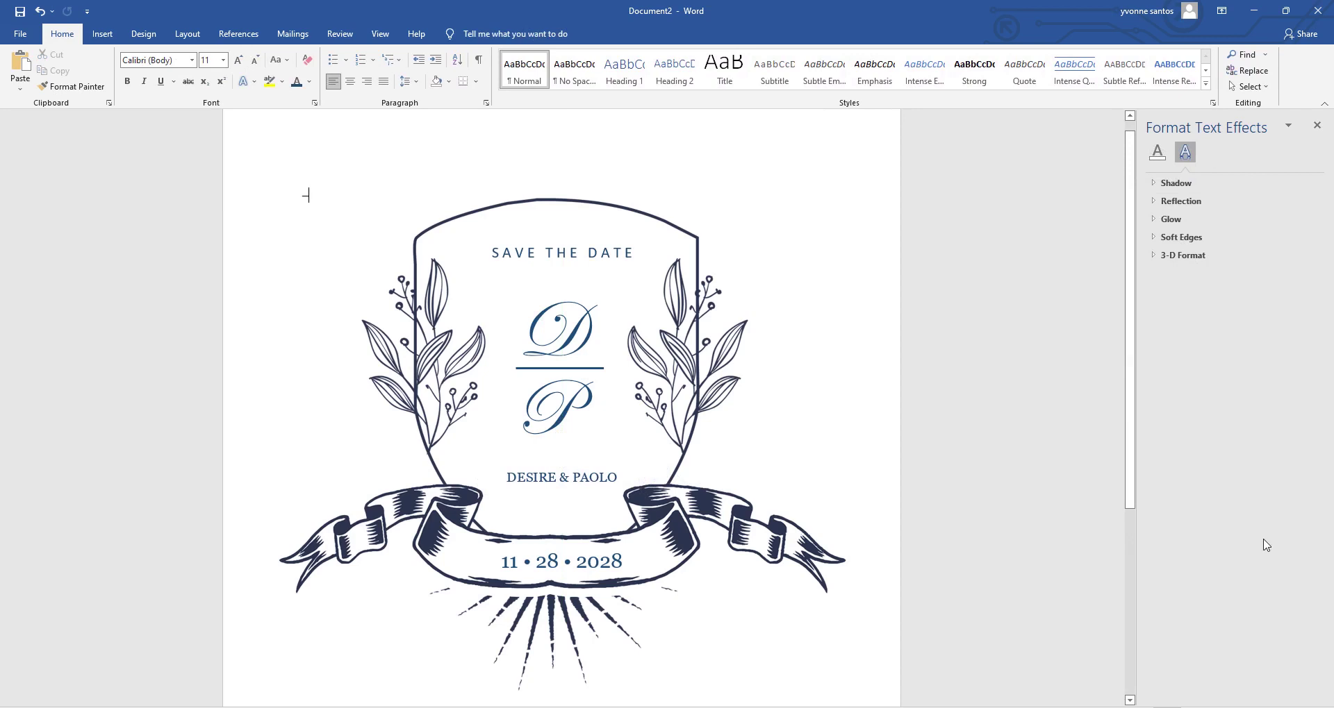
{"action": "scroll", "coordinate": [561, 409], "scroll_direction": "down", "scroll_amount": 5}
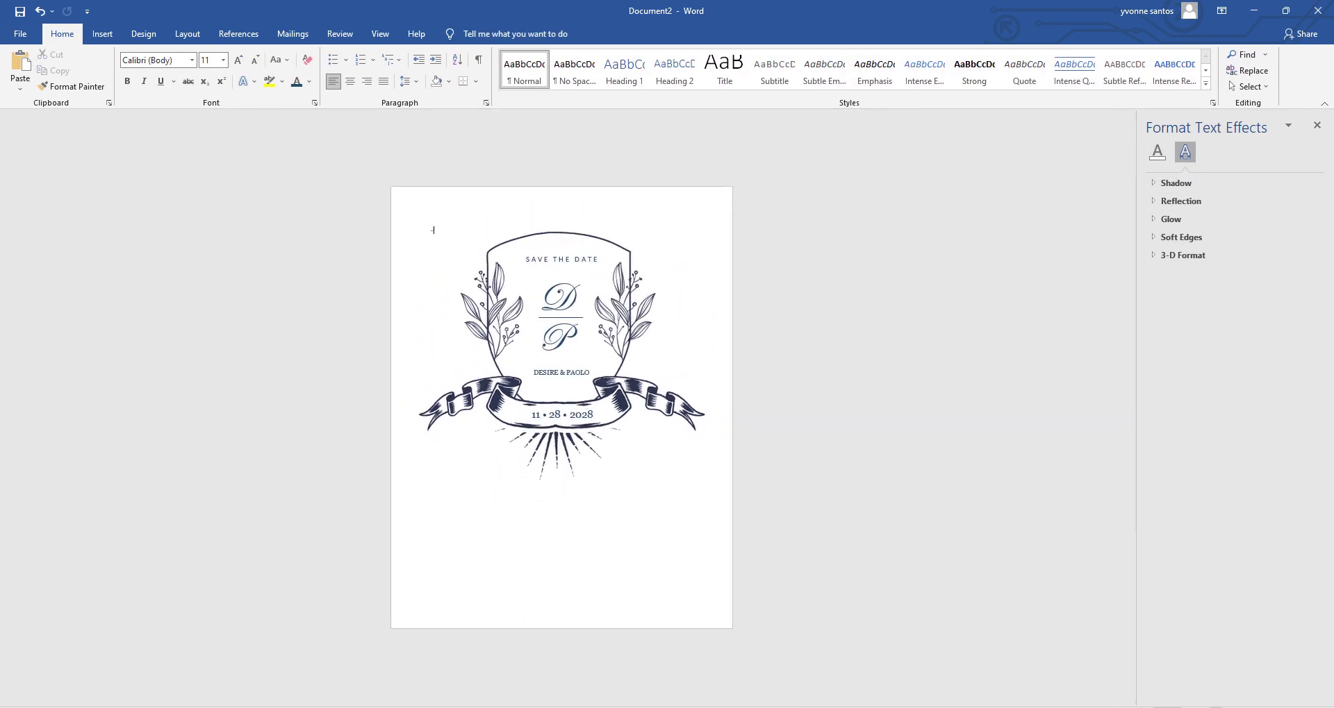
{"action": "scroll", "coordinate": [562, 410], "scroll_direction": "up", "scroll_amount": 5}
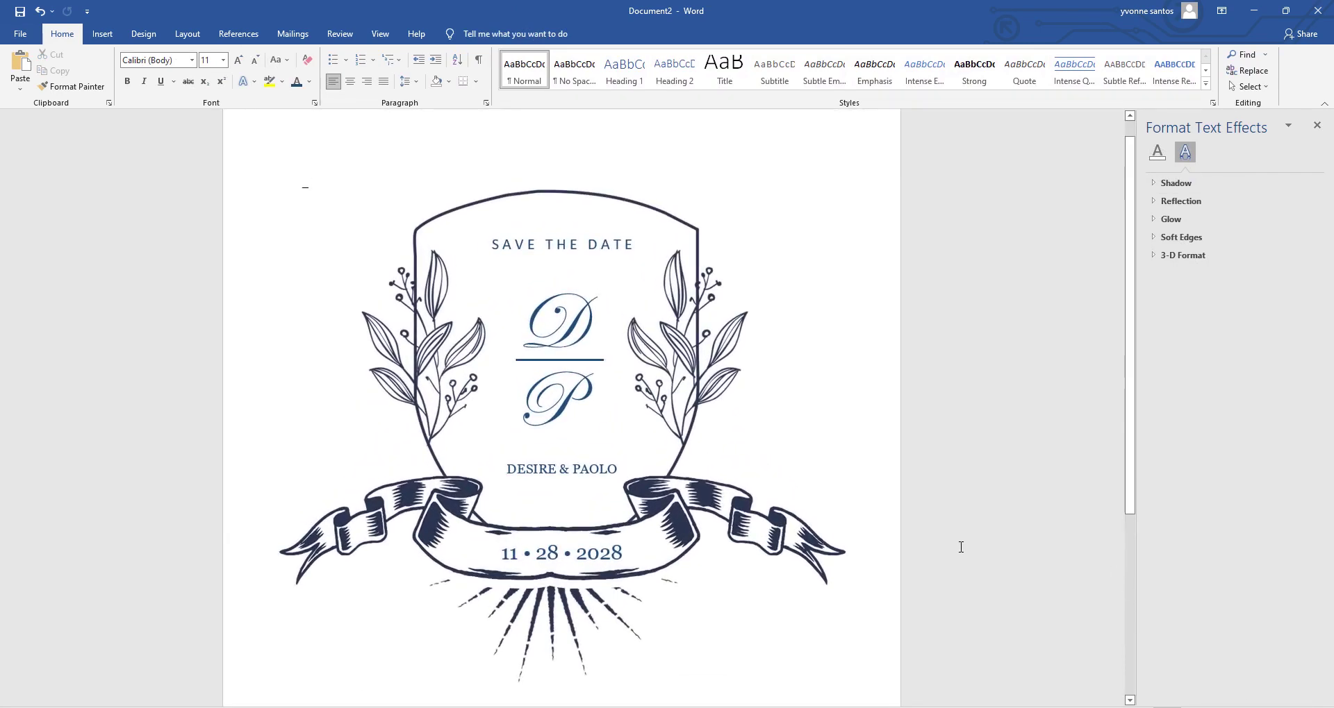
Step: Run the spelling and grammar check on the document and dismiss its dialog
{"action": "left_click", "coordinate": [856, 255]}
{"action": "left_click", "coordinate": [798, 148]}
{"action": "key", "text": "alt"}
{"action": "key", "text": "alt"}
{"action": "key", "text": "F7"}
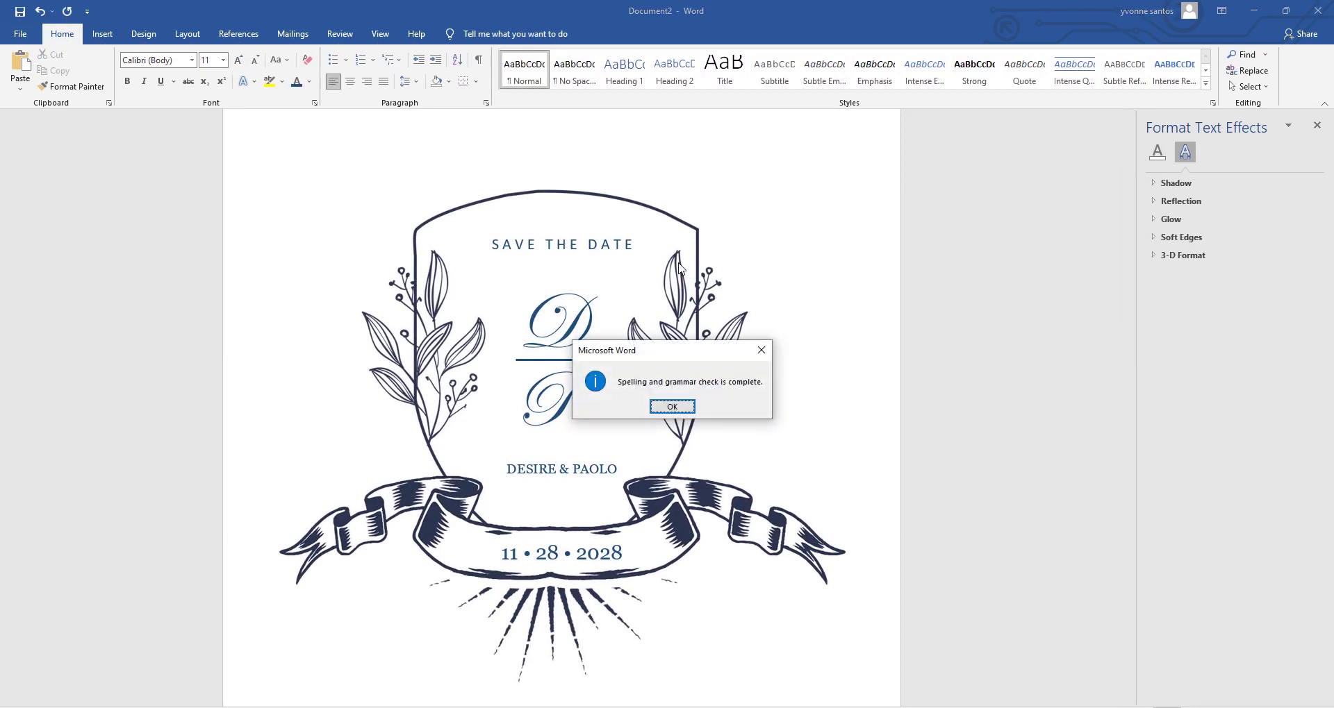
{"action": "key", "text": "Return"}
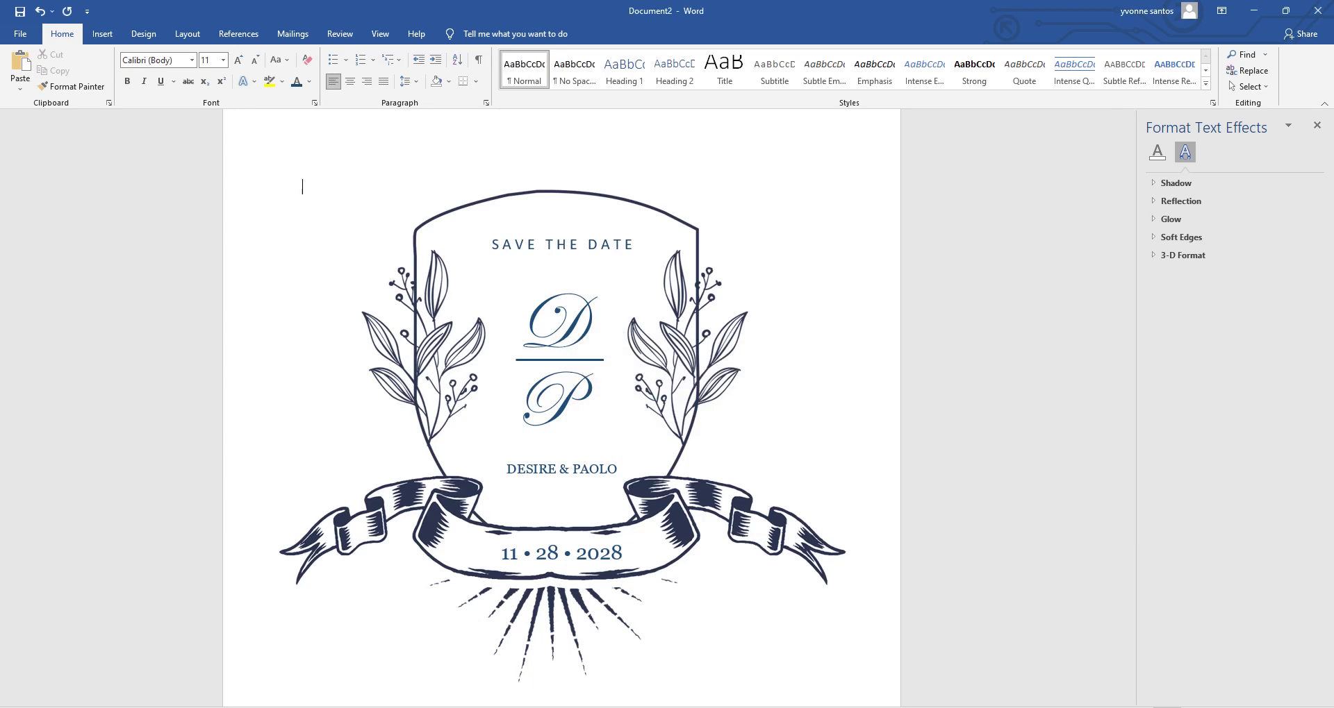
{"action": "left_click", "coordinate": [1182, 707]}
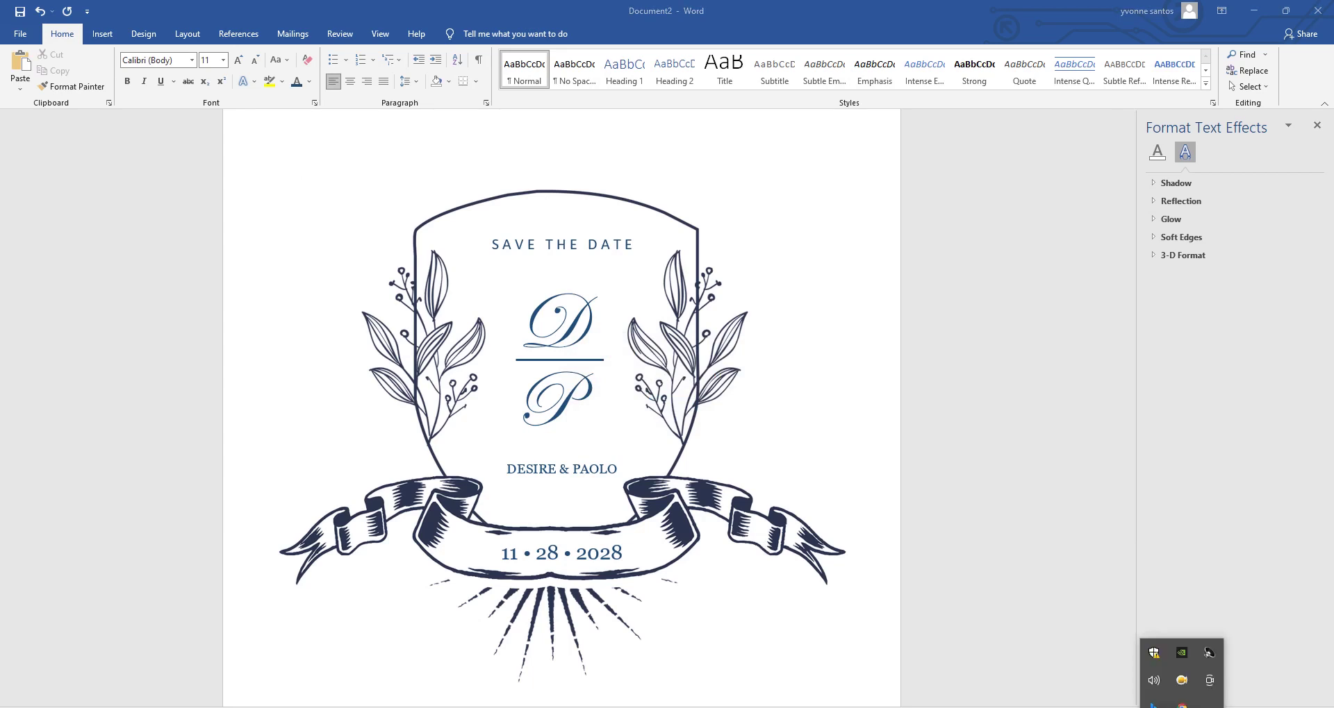
{"action": "right_click", "coordinate": [1183, 685]}
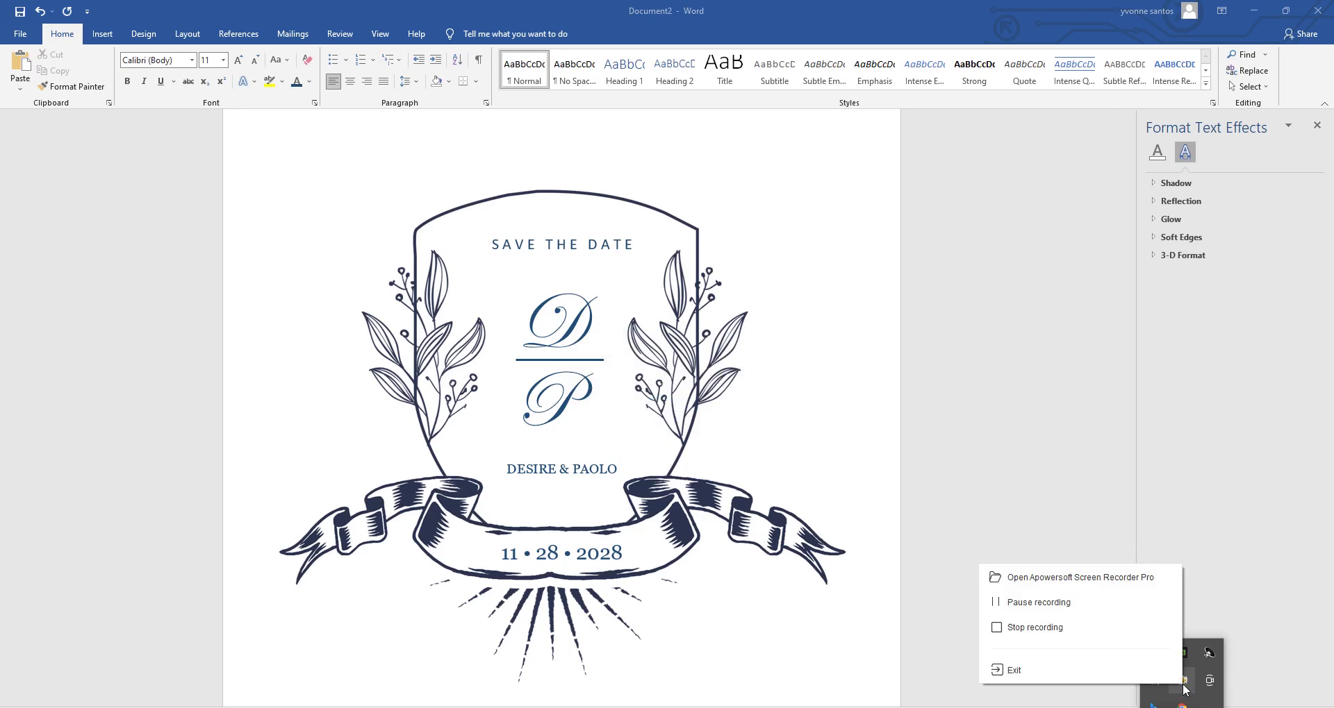